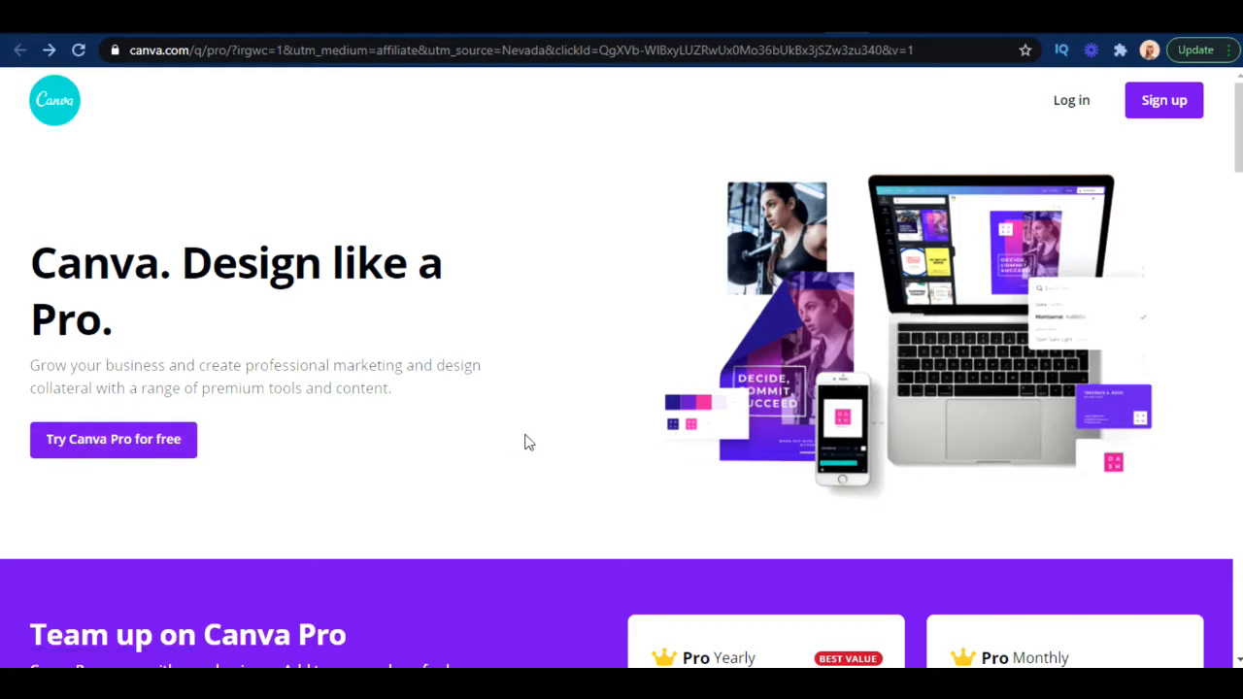
Look over the Canva Pro page down to the team options and the yearly and monthly plan prices.
scroll(529, 418, down, 2)
scroll(558, 419, down, 1)
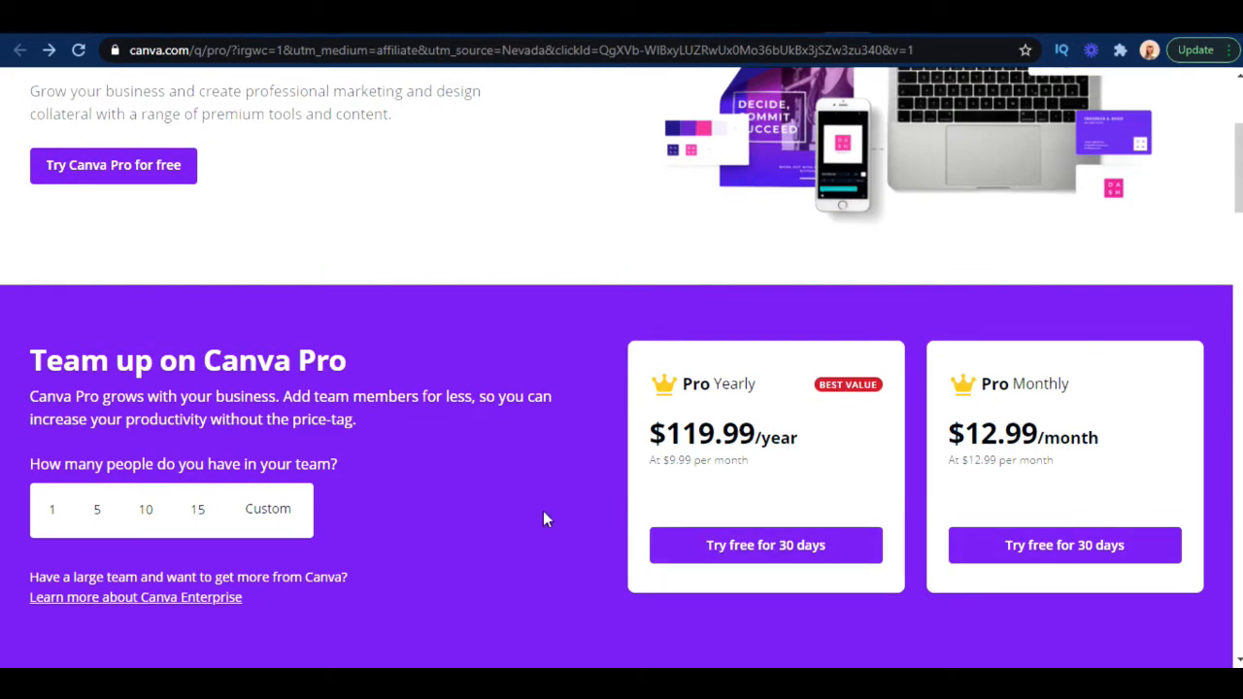
scroll(543, 512, up, 1)
scroll(543, 520, up, 2)
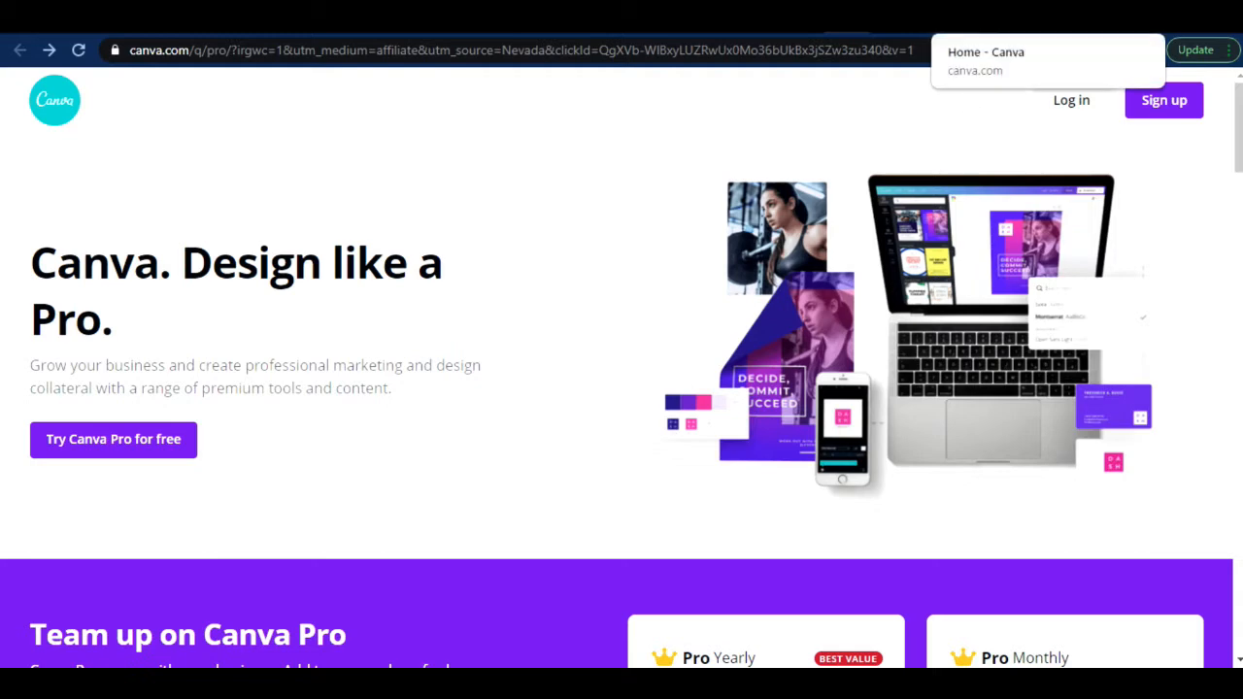
Switch to the Canva home page, view the social media design types, and search for YouTube Thumbnail templates.
click(949, 21)
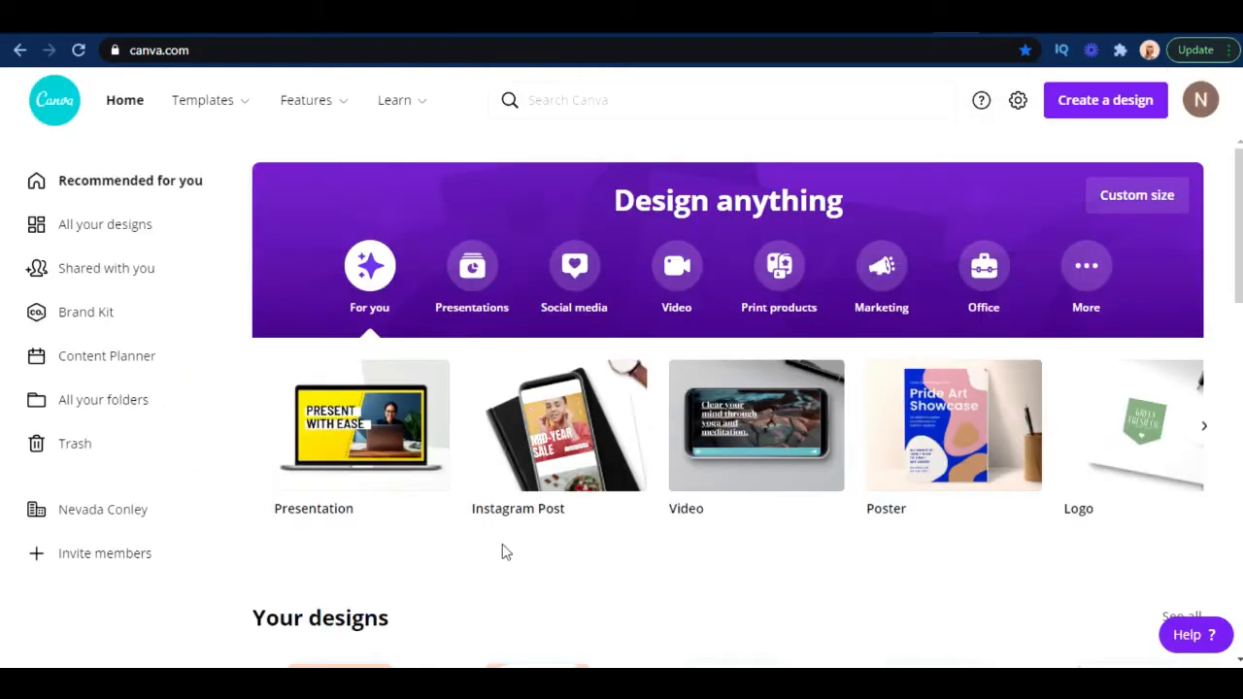
click(575, 283)
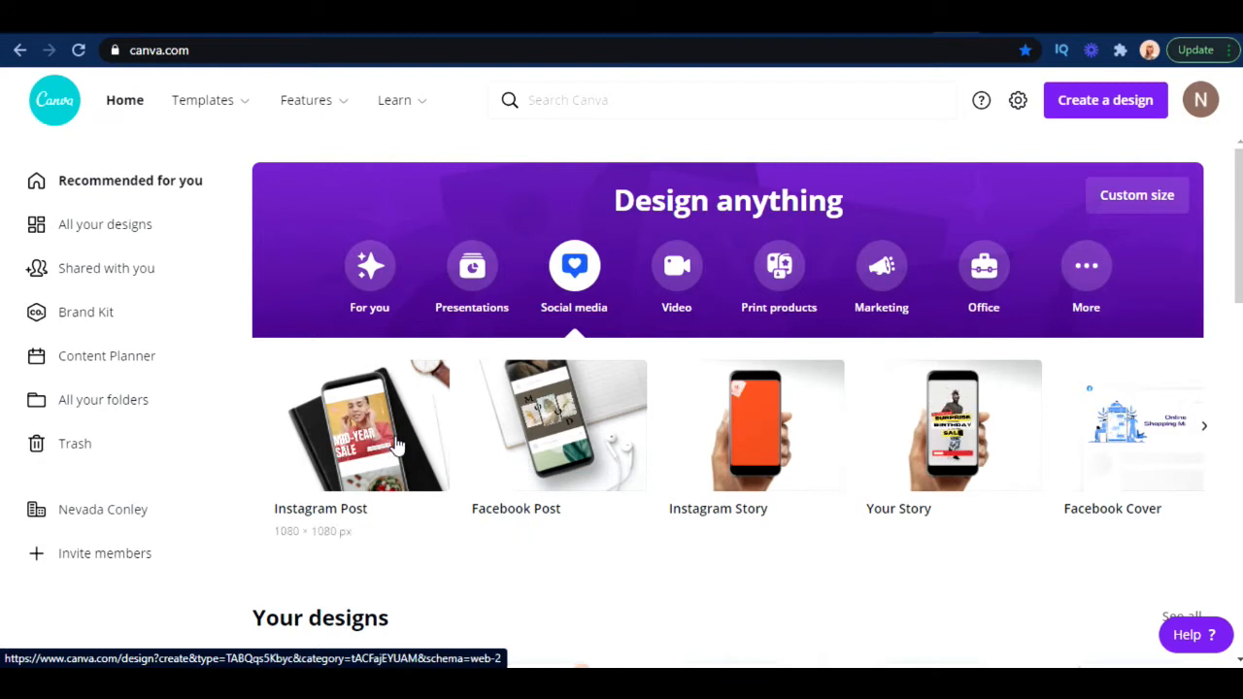
click(666, 101)
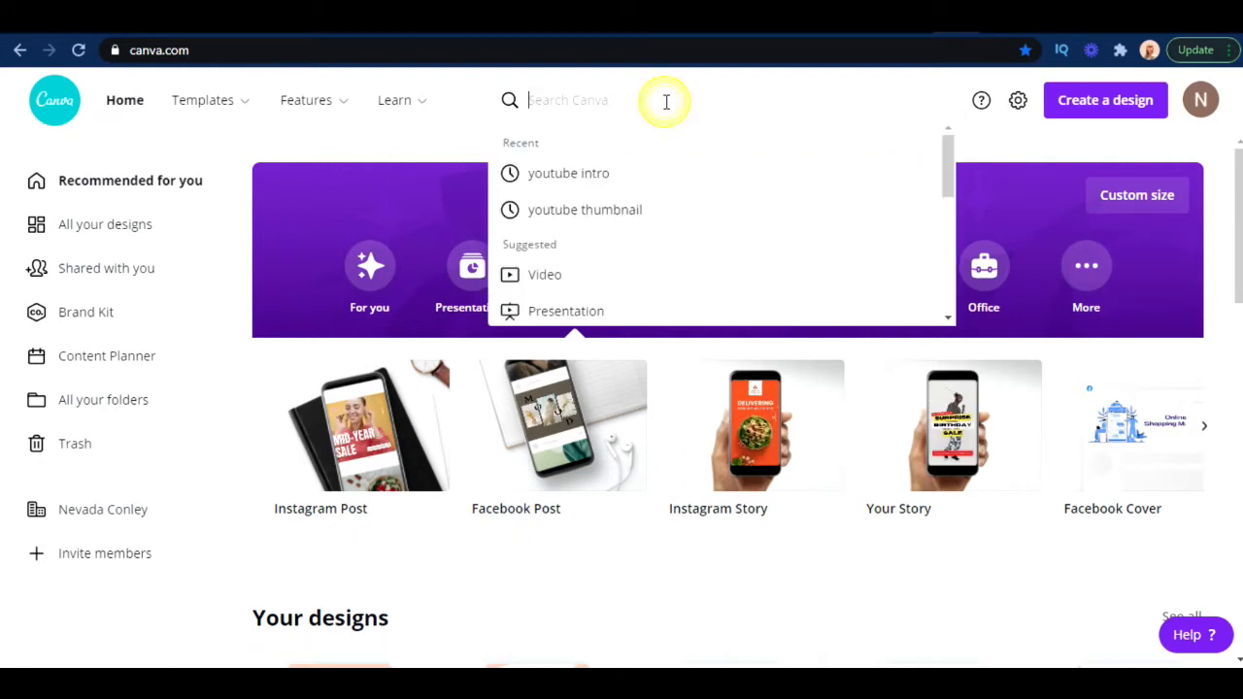
text(you)
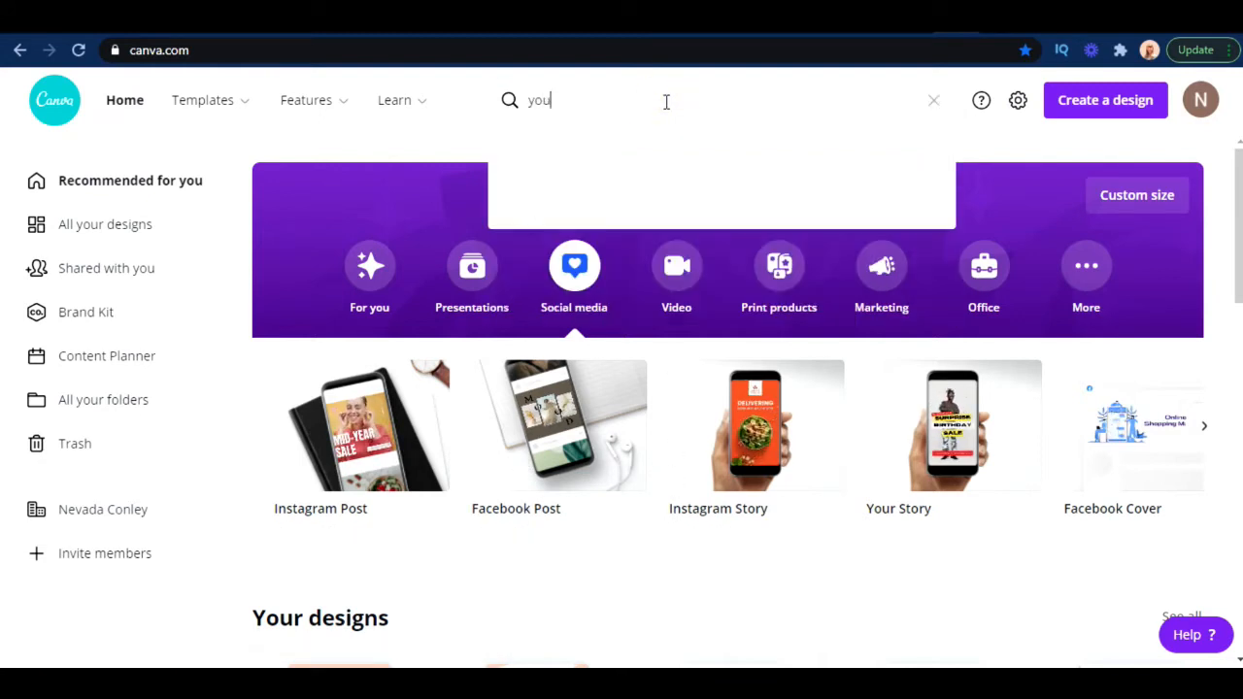
text(tube)
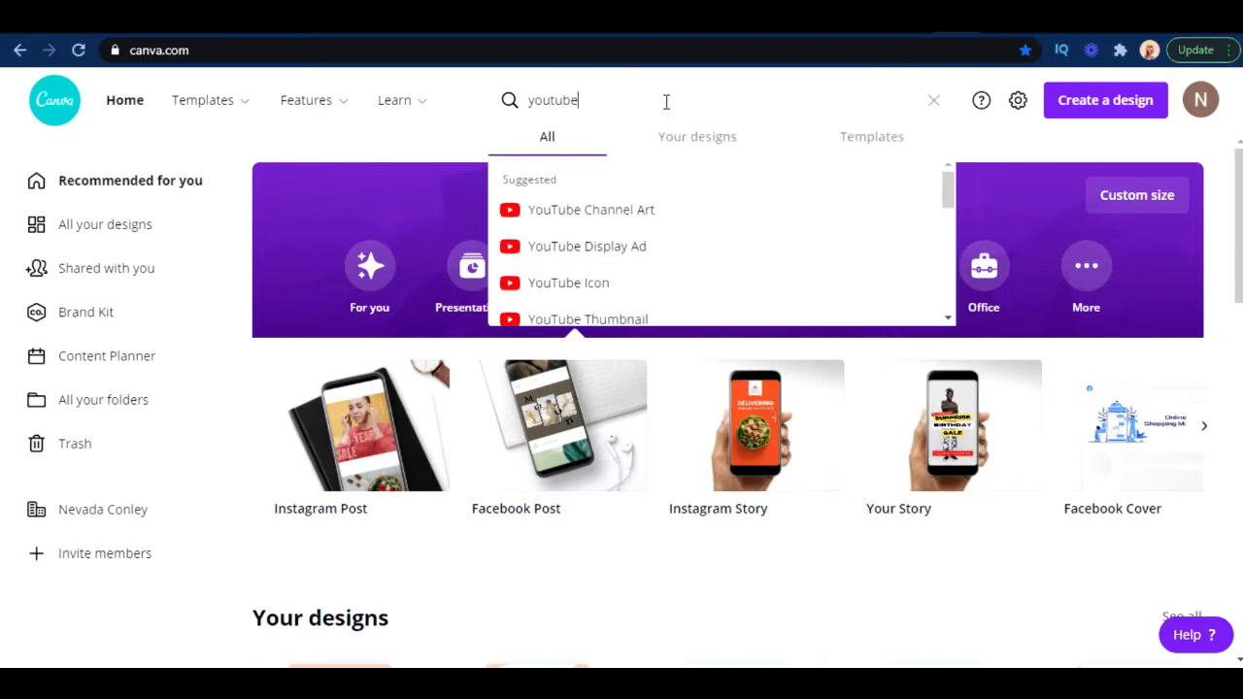
click(636, 323)
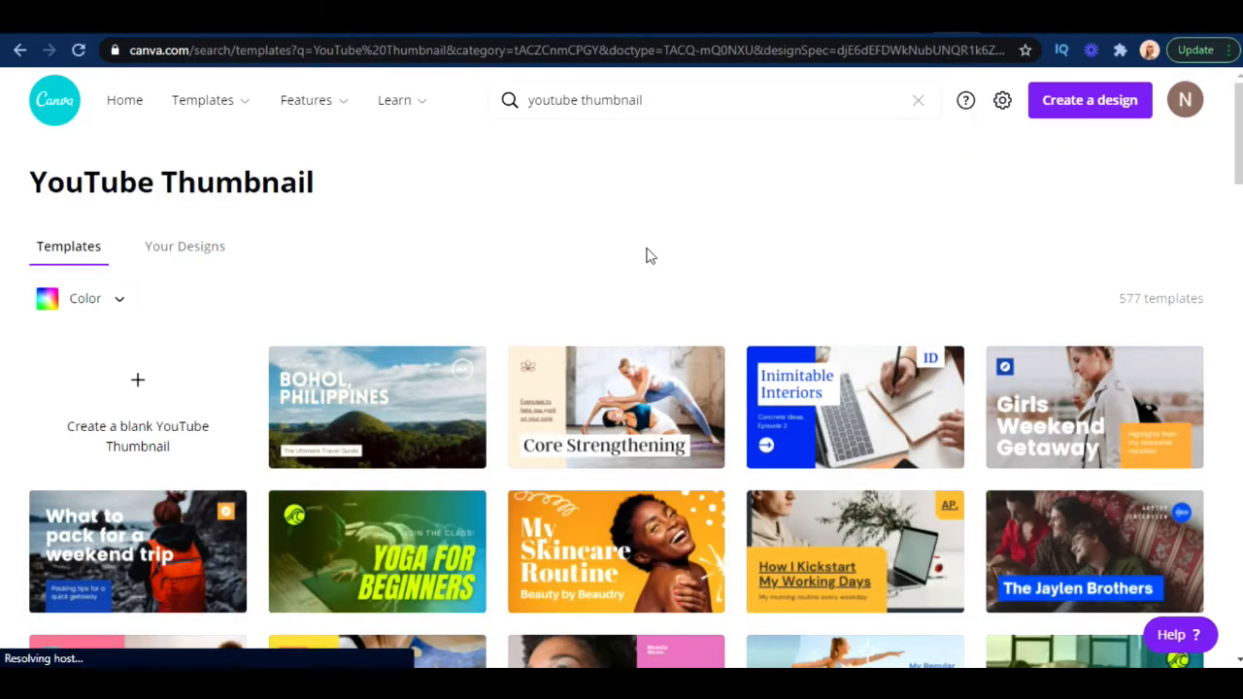
Browse the YouTube Thumbnail templates and open the lime green "Choco Chip Cookie Recipe" template for editing.
scroll(650, 256, down, 4)
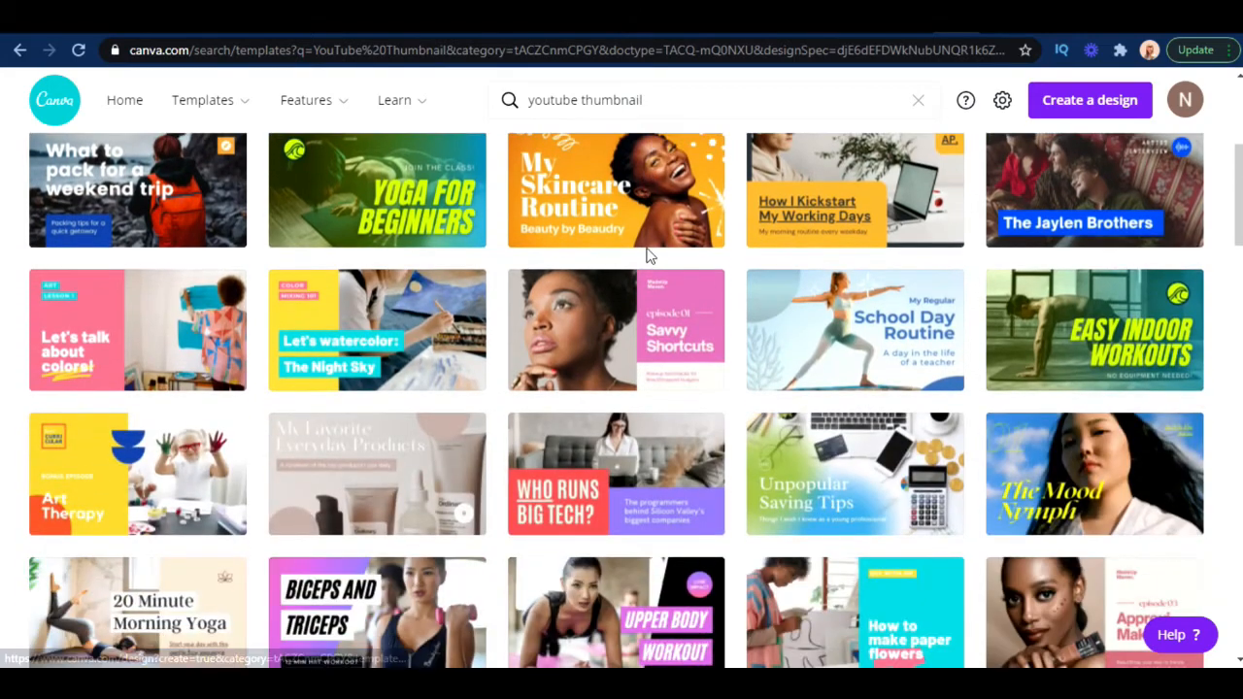
scroll(650, 255, down, 1)
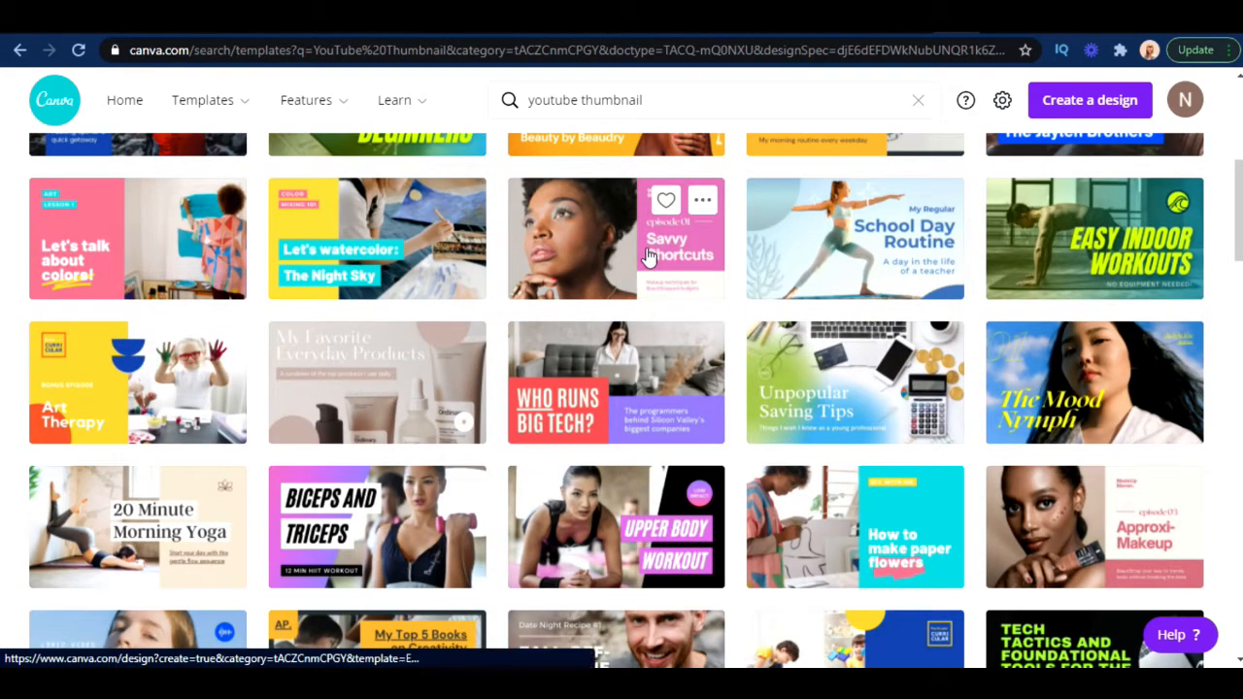
scroll(650, 255, down, 1)
scroll(650, 255, down, 3)
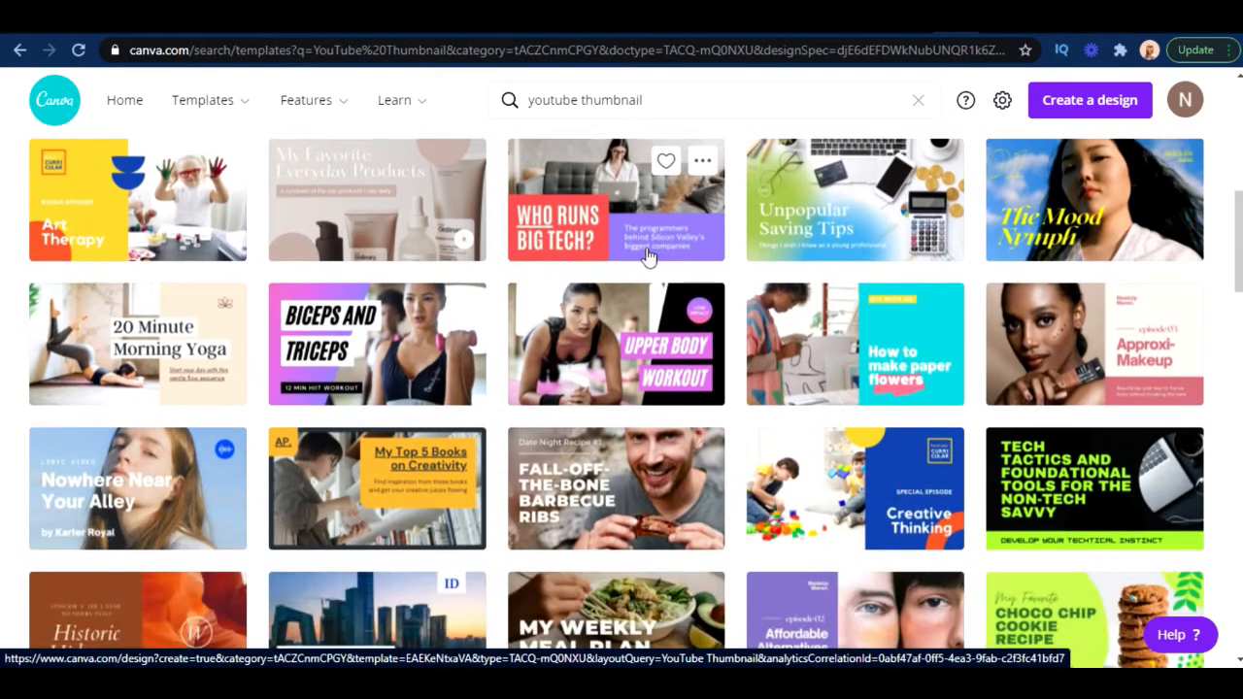
scroll(650, 256, down, 1)
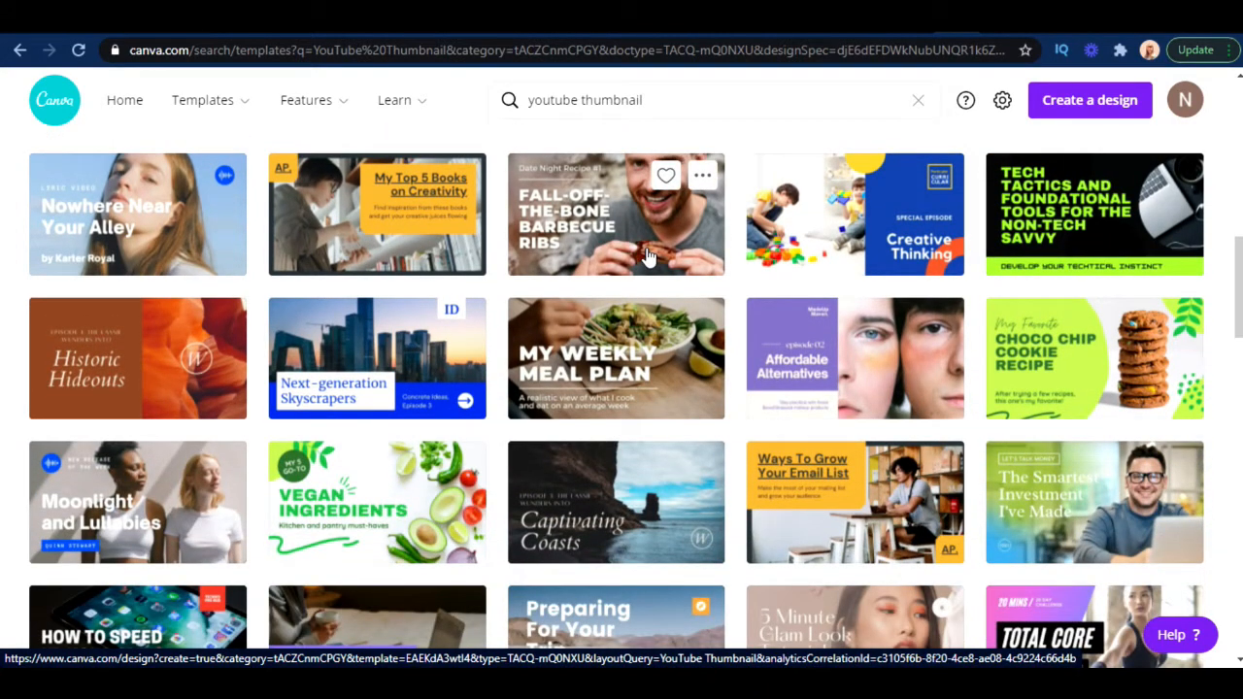
scroll(632, 335, down, 1)
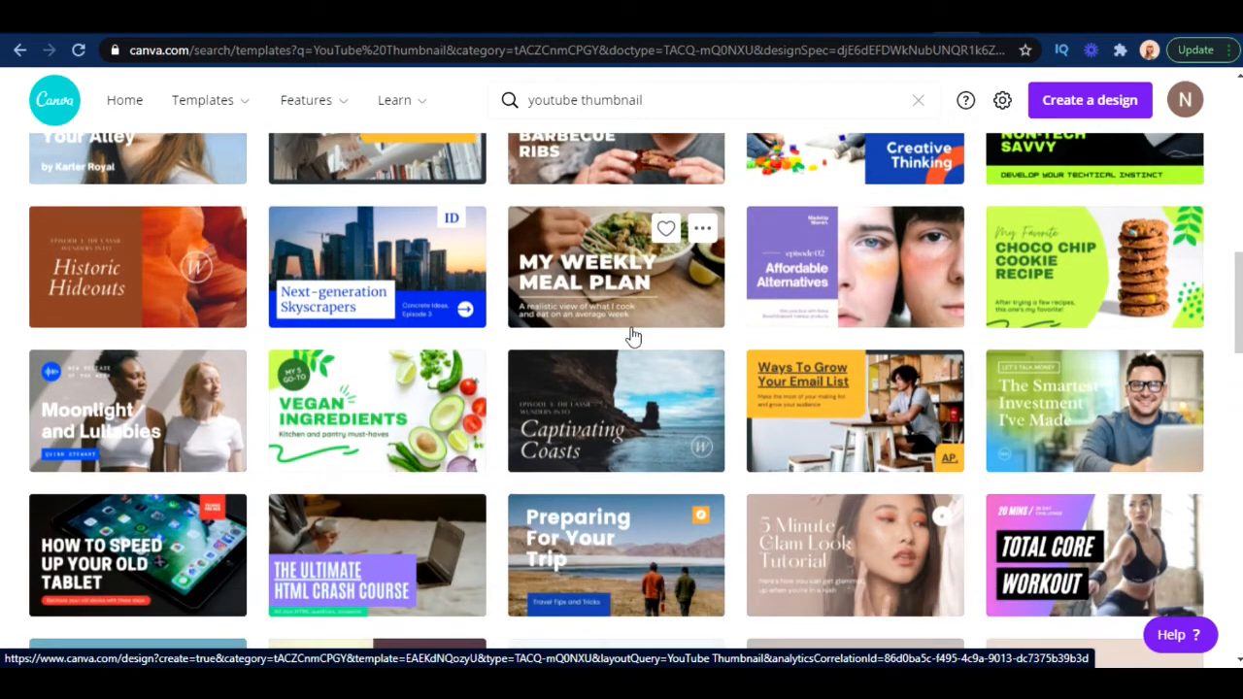
scroll(632, 335, up, 1)
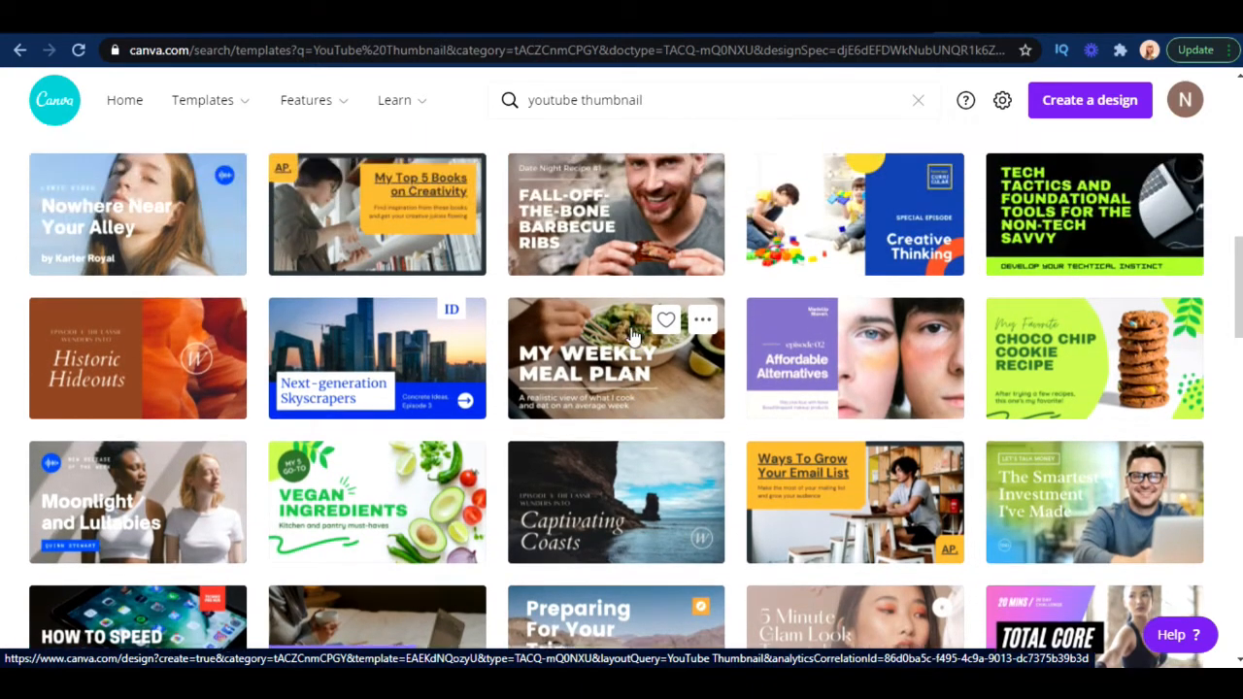
click(1103, 387)
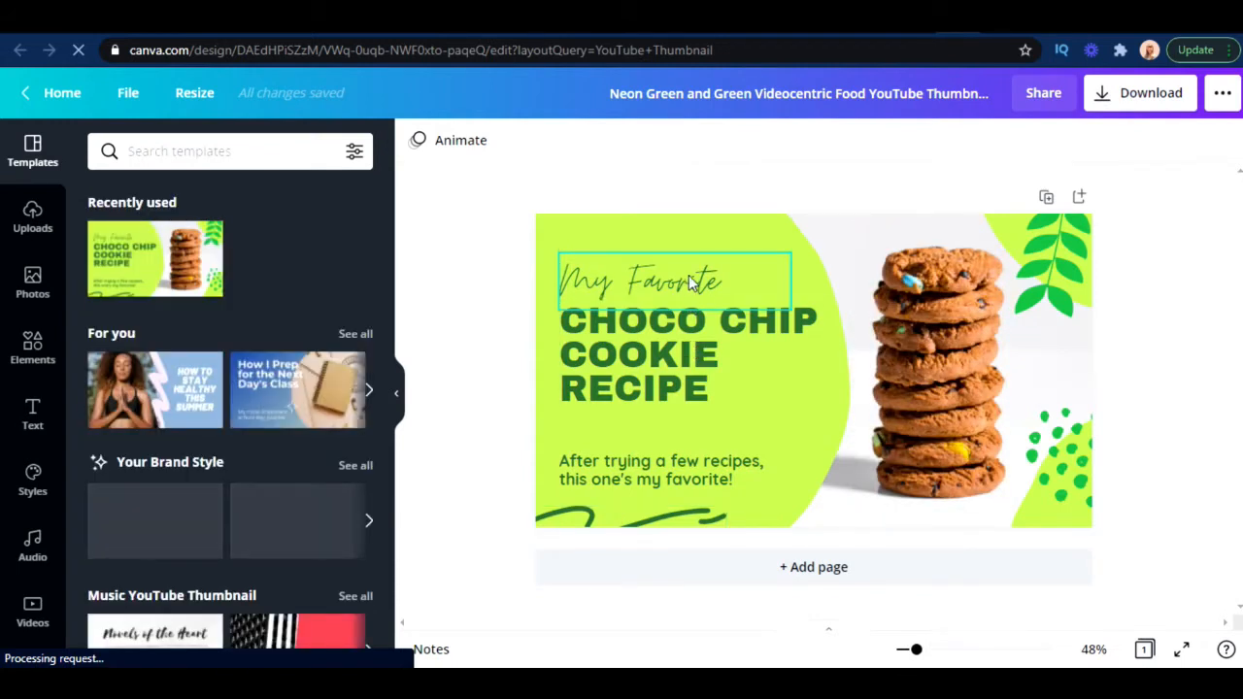
Change the "CHOCO CHIP COOKIE RECIPE" headline to a custom blue text color, #2217ED.
click(649, 347)
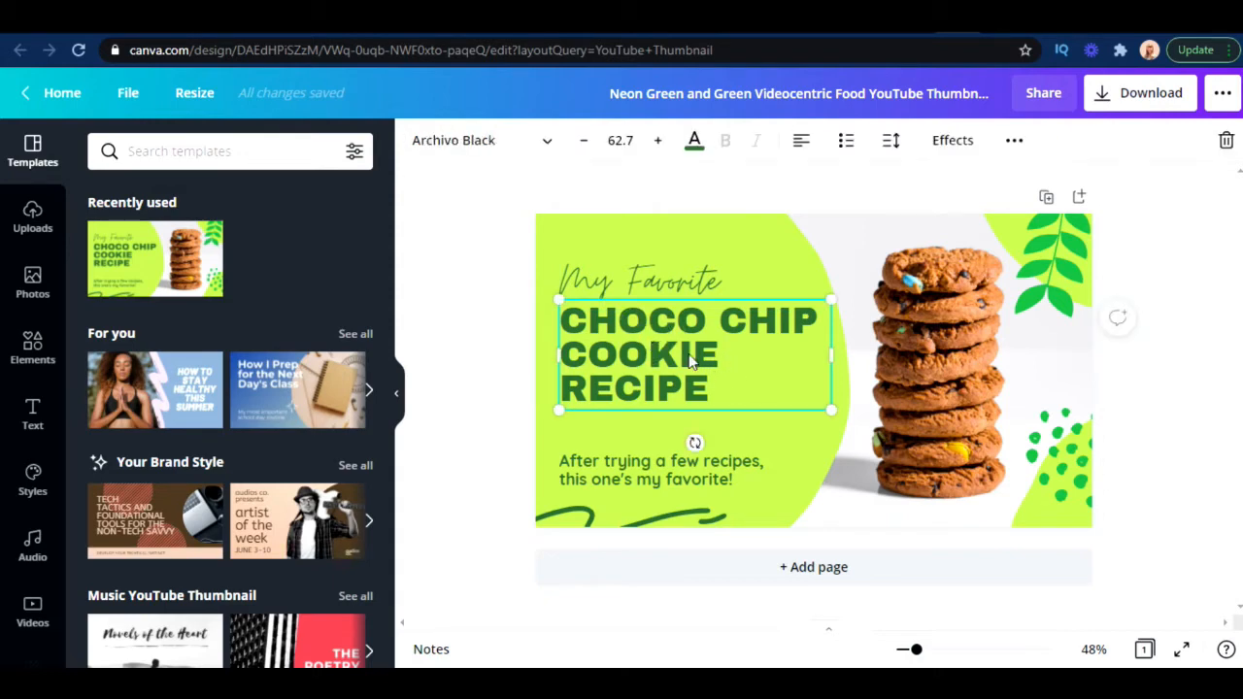
double_click(688, 360)
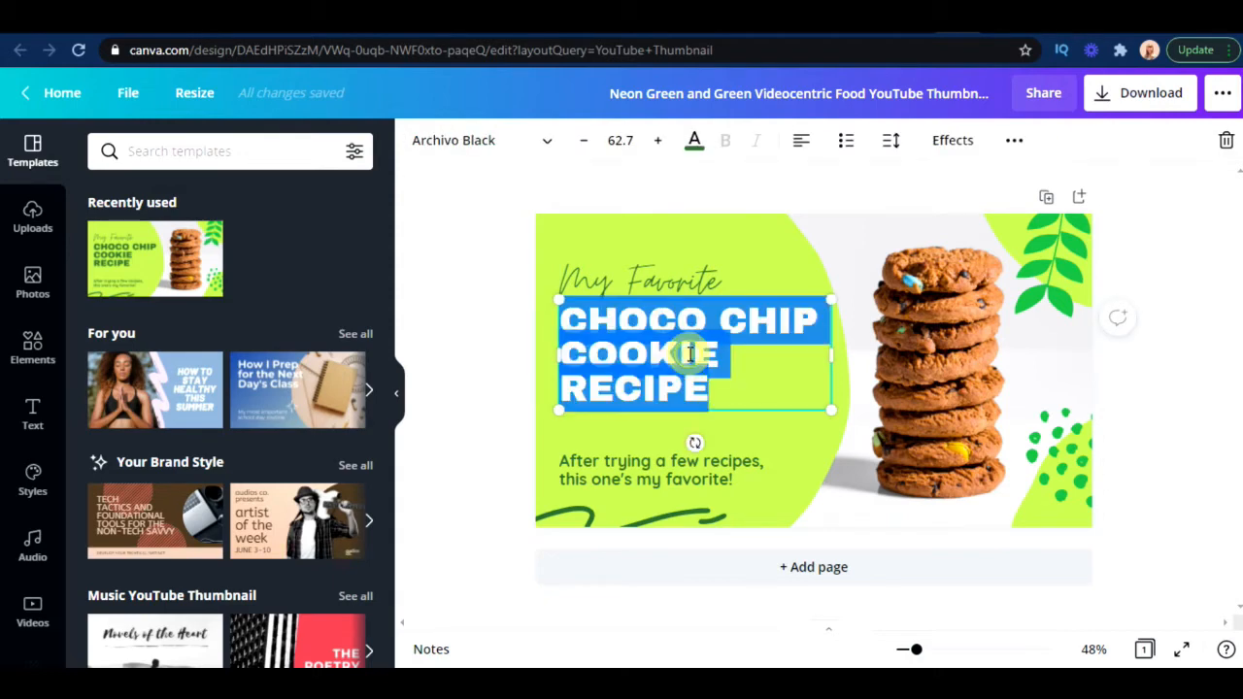
click(694, 143)
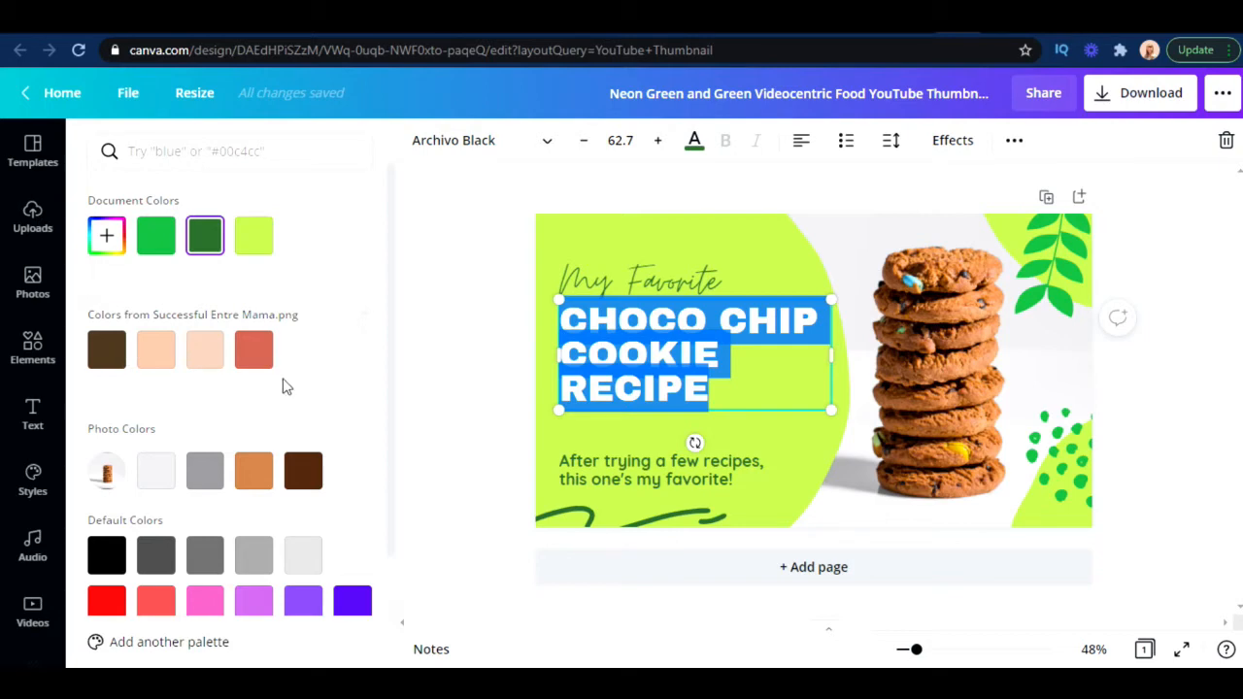
scroll(282, 382, down, 3)
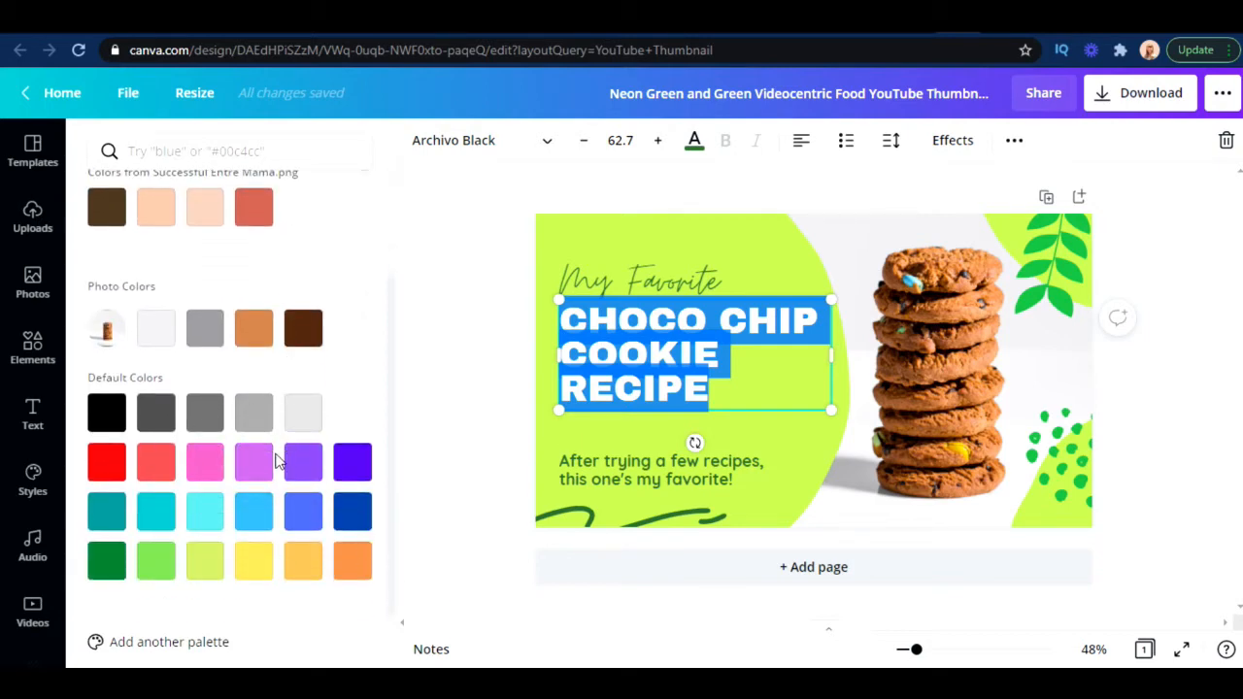
scroll(268, 456, up, 3)
scroll(190, 470, up, 2)
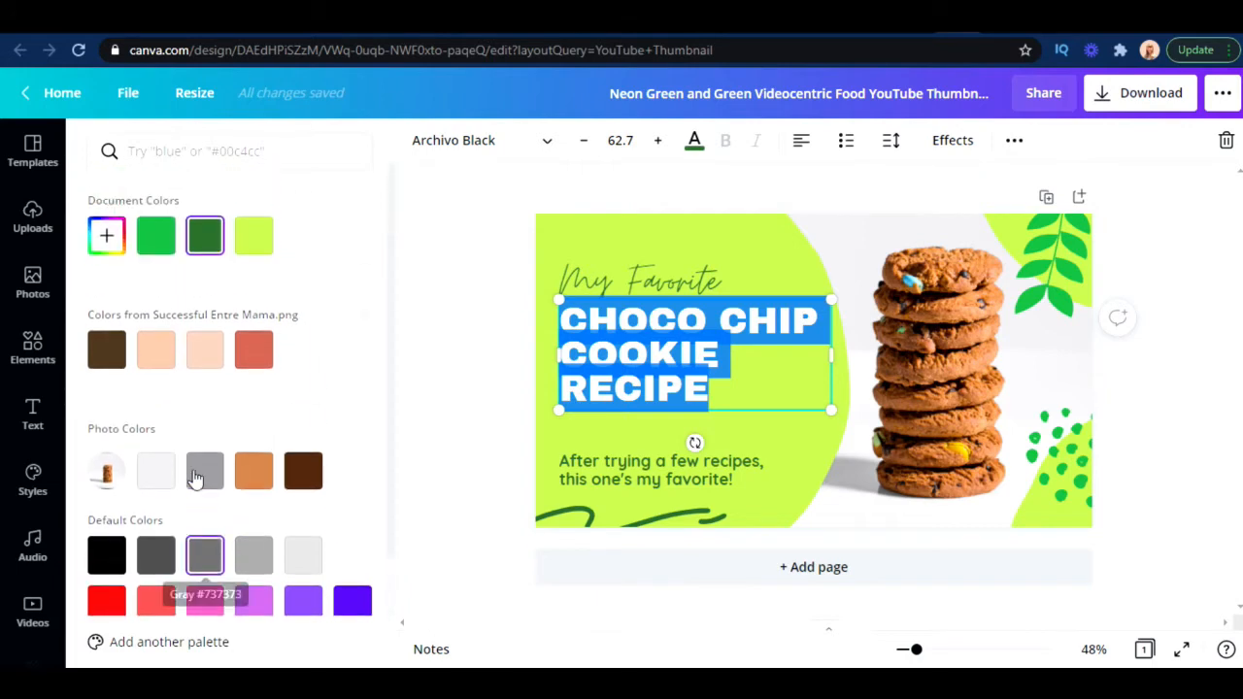
click(109, 238)
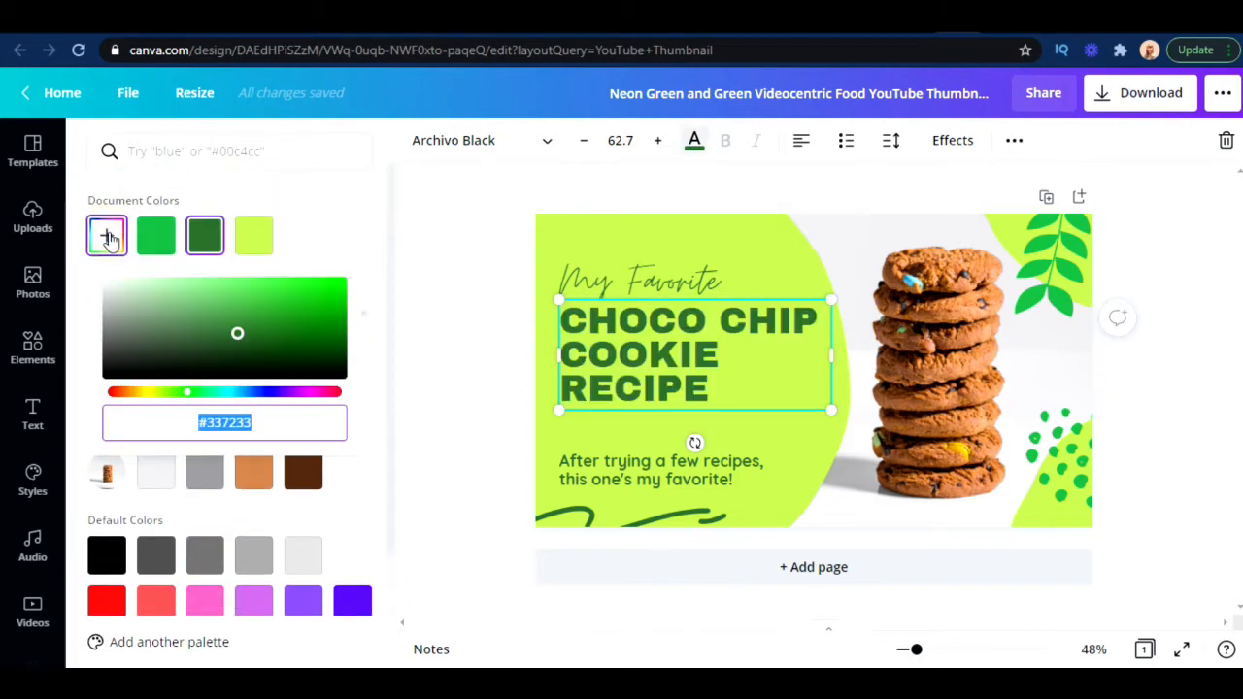
click(221, 393)
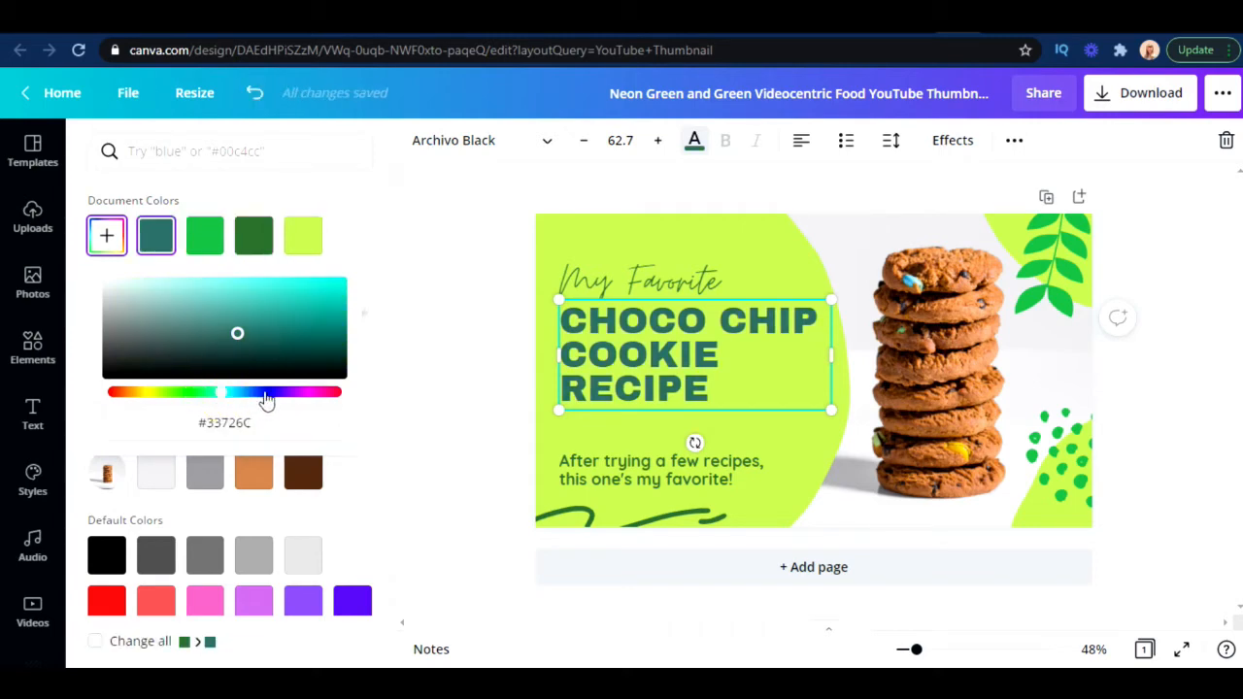
click(263, 392)
click(323, 287)
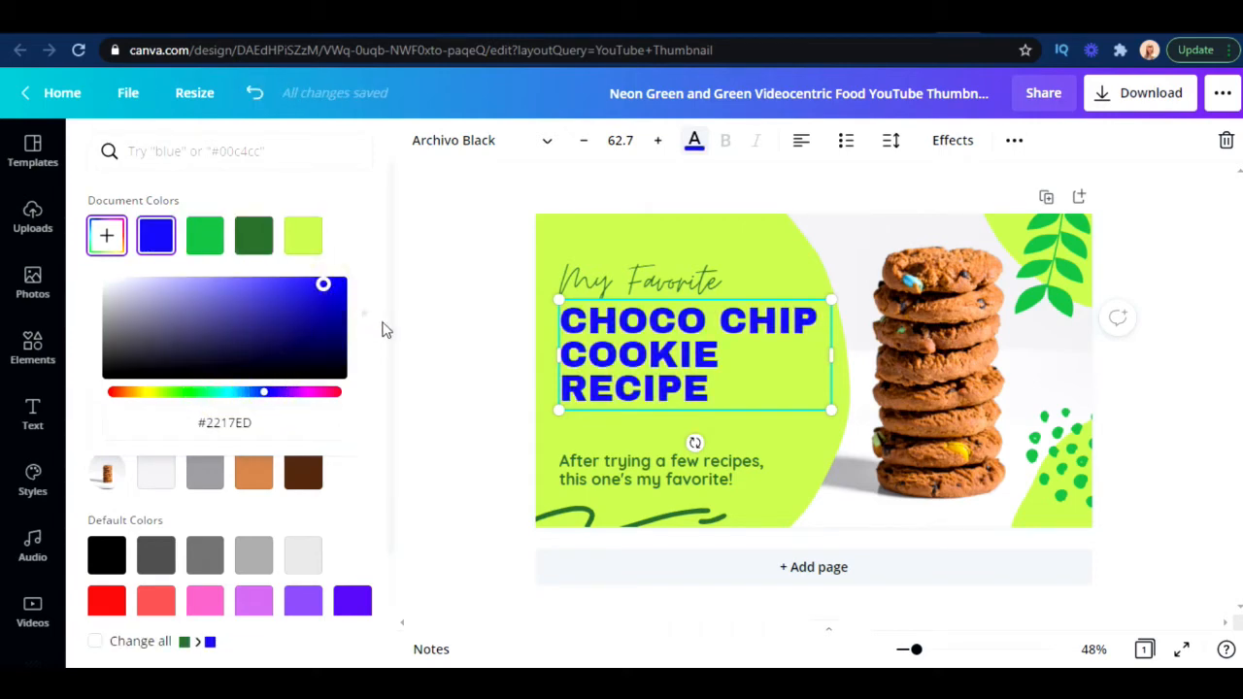
click(486, 324)
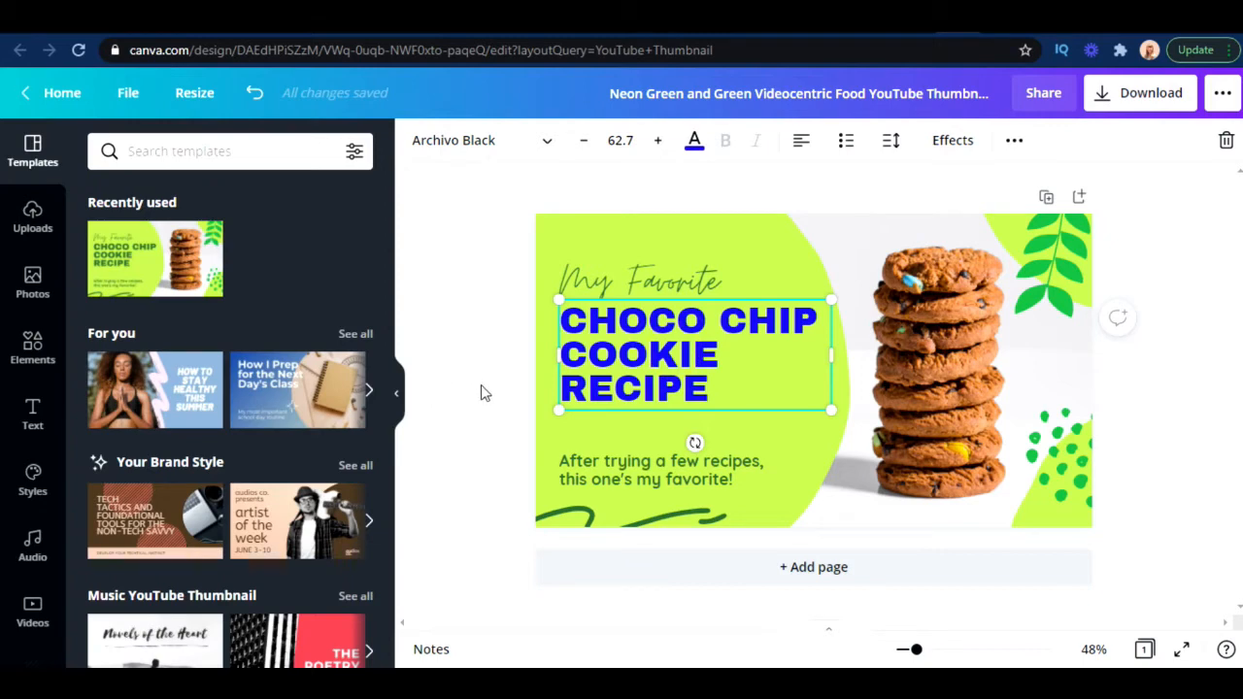
Rotate the large lime background shape slightly clockwise and delete the green leaf graphic from the thumbnail's upper right corner.
click(757, 439)
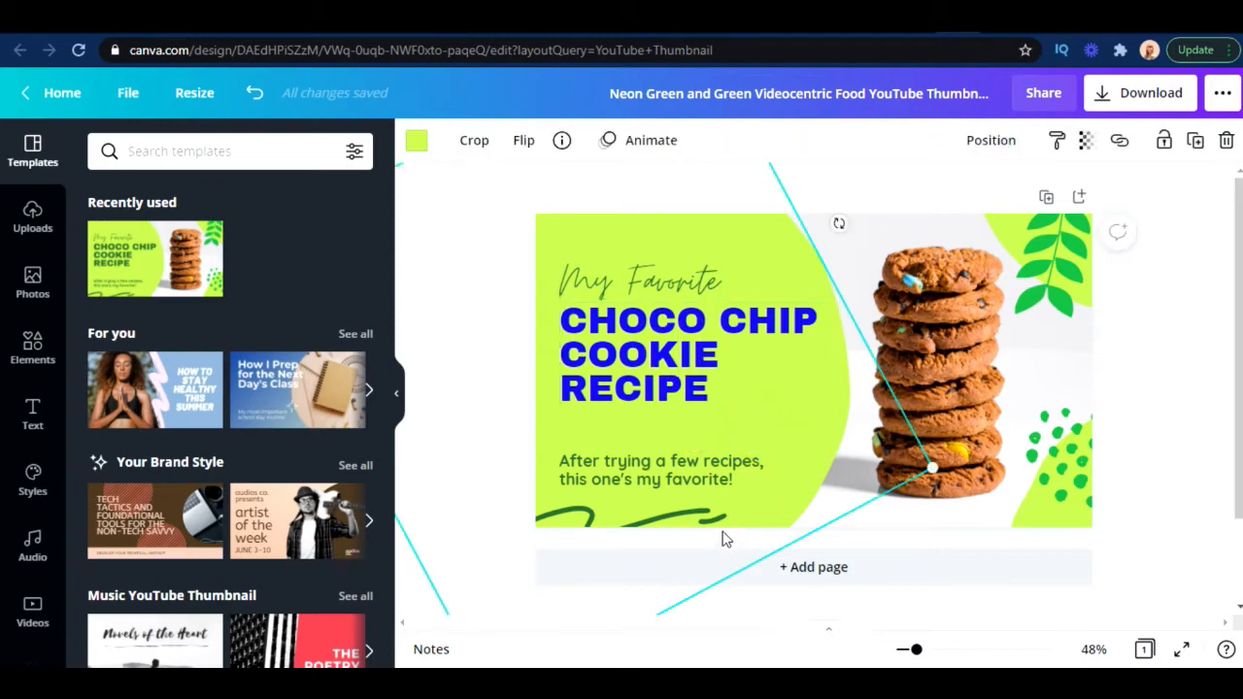
drag(840, 221, 869, 240)
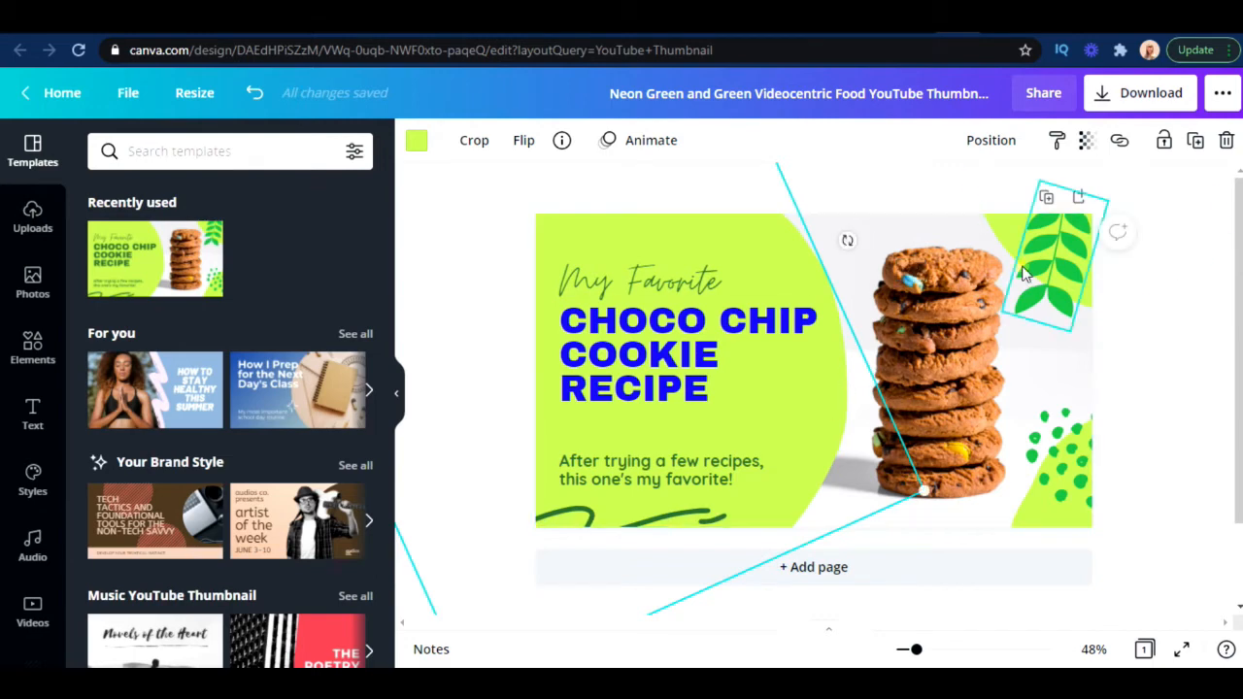
click(1069, 252)
drag(988, 238, 1112, 173)
click(1226, 144)
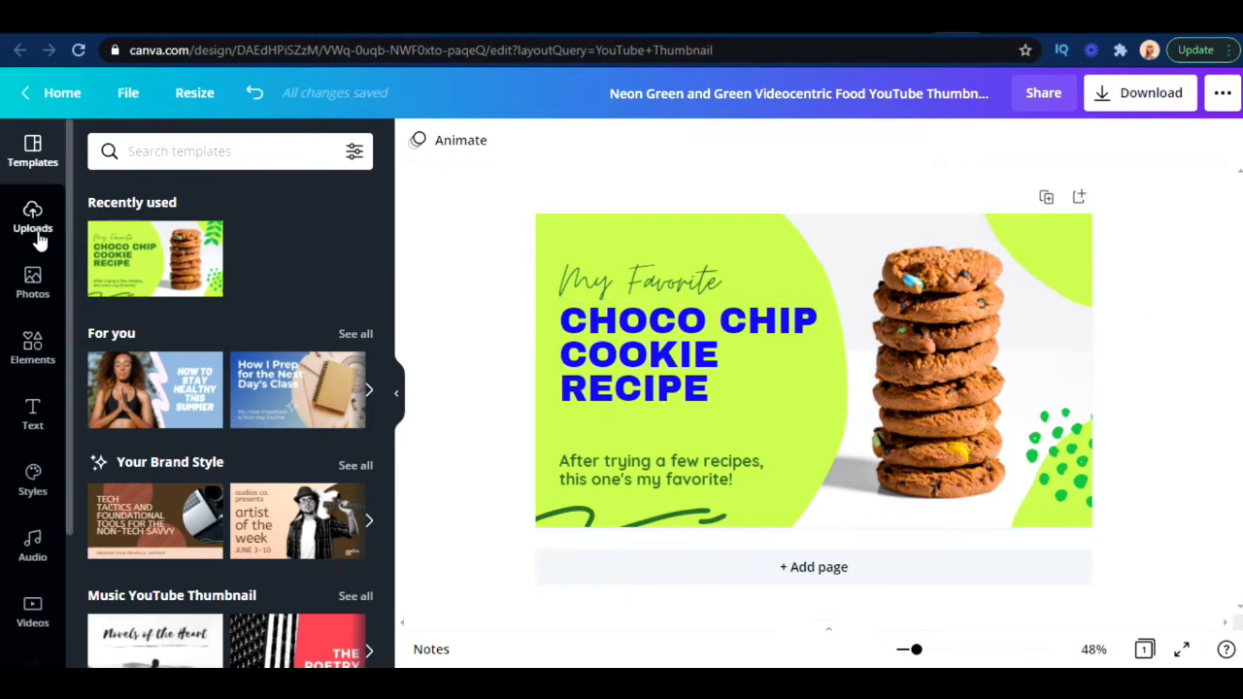
Search the design elements for "baking", look through the graphics, and return to the Canva home page.
click(35, 346)
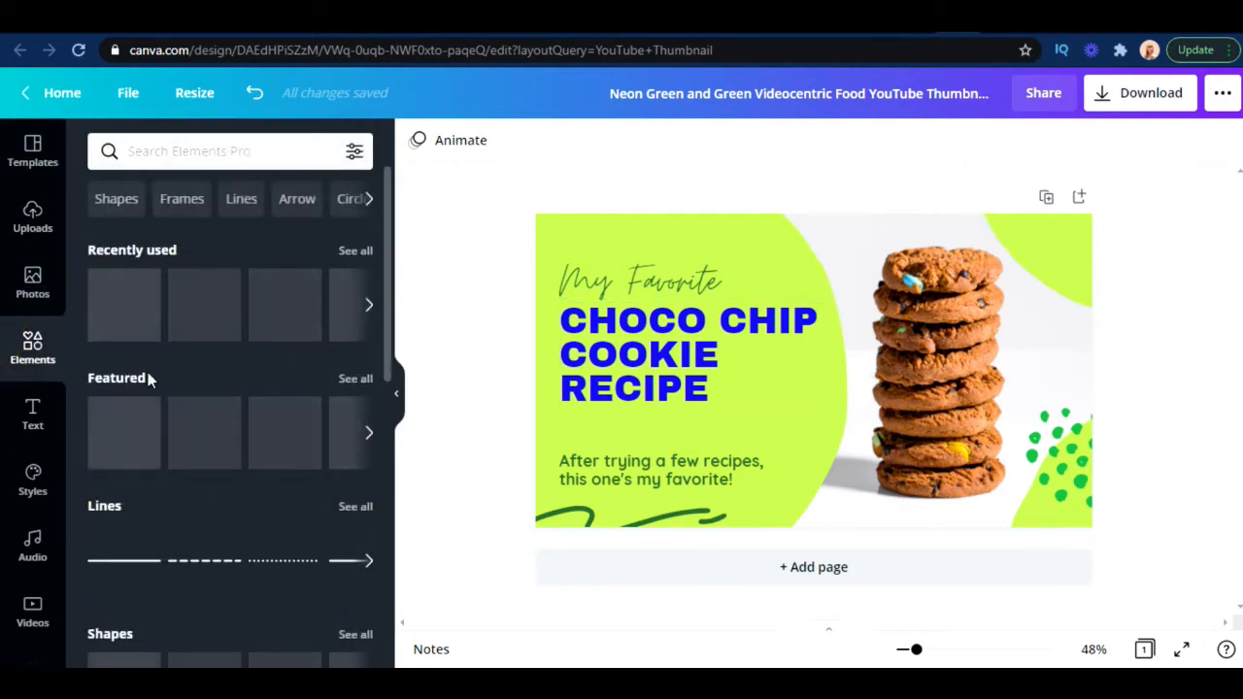
click(206, 151)
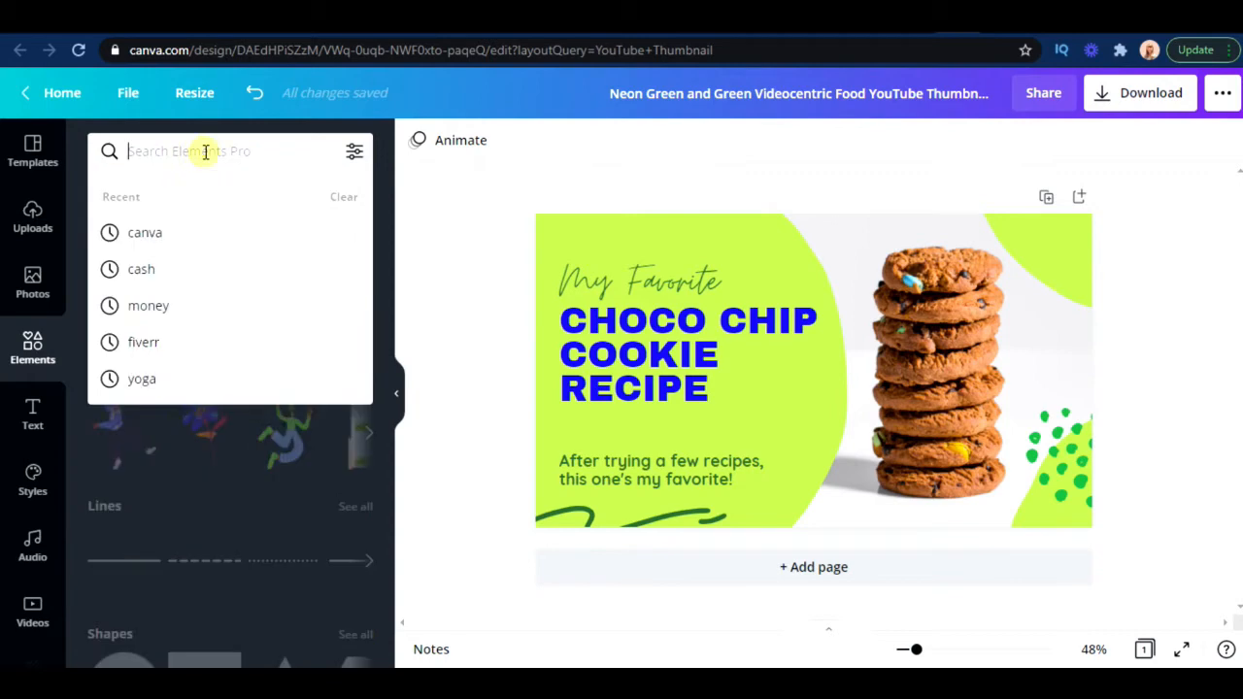
text(baking)
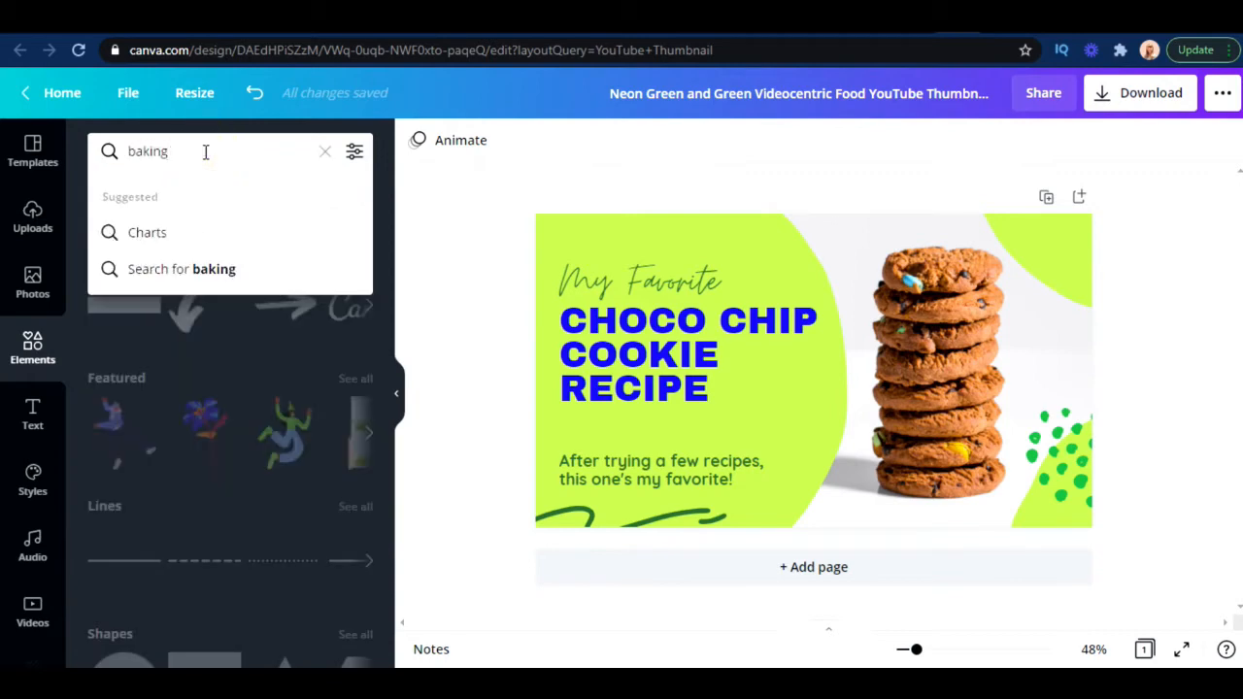
key(Return)
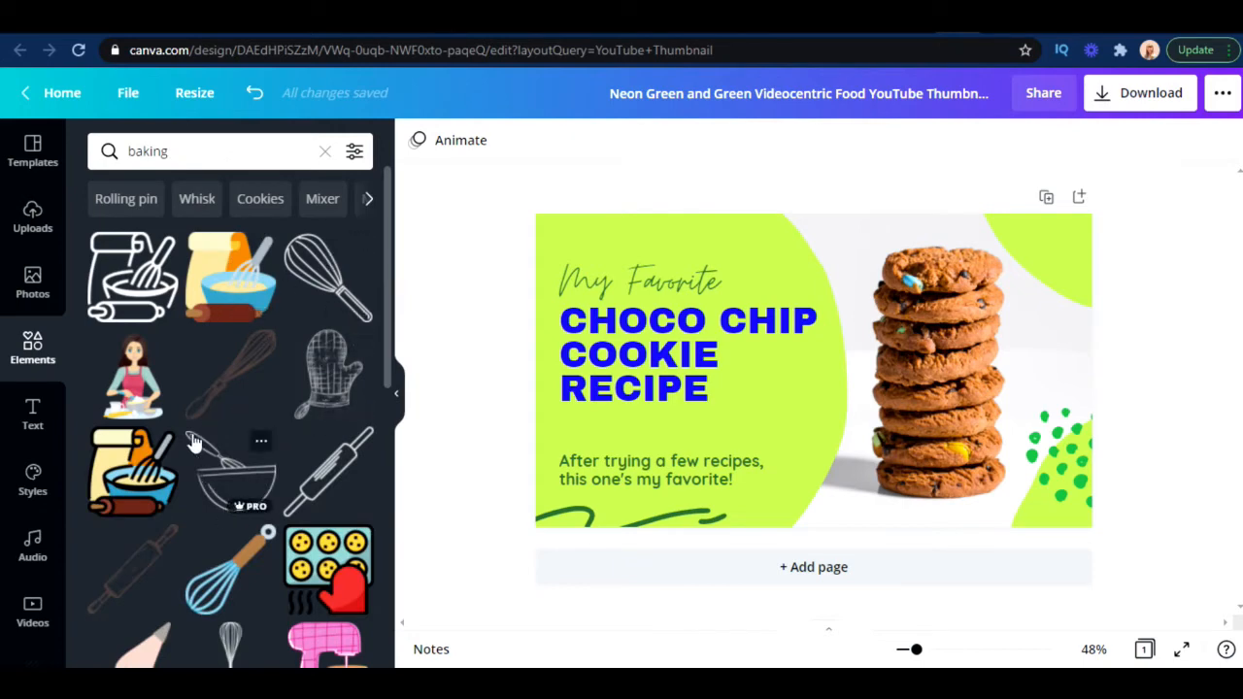
scroll(272, 520, down, 4)
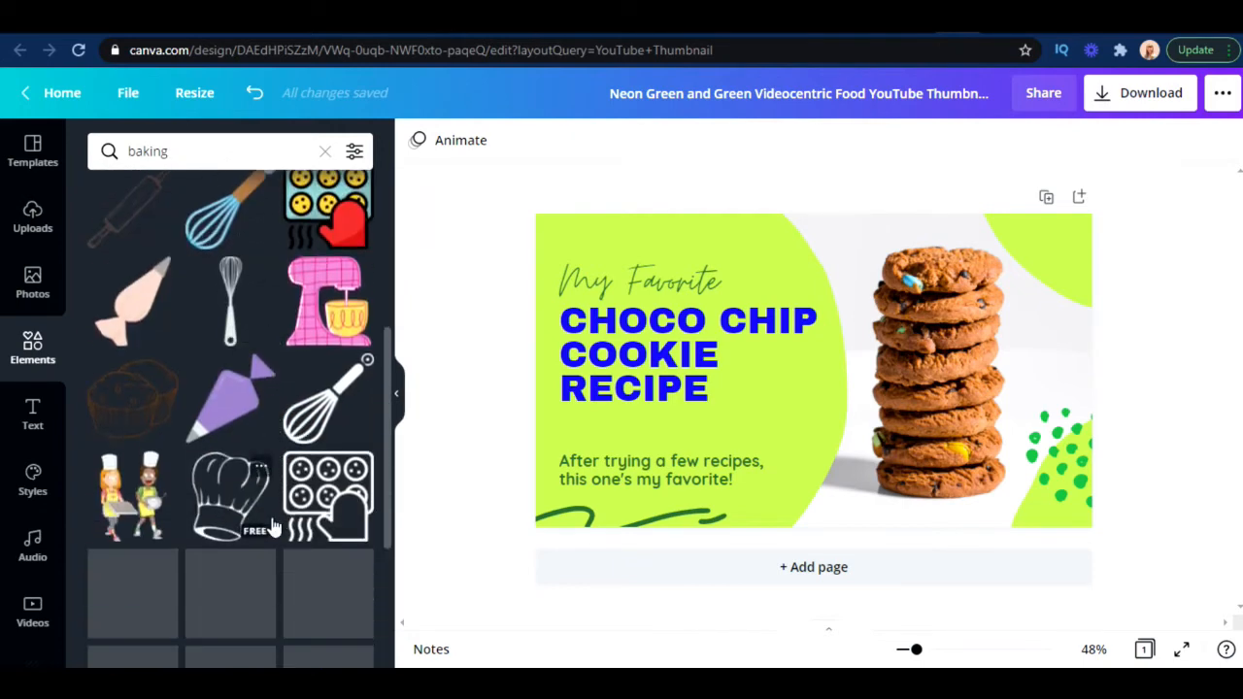
scroll(272, 524, down, 2)
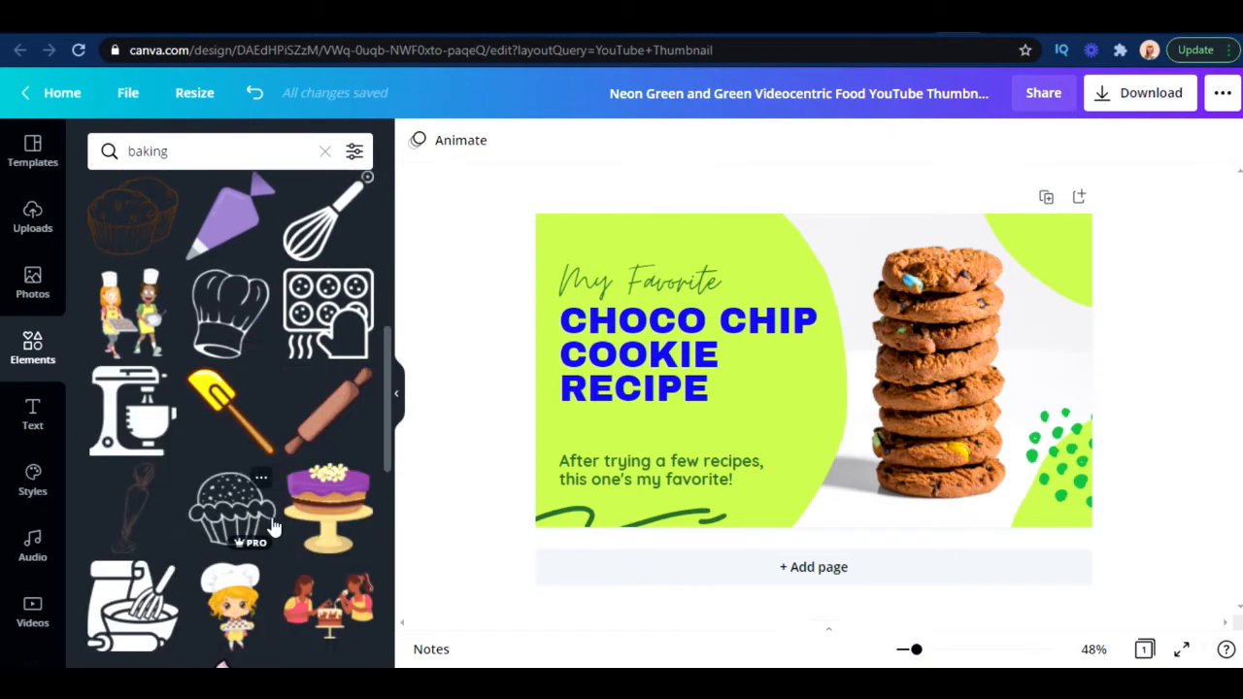
scroll(272, 524, up, 8)
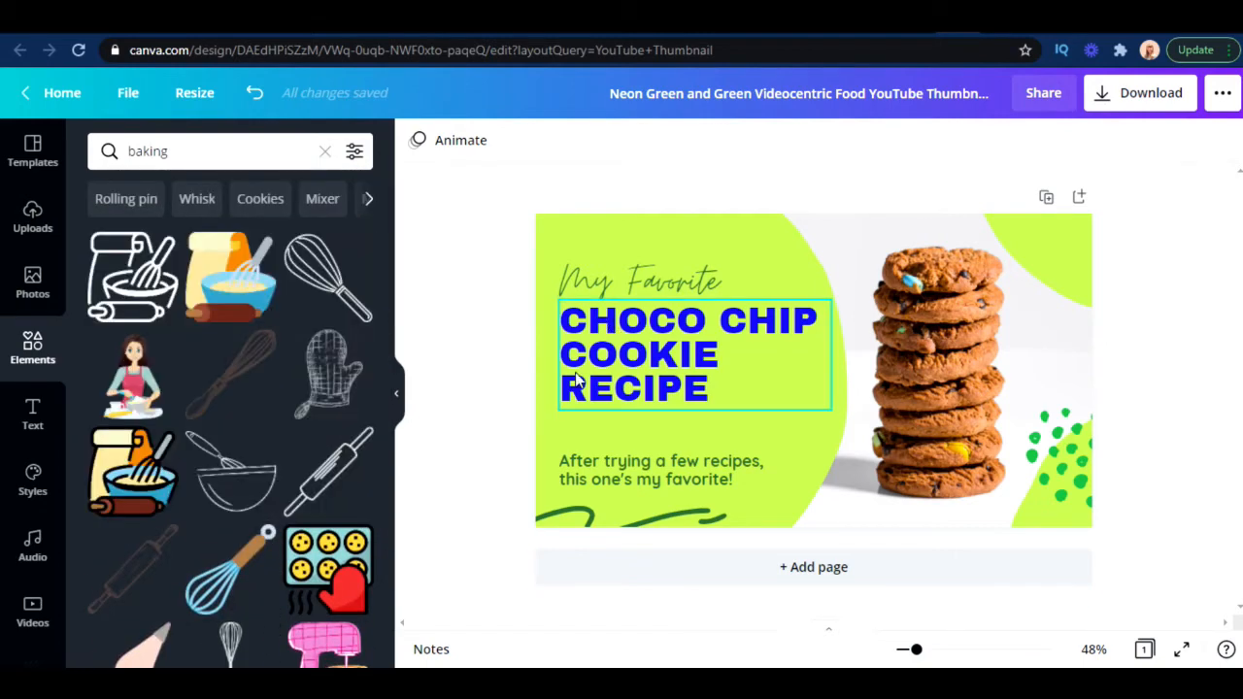
click(58, 92)
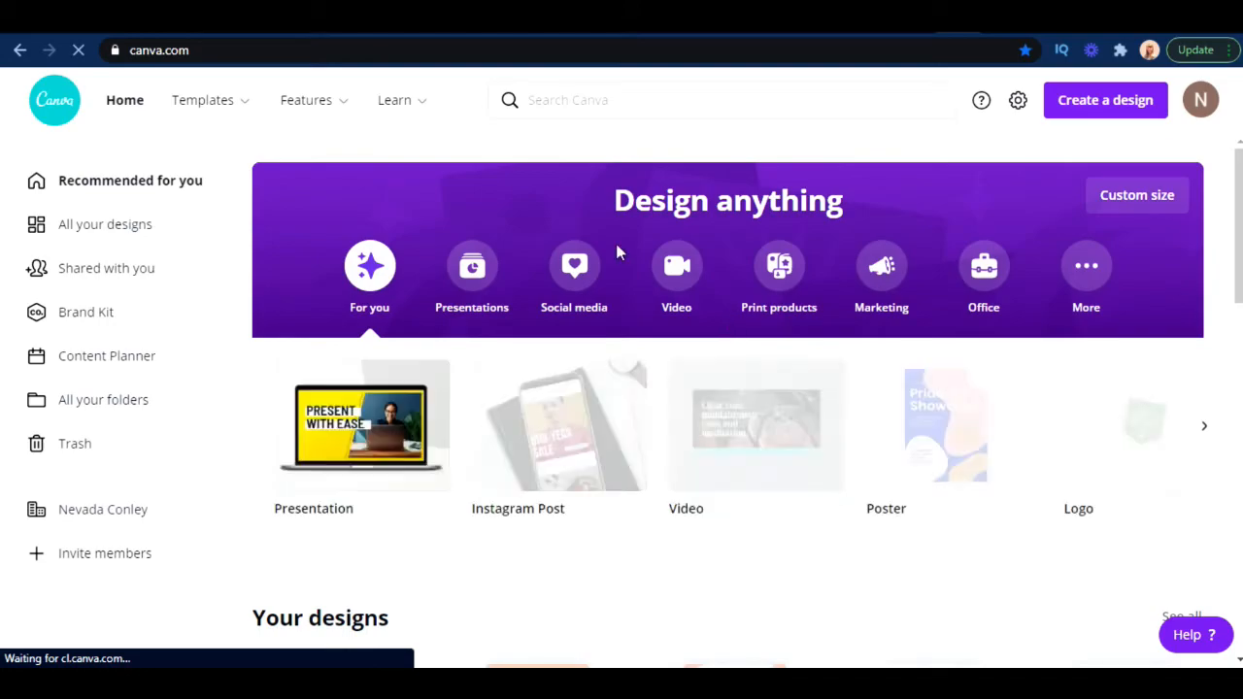
Search for YouTube thumbnail designs and create a blank YouTube Thumbnail.
click(588, 100)
click(590, 175)
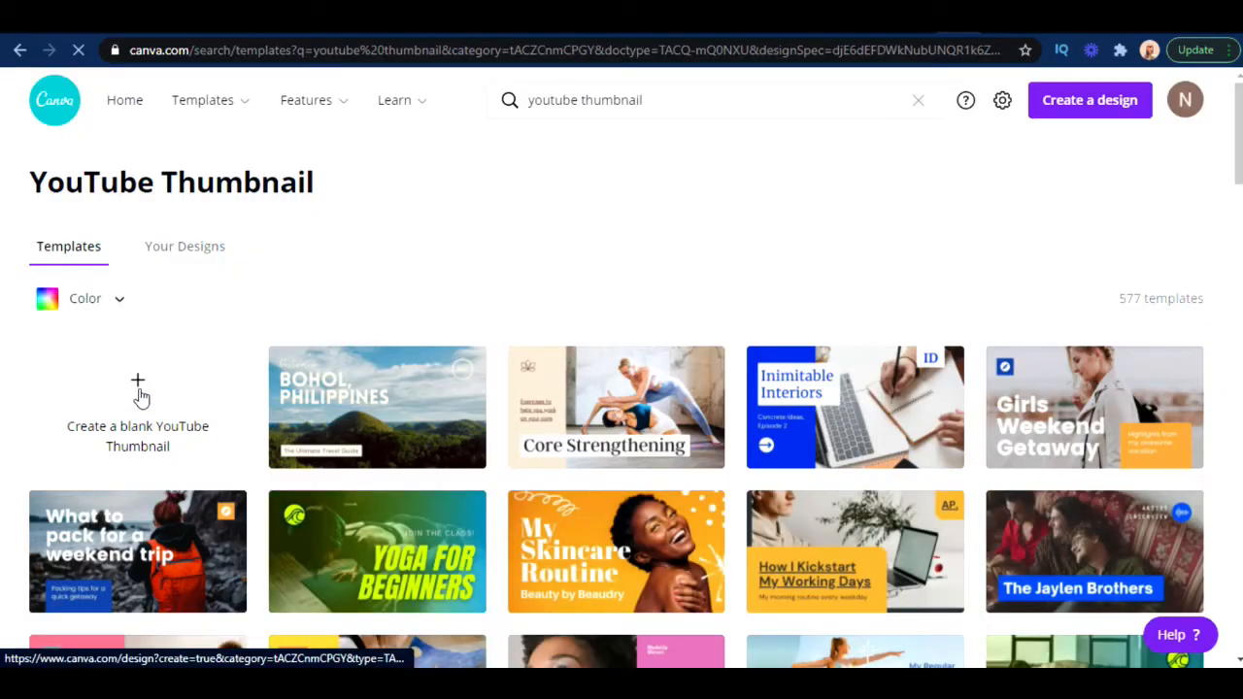
click(141, 395)
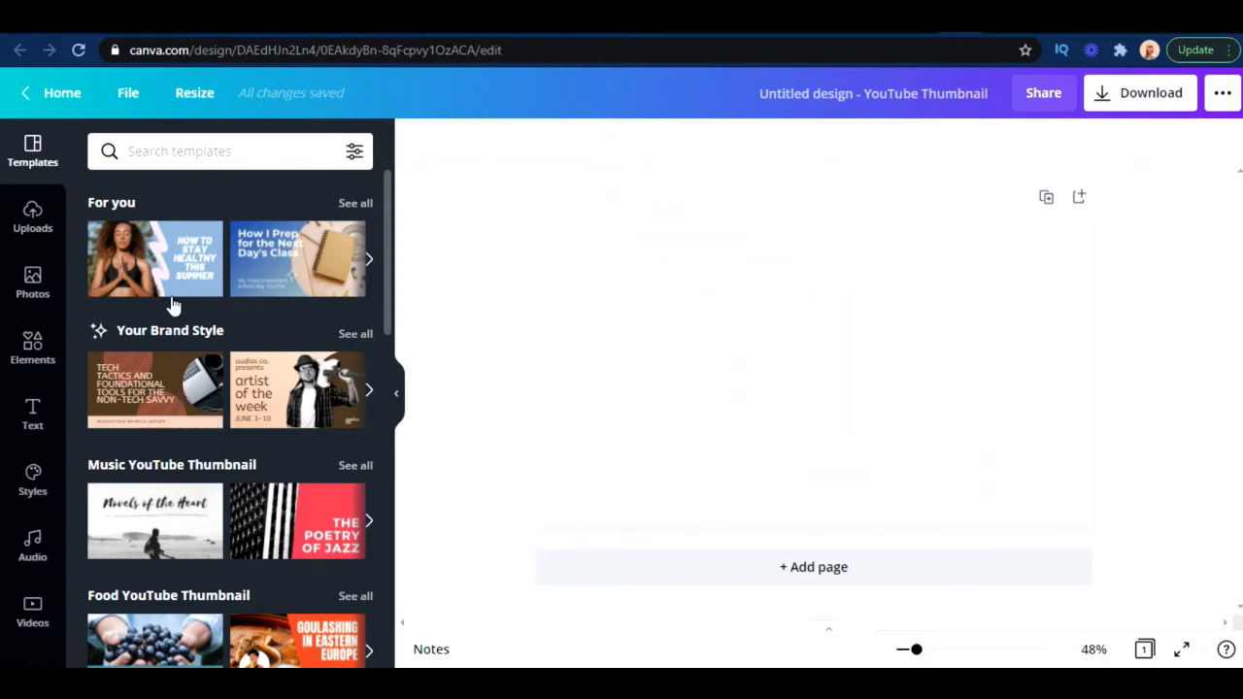
Insert the uploaded photo of the smiling woman in the gray shirt and enlarge it to cover the thumbnail canvas.
mouse_move(183, 343)
click(34, 221)
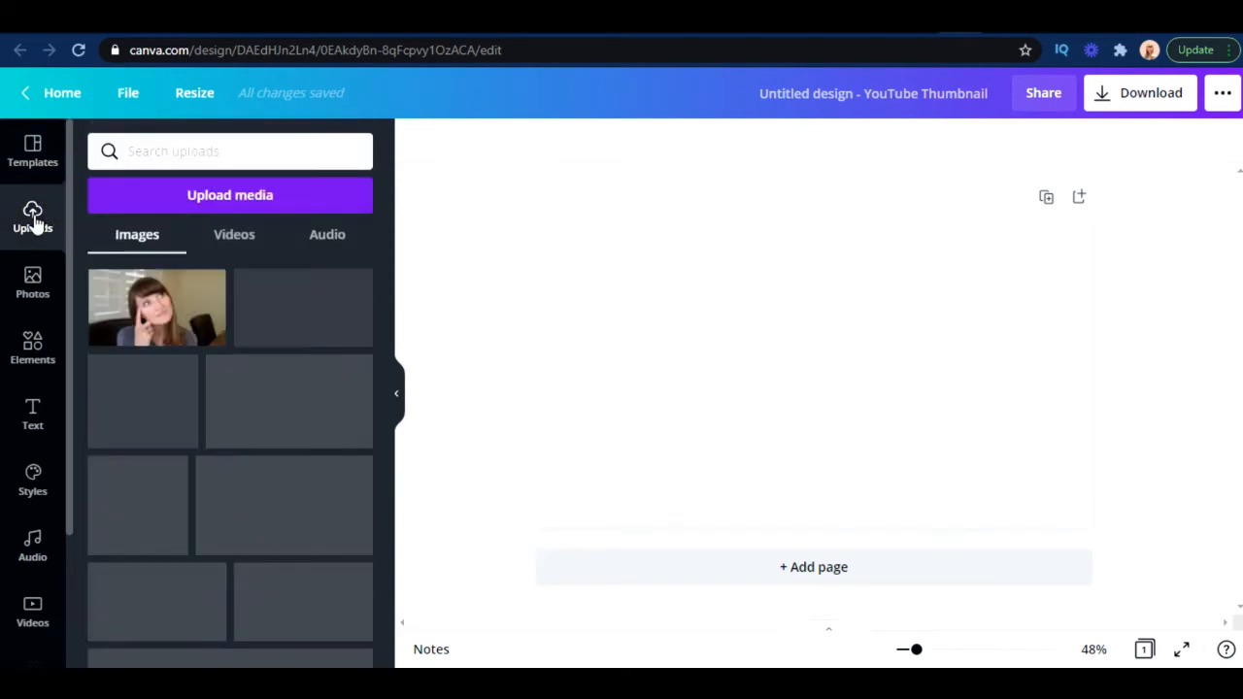
scroll(286, 427, down, 2)
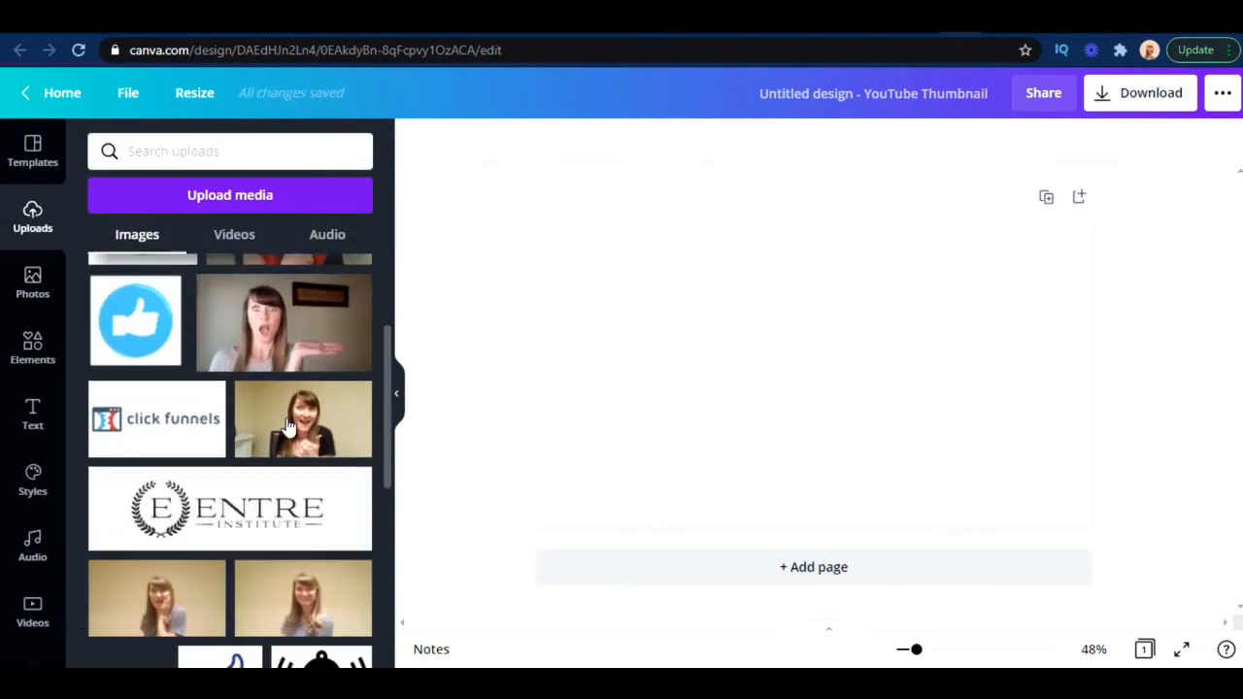
scroll(287, 427, up, 2)
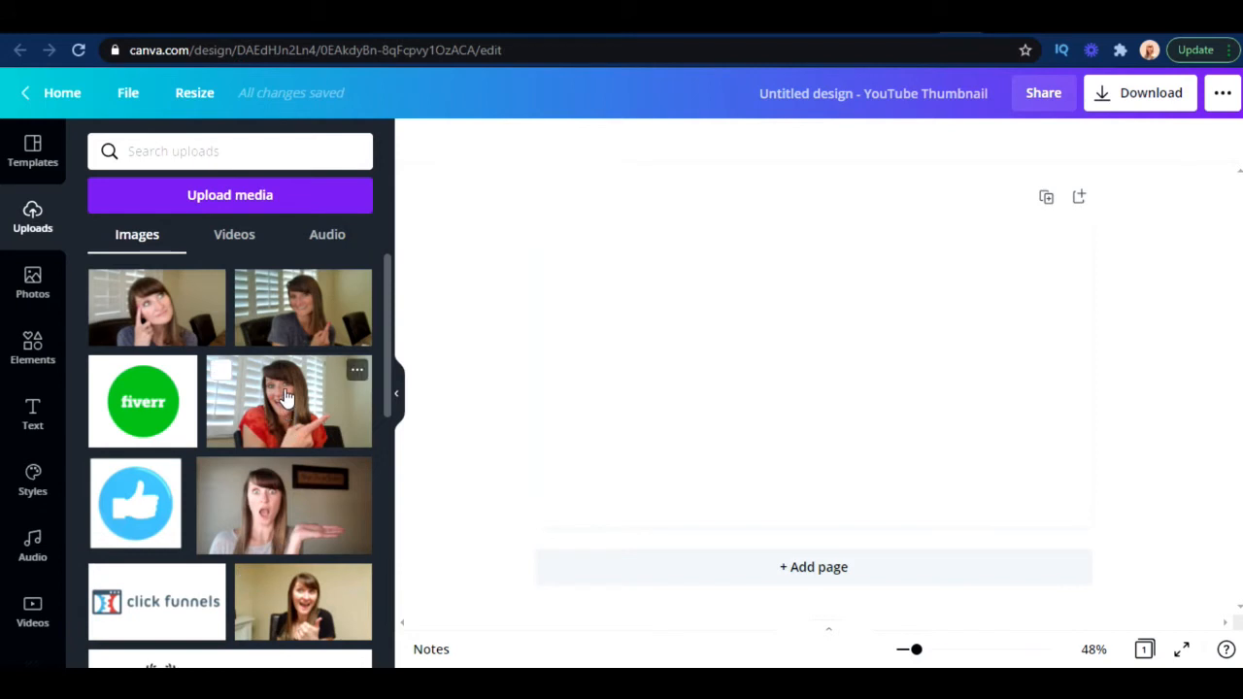
click(304, 313)
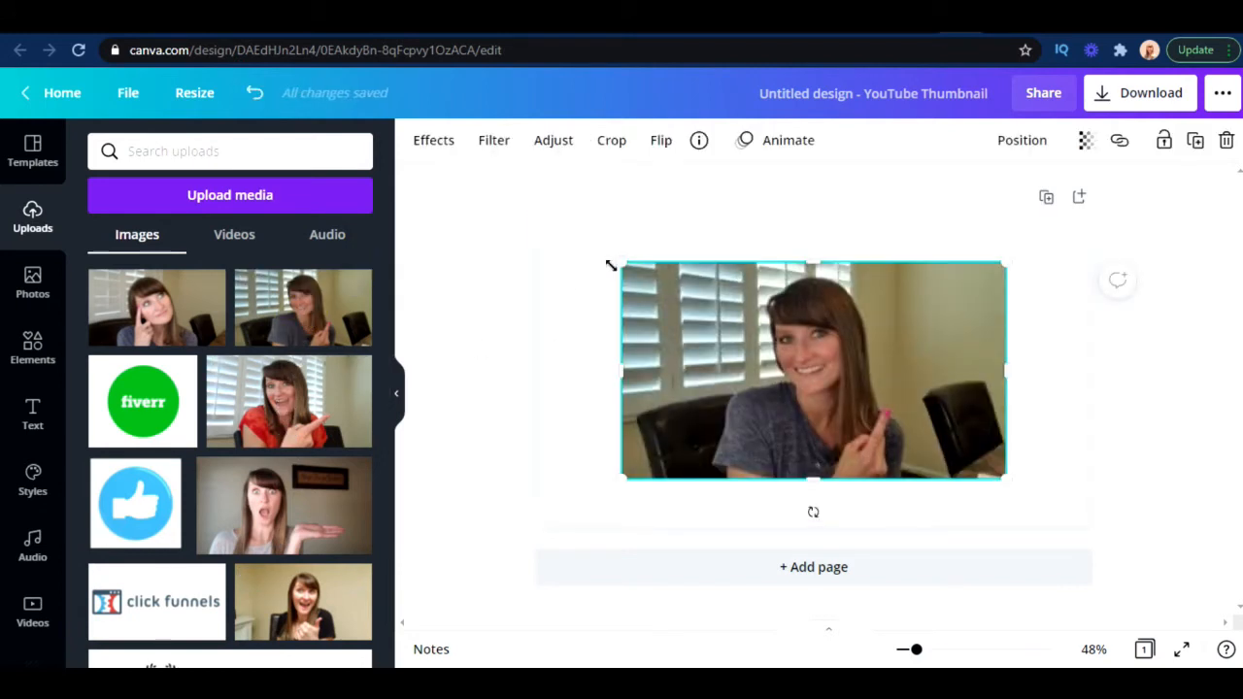
drag(617, 265, 453, 168)
drag(1010, 478, 1032, 521)
drag(907, 396, 979, 440)
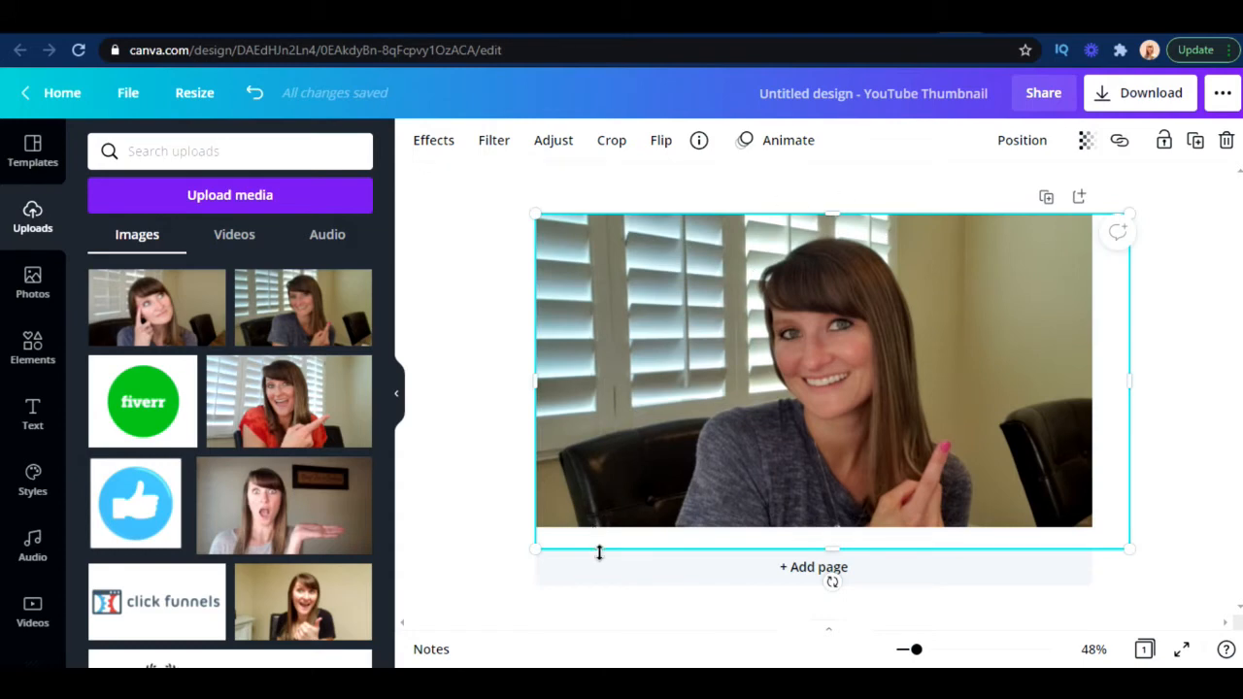
drag(624, 465, 629, 454)
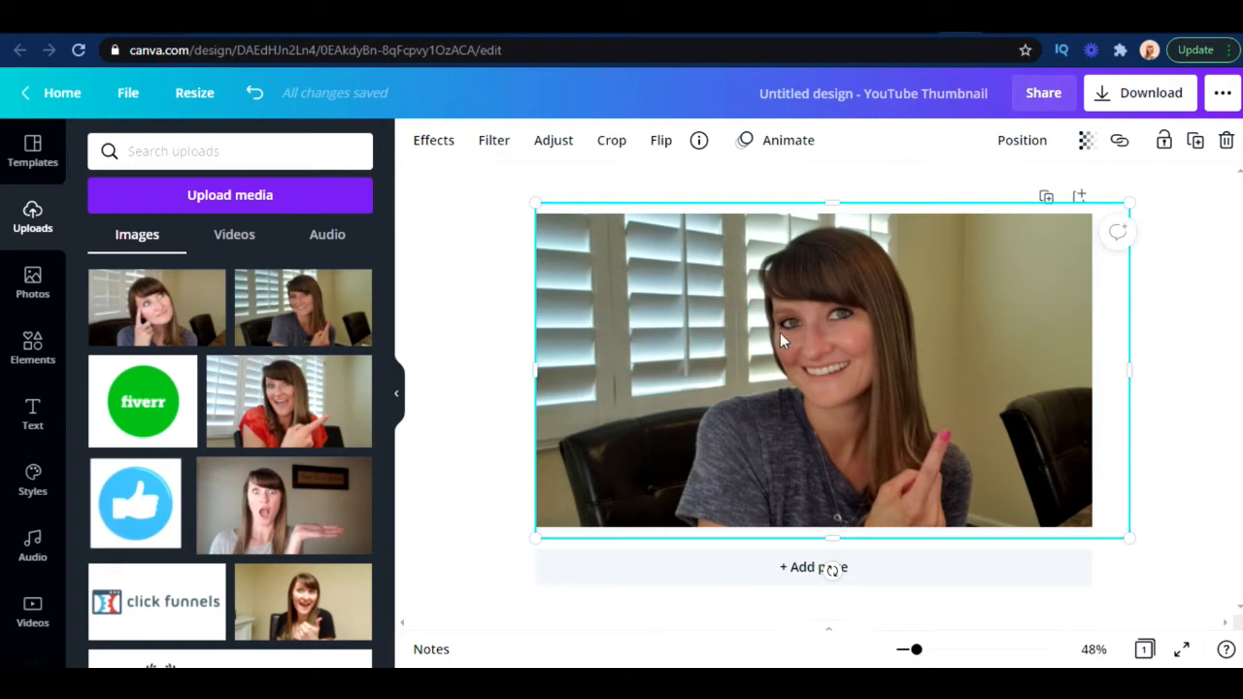
Remove the photo's background and move the cut-out woman to the right side of the thumbnail.
click(437, 142)
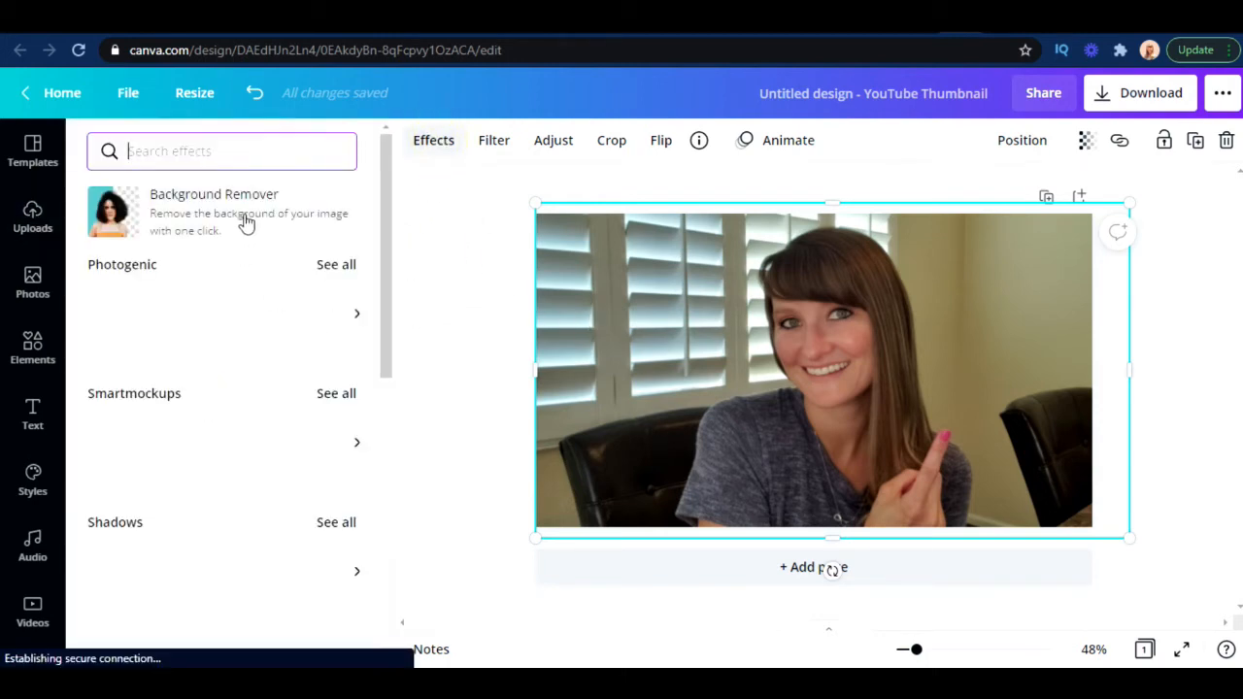
click(245, 214)
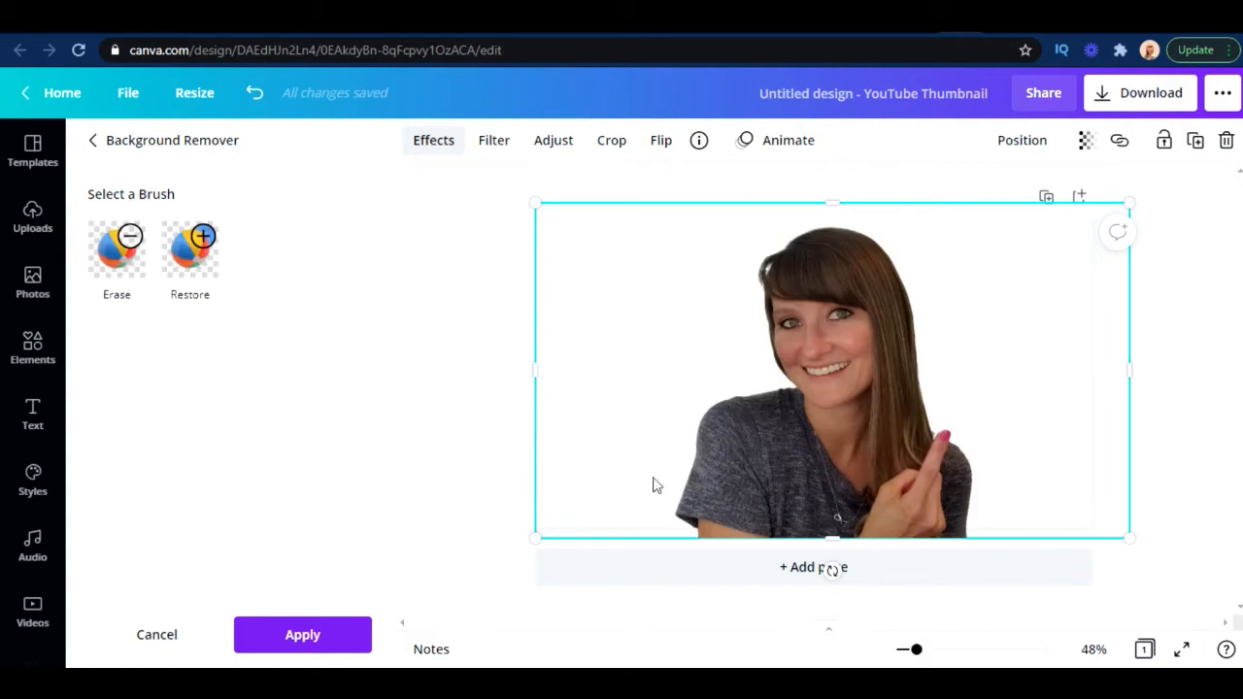
drag(849, 463, 946, 451)
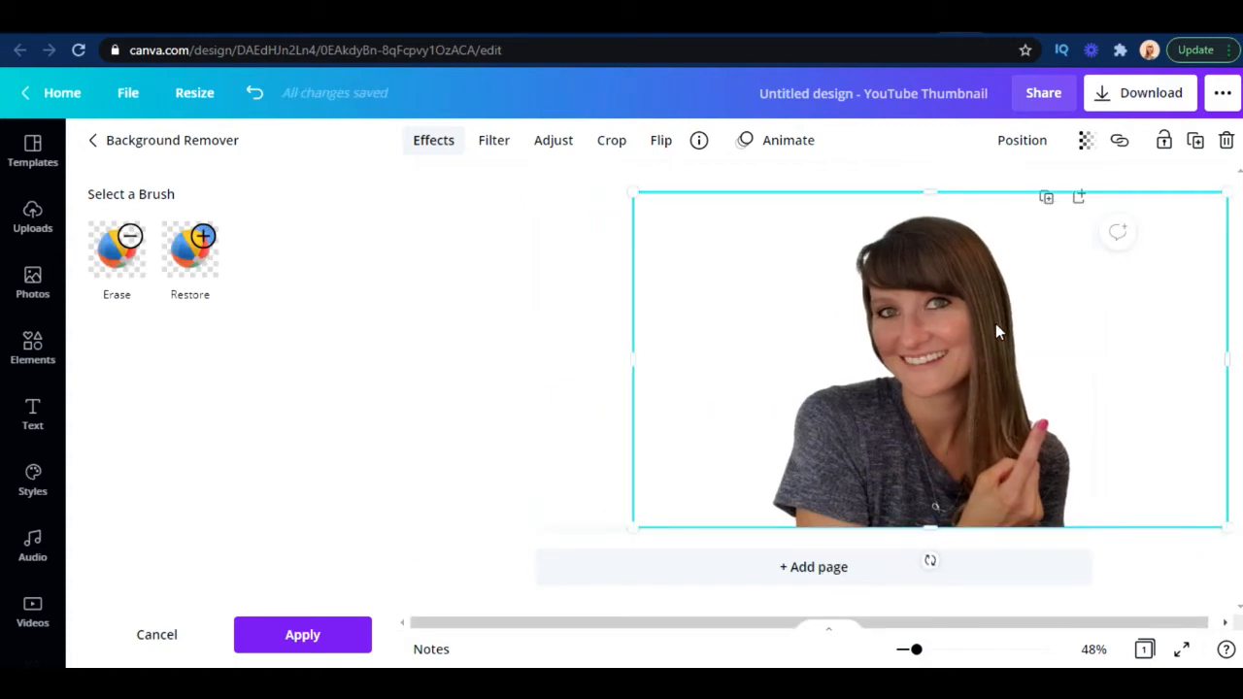
drag(927, 408, 938, 407)
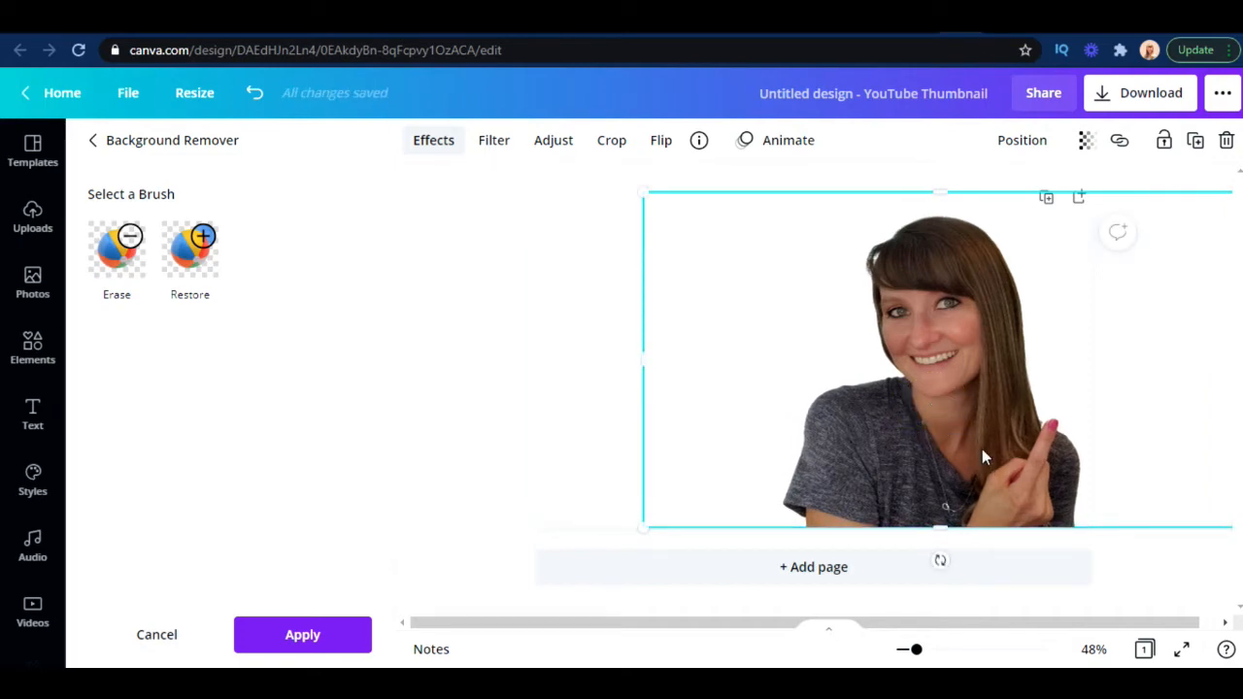
drag(982, 449, 973, 427)
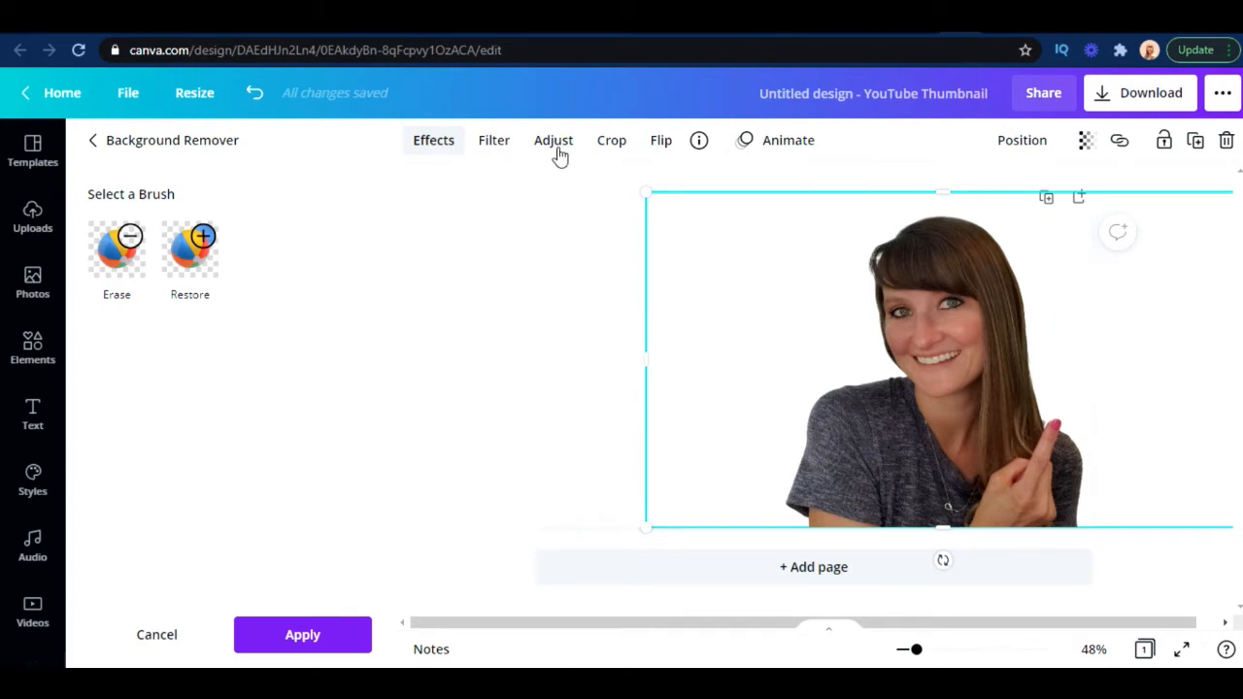
click(661, 148)
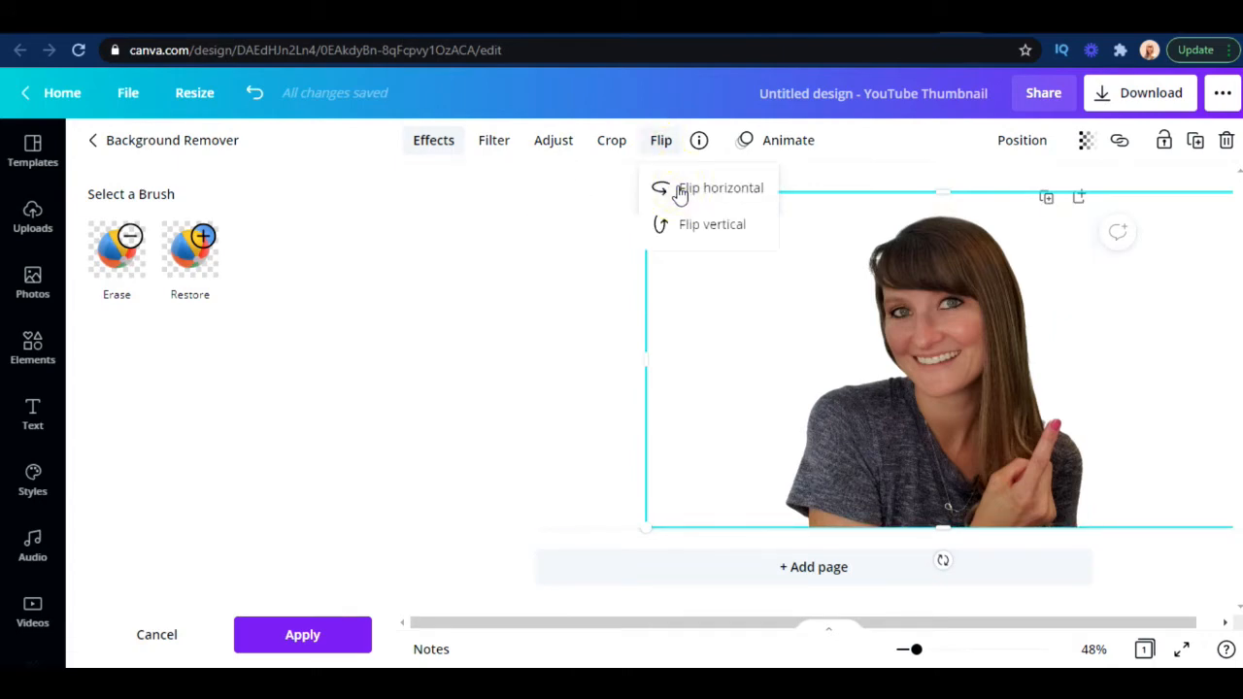
click(505, 417)
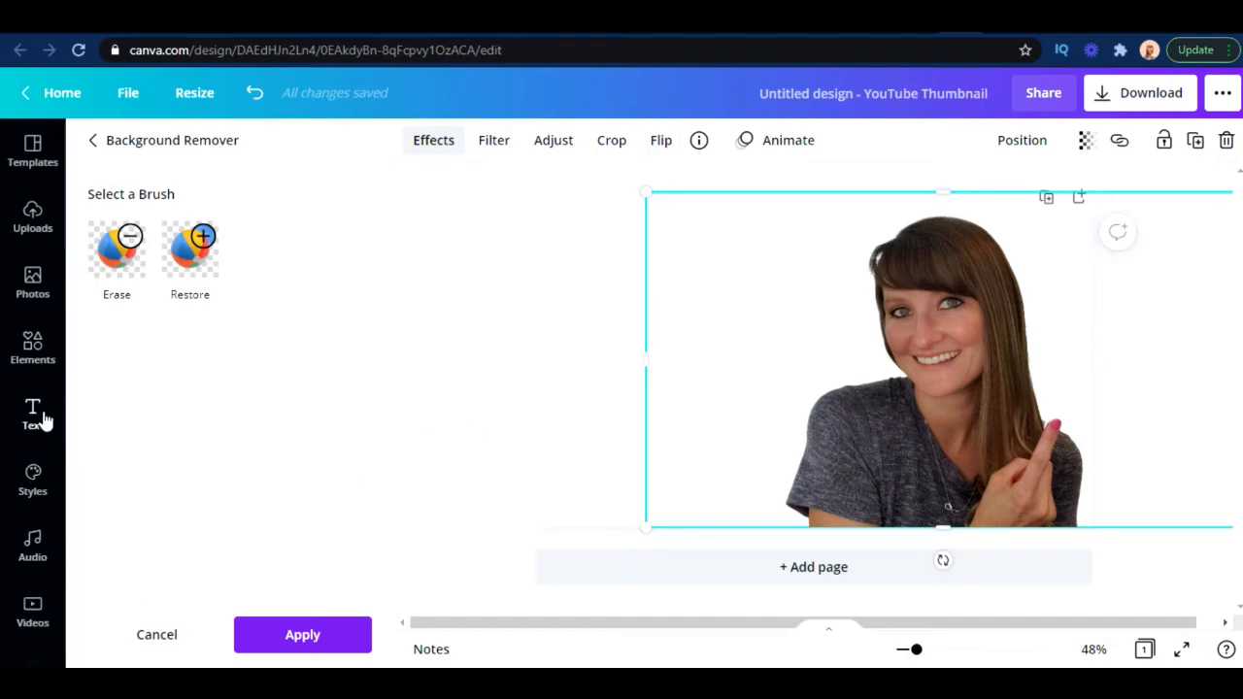
click(94, 142)
Browse the background categories and apply the orange-to-red gradient as the thumbnail's background.
scroll(48, 500, down, 1)
scroll(47, 500, down, 3)
click(33, 500)
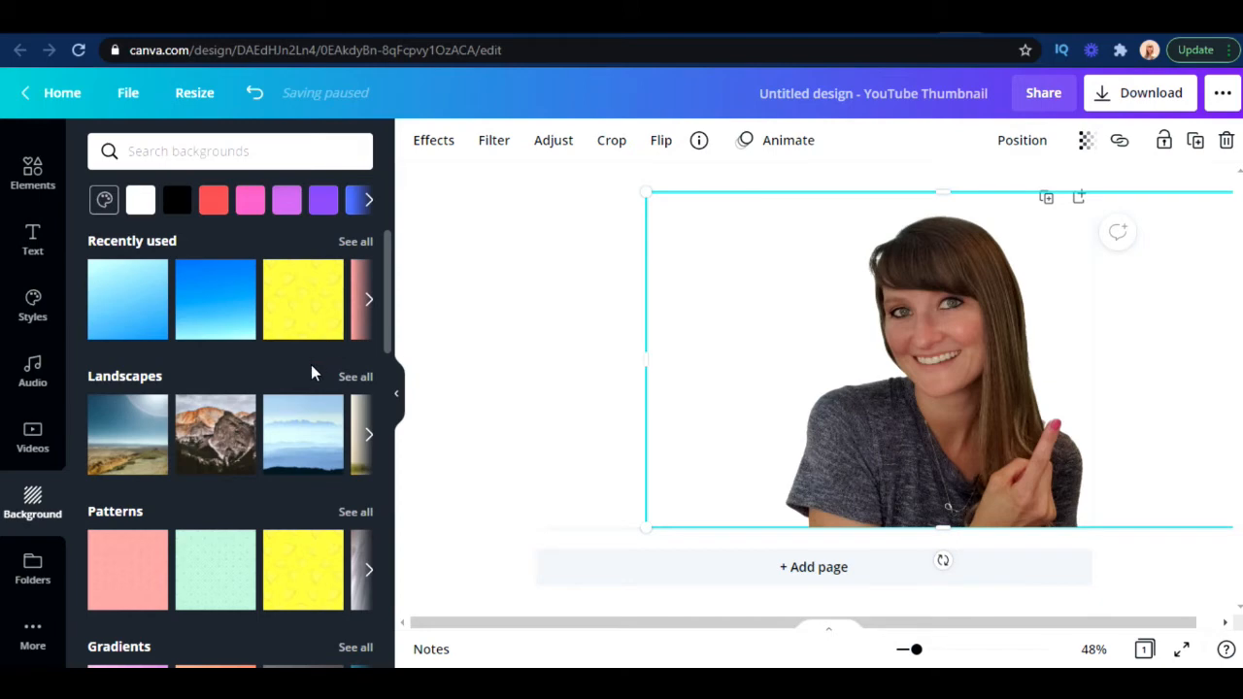
scroll(312, 368, down, 5)
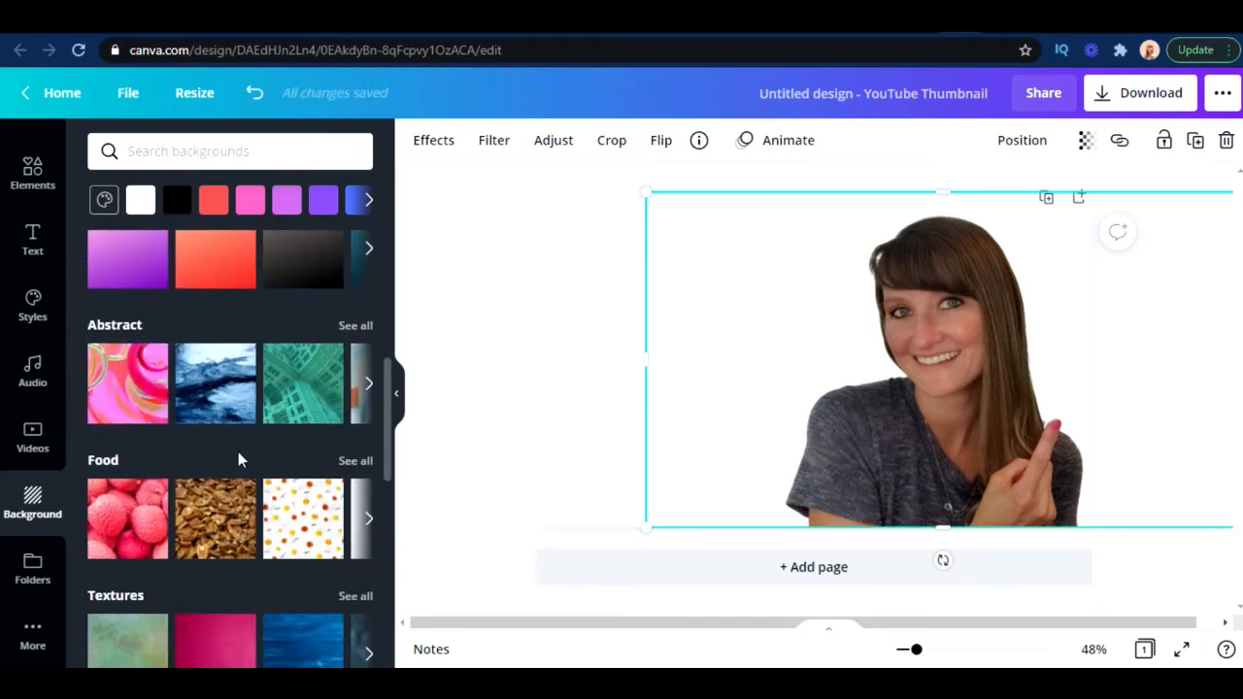
scroll(238, 452, up, 1)
scroll(243, 546, down, 2)
scroll(243, 546, down, 1)
scroll(242, 546, up, 2)
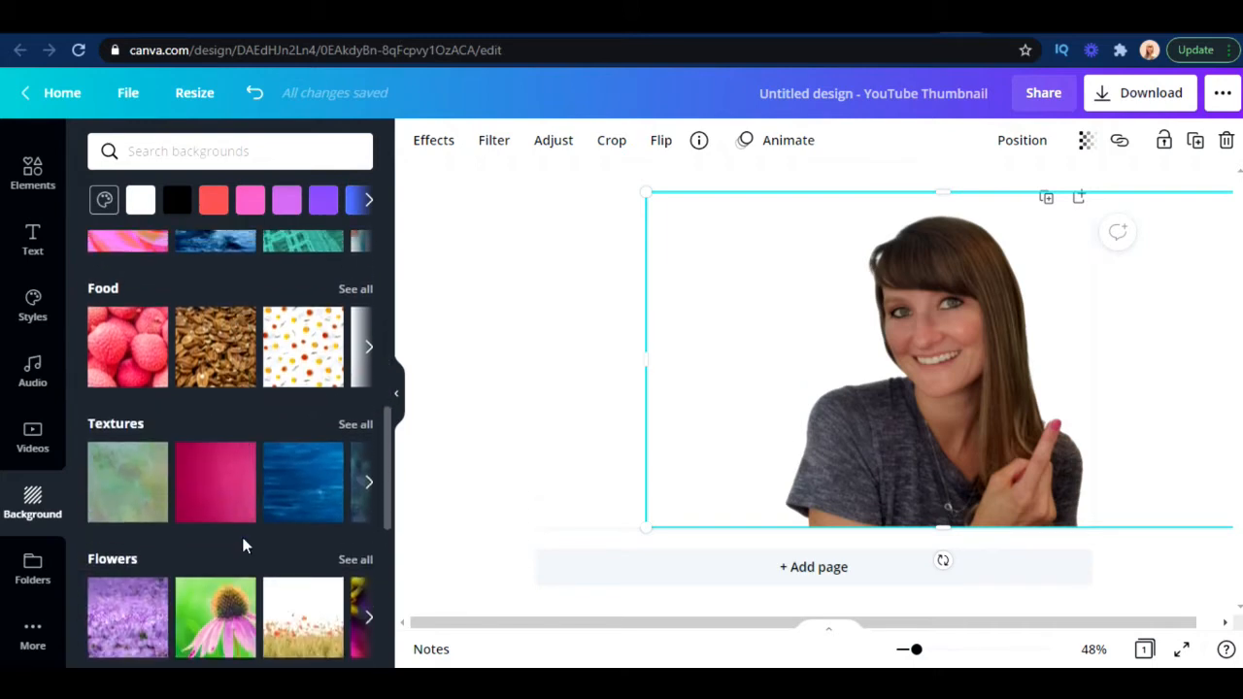
scroll(240, 532, up, 2)
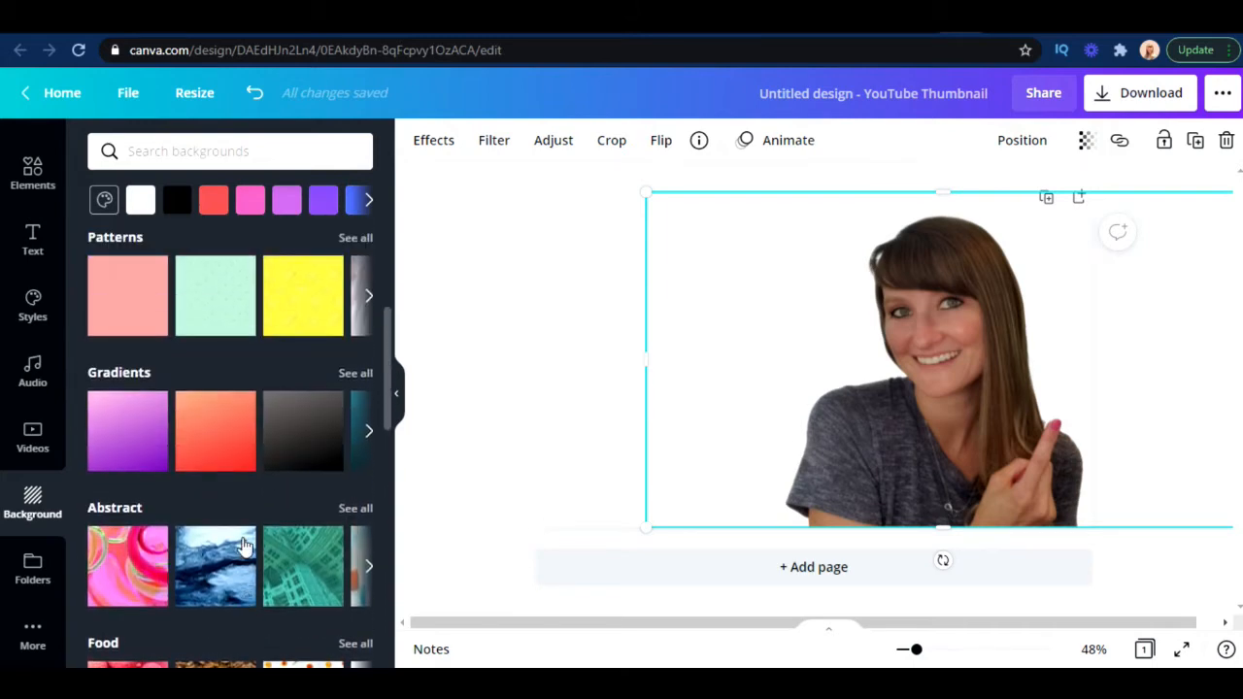
click(223, 424)
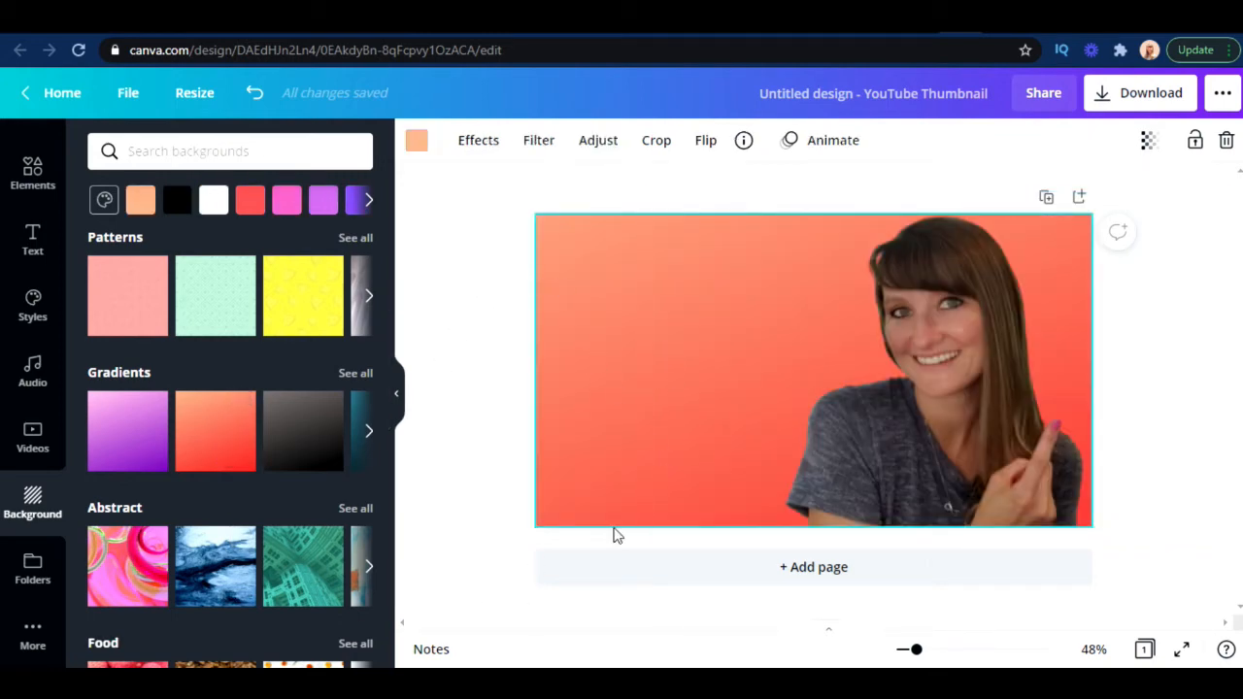
Add the "BAKED FRESH" font combination, shrink it, and place it in the thumbnail's upper left area beside the woman.
click(33, 238)
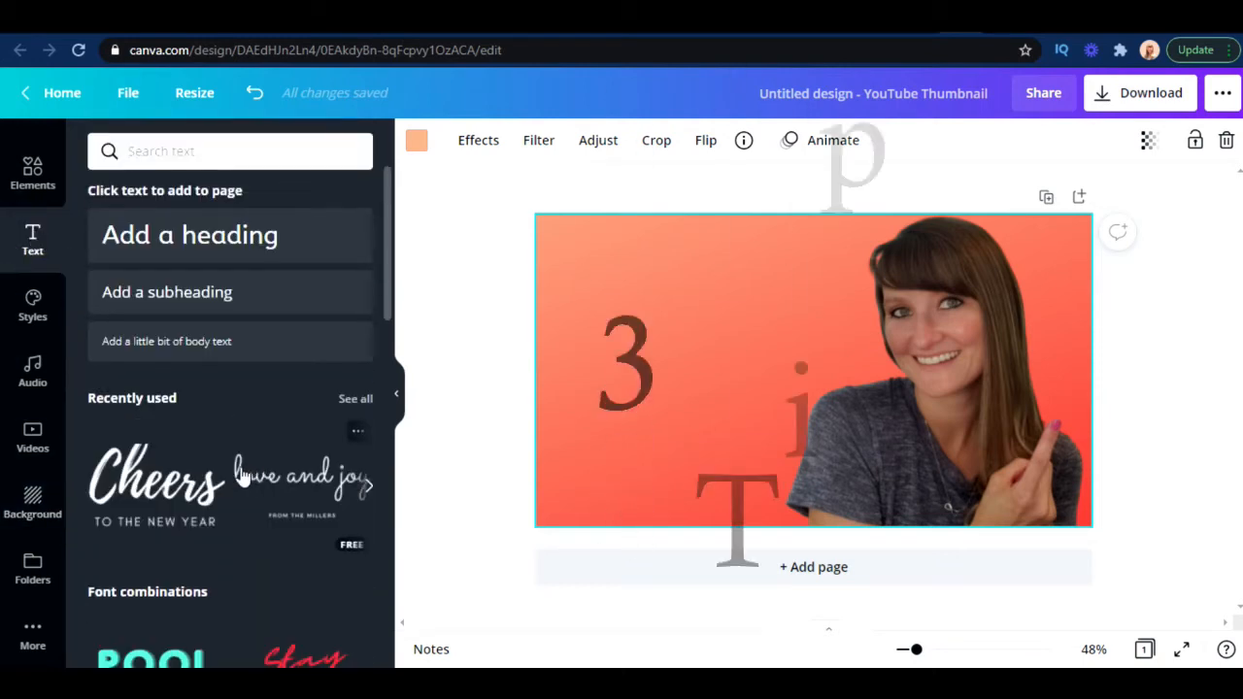
scroll(243, 476, down, 4)
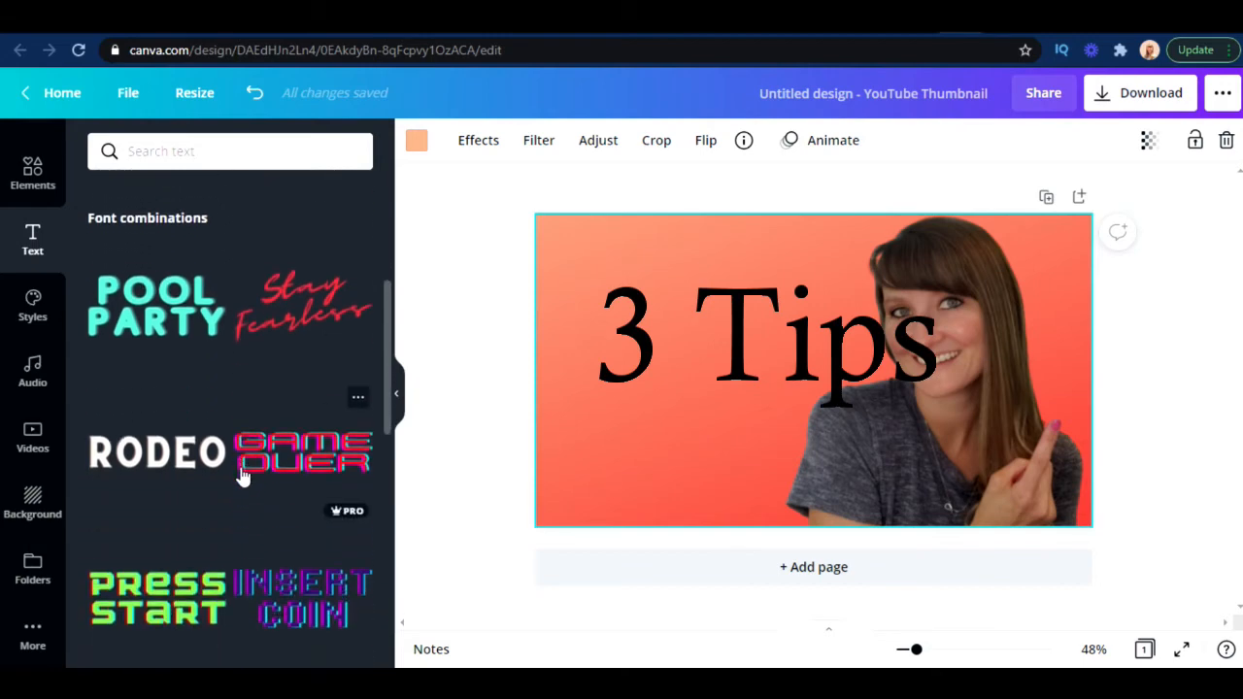
scroll(243, 475, down, 5)
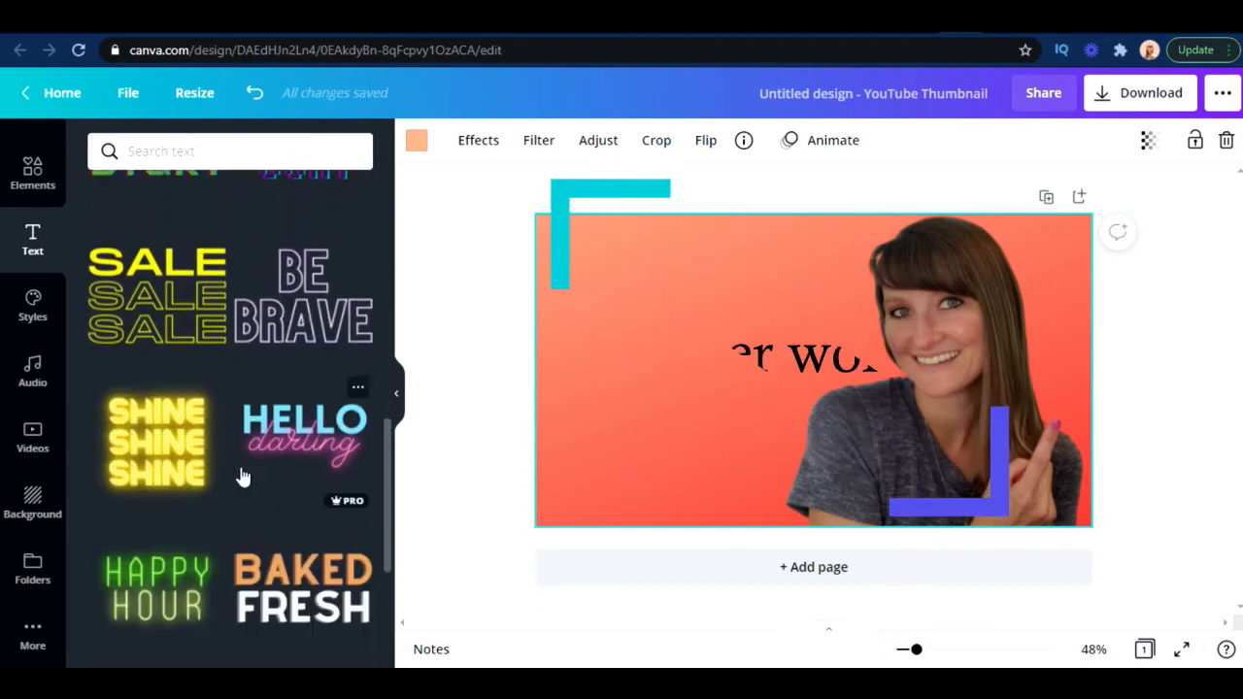
scroll(243, 476, down, 2)
click(277, 416)
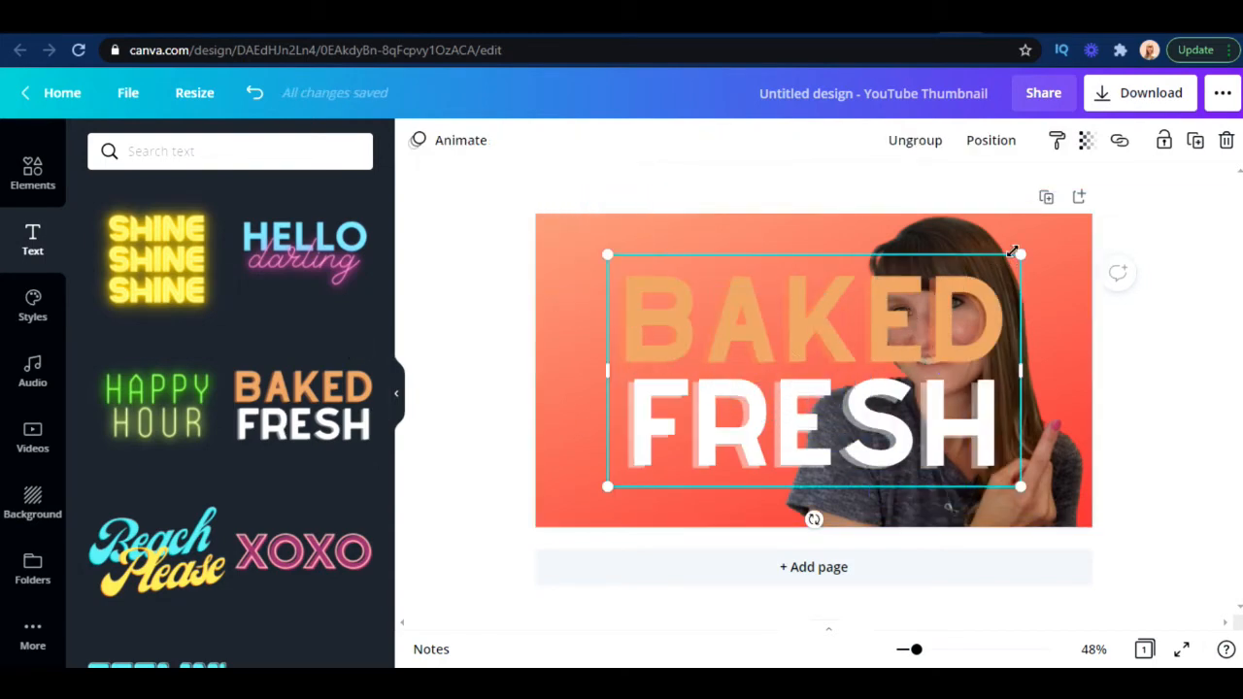
drag(1022, 250, 900, 322)
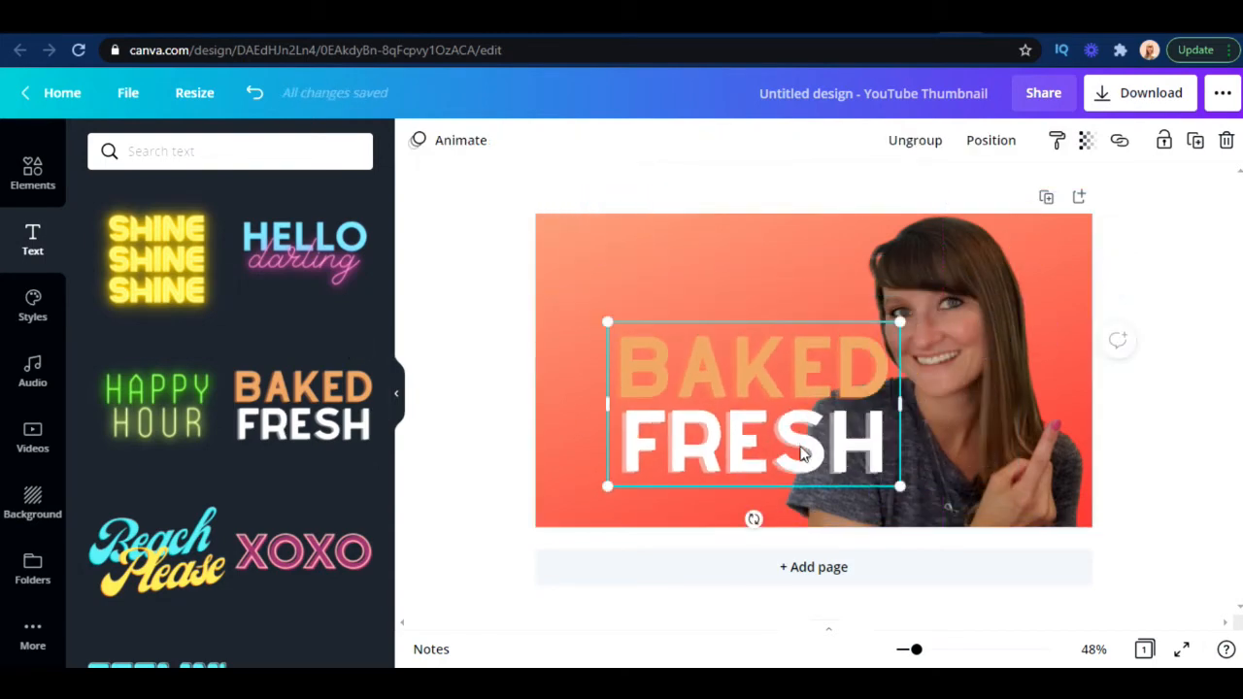
drag(776, 452, 716, 340)
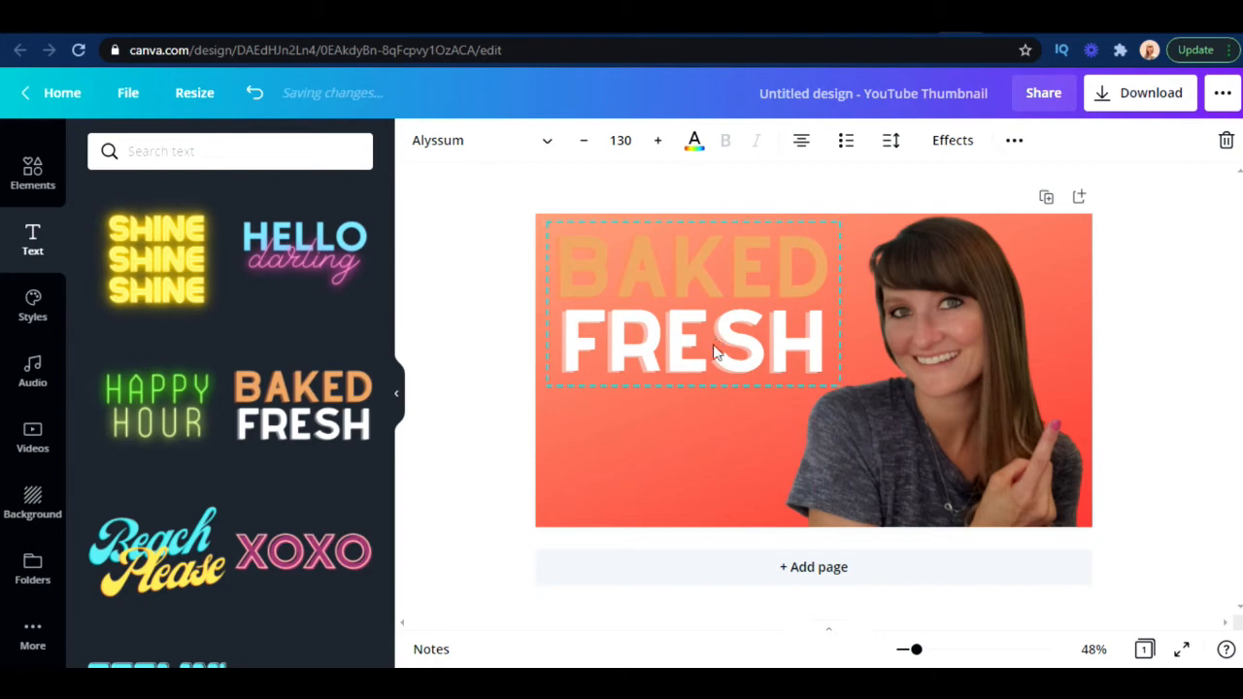
click(728, 361)
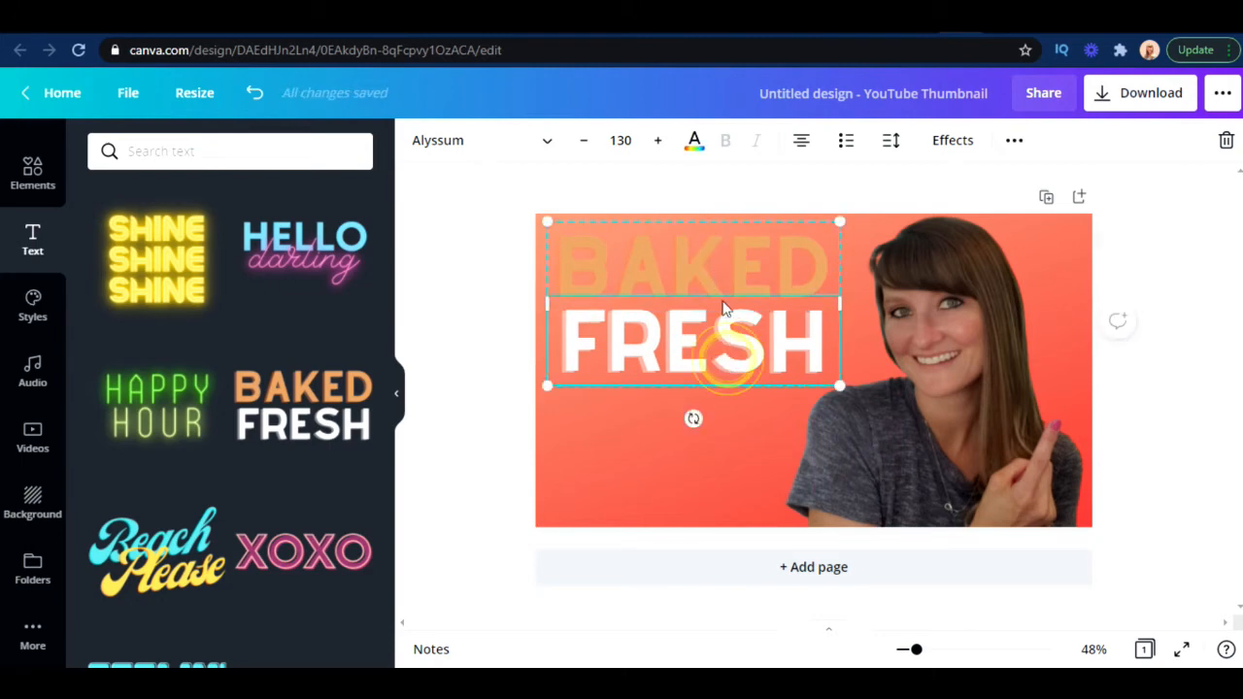
click(725, 345)
click(711, 352)
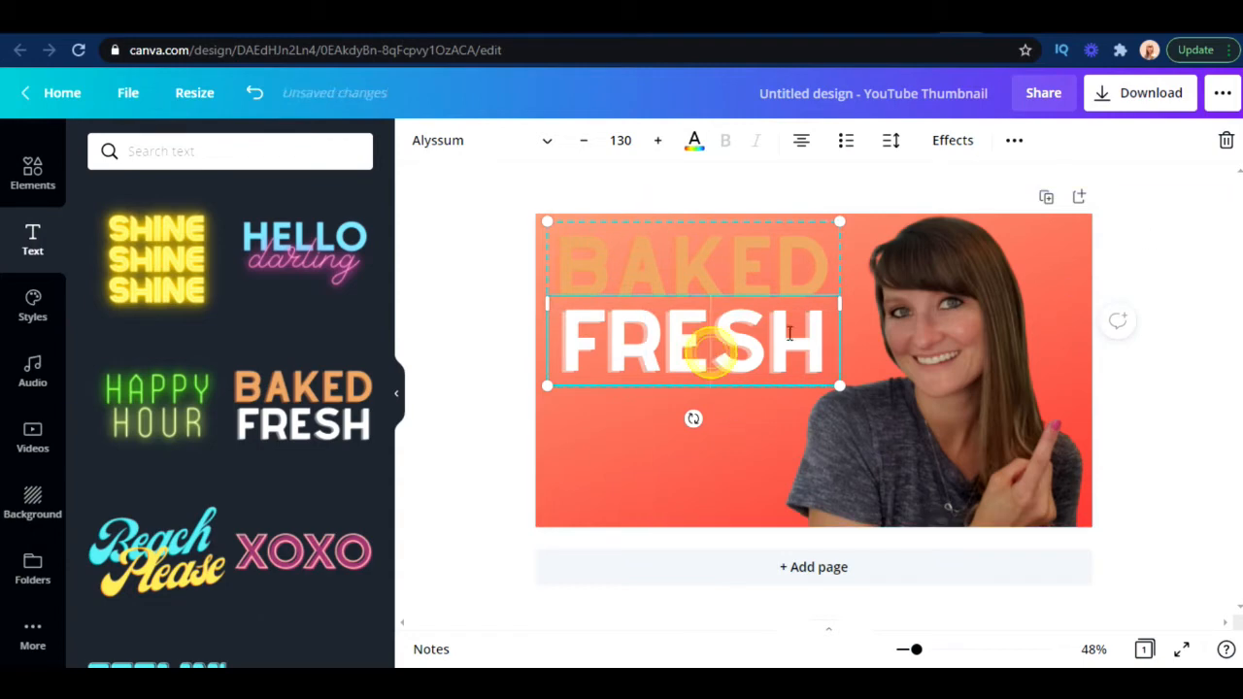
click(1225, 143)
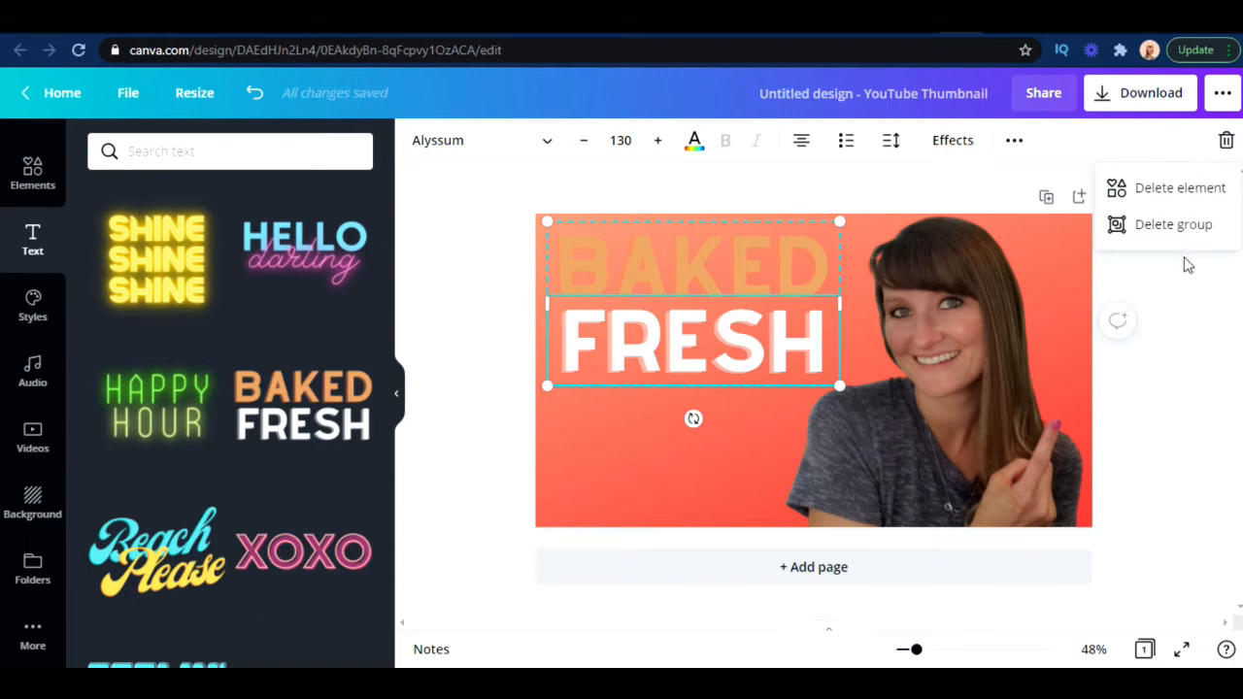
click(1177, 288)
Recolor the word "FRESH" with the reddish-brown swatch from the photo colors.
click(666, 347)
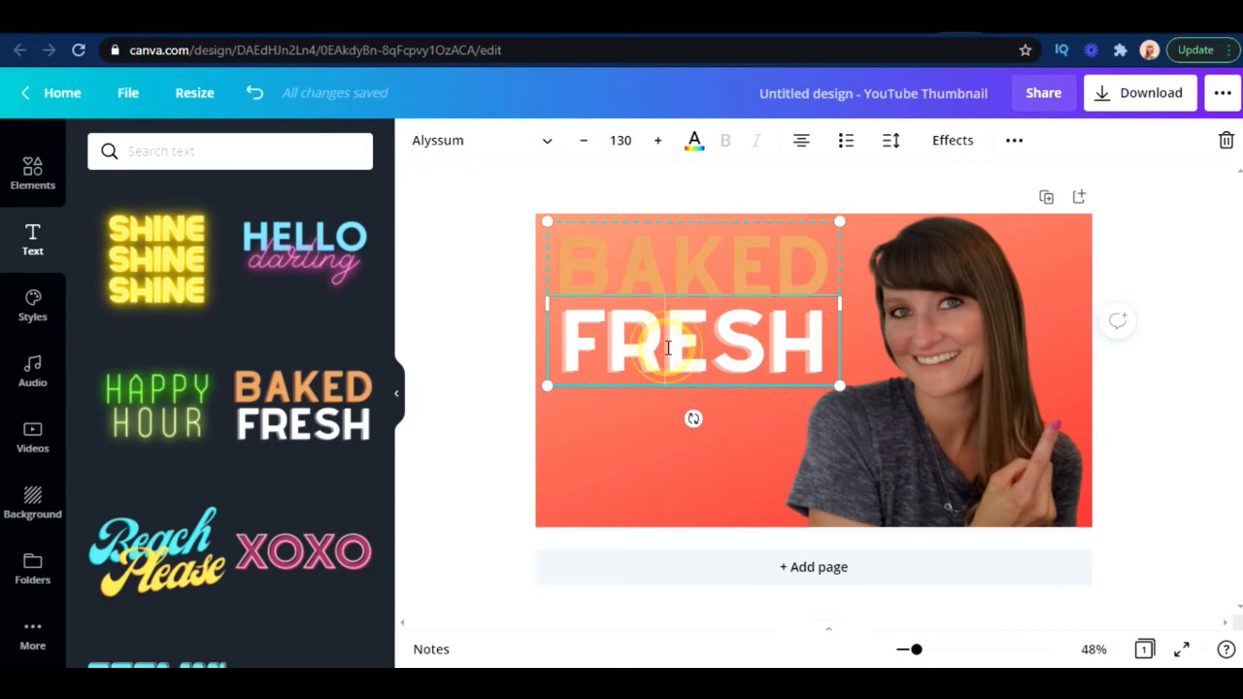
drag(825, 350, 580, 326)
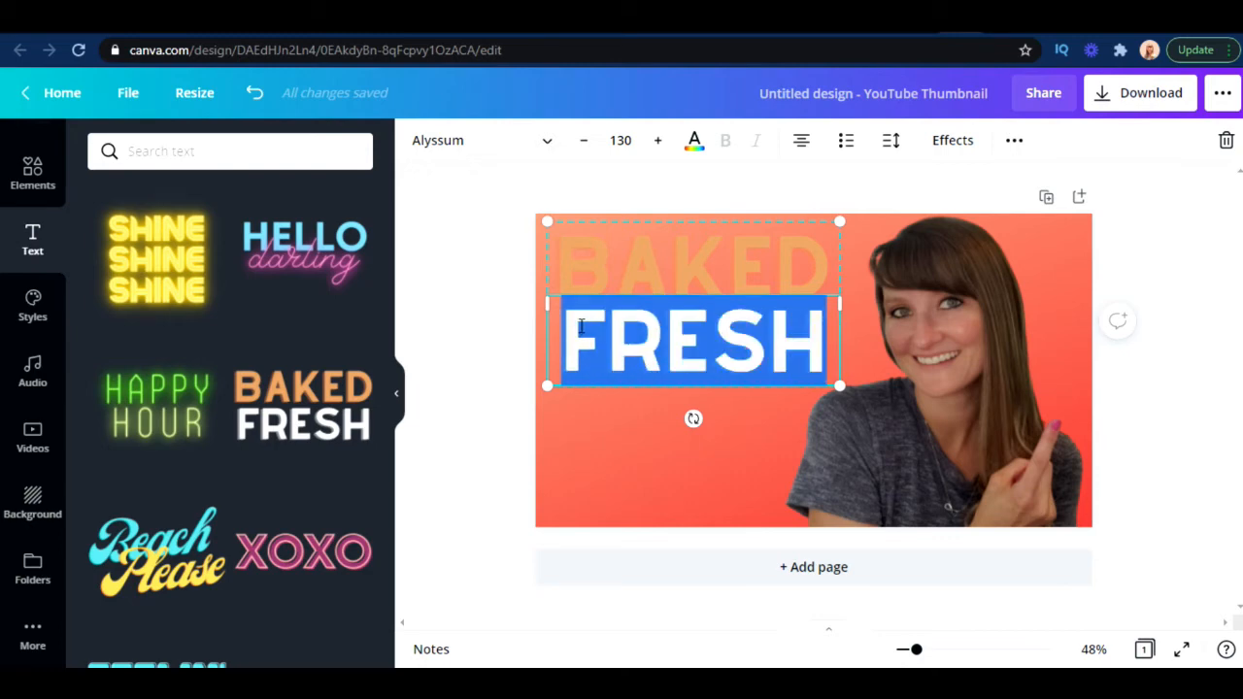
click(695, 141)
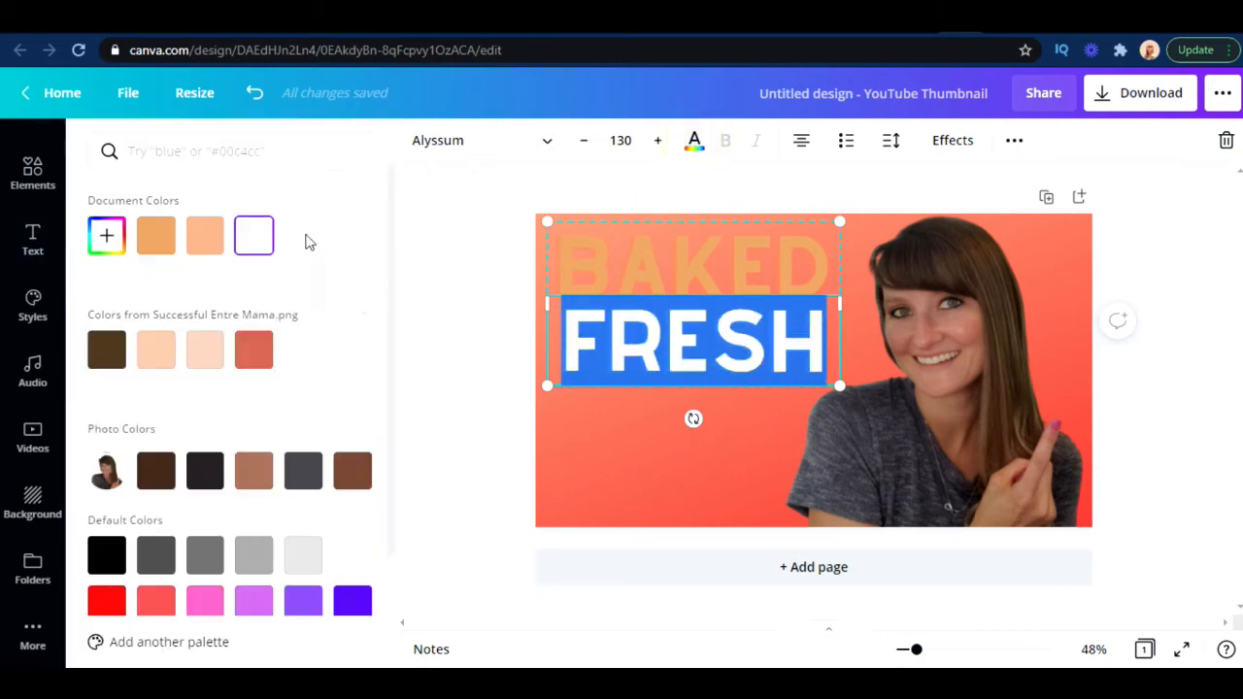
click(352, 474)
click(501, 423)
click(605, 453)
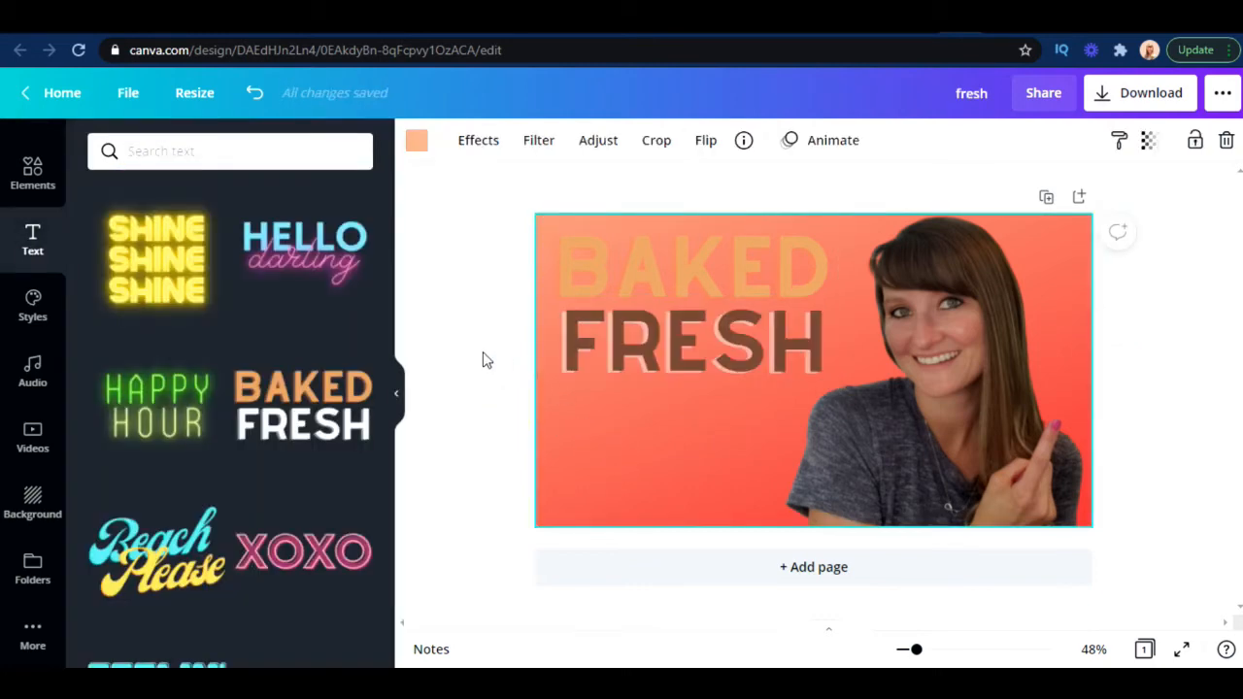
Delete only the "FRESH" element from the text group, keeping "BAKED".
click(720, 324)
click(1227, 139)
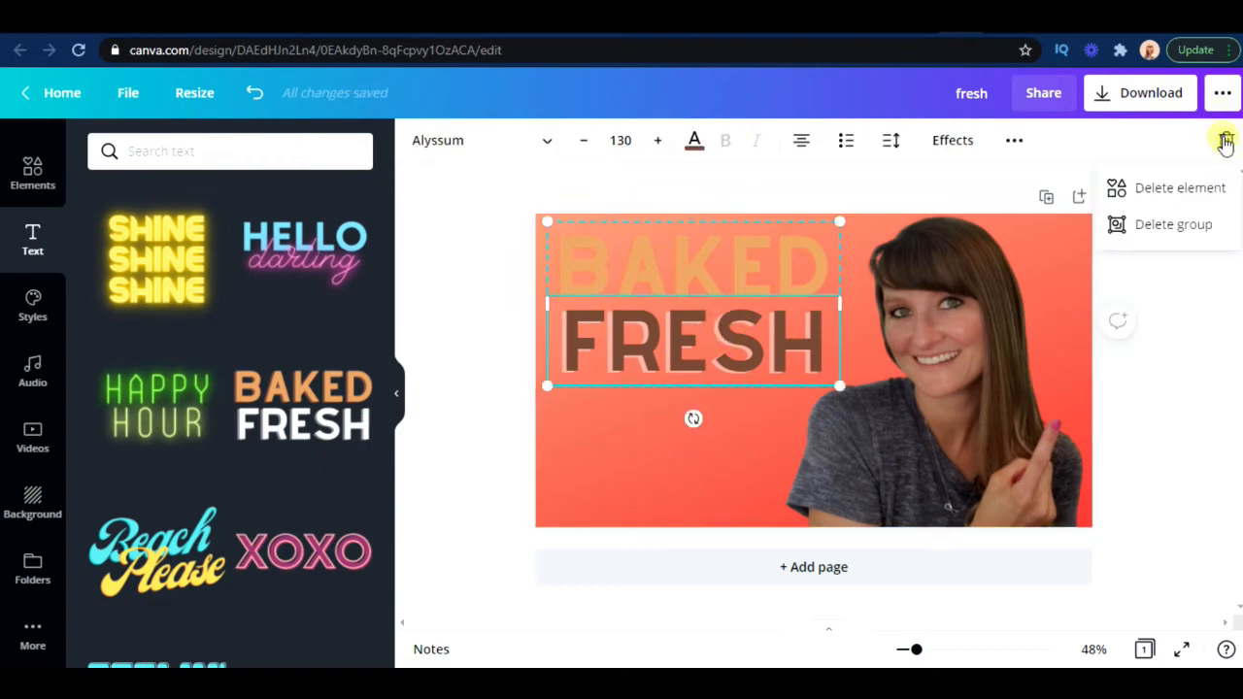
click(1204, 190)
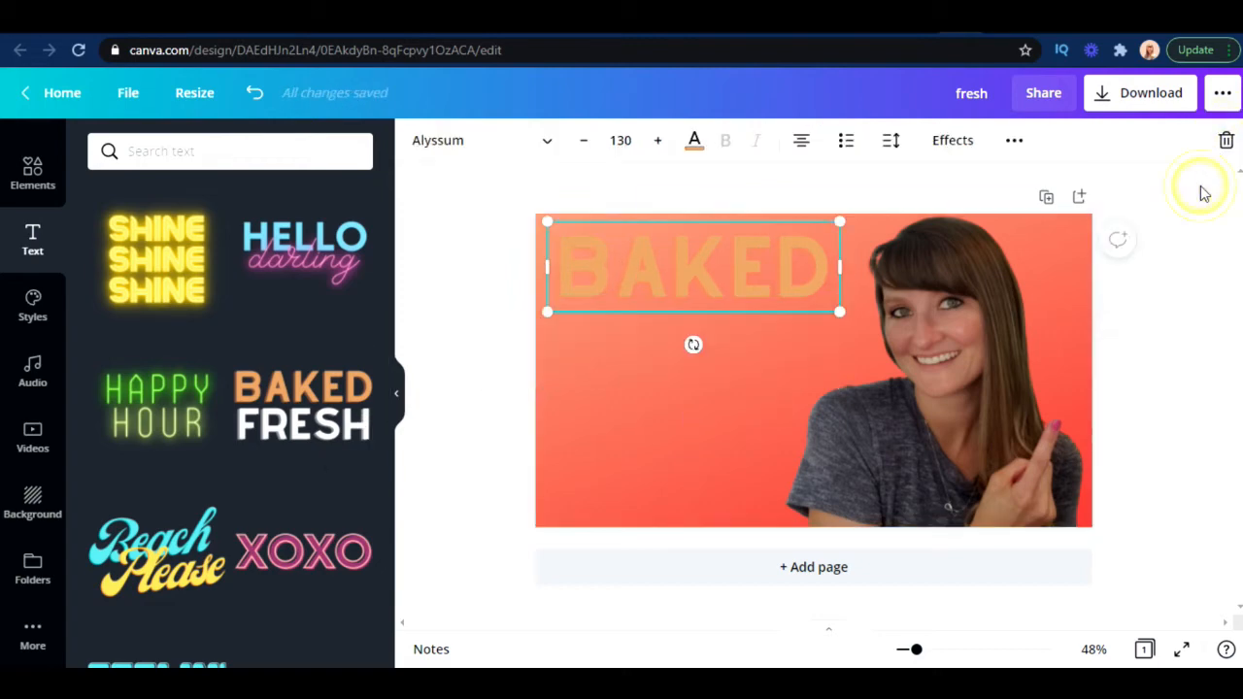
Delete the remaining "BAKED" text and add a heading reading "FAST &" and "EASY" on two lines beside the woman.
click(1227, 140)
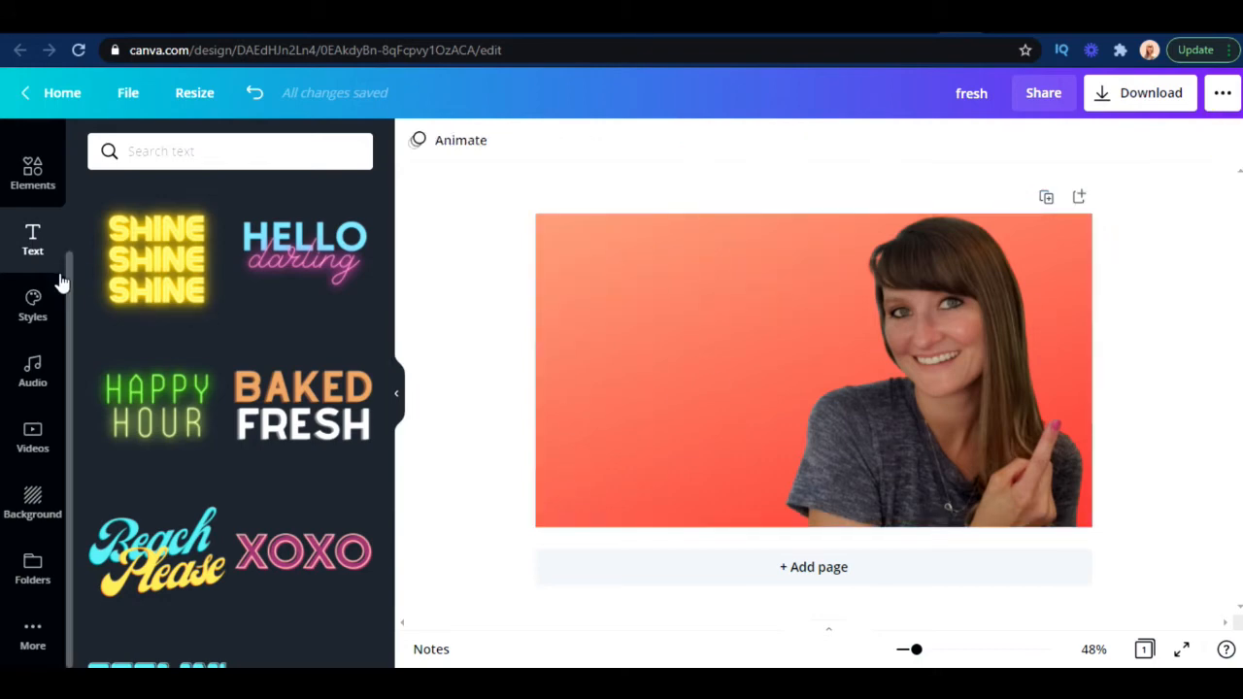
scroll(246, 367, up, 10)
drag(223, 238, 810, 382)
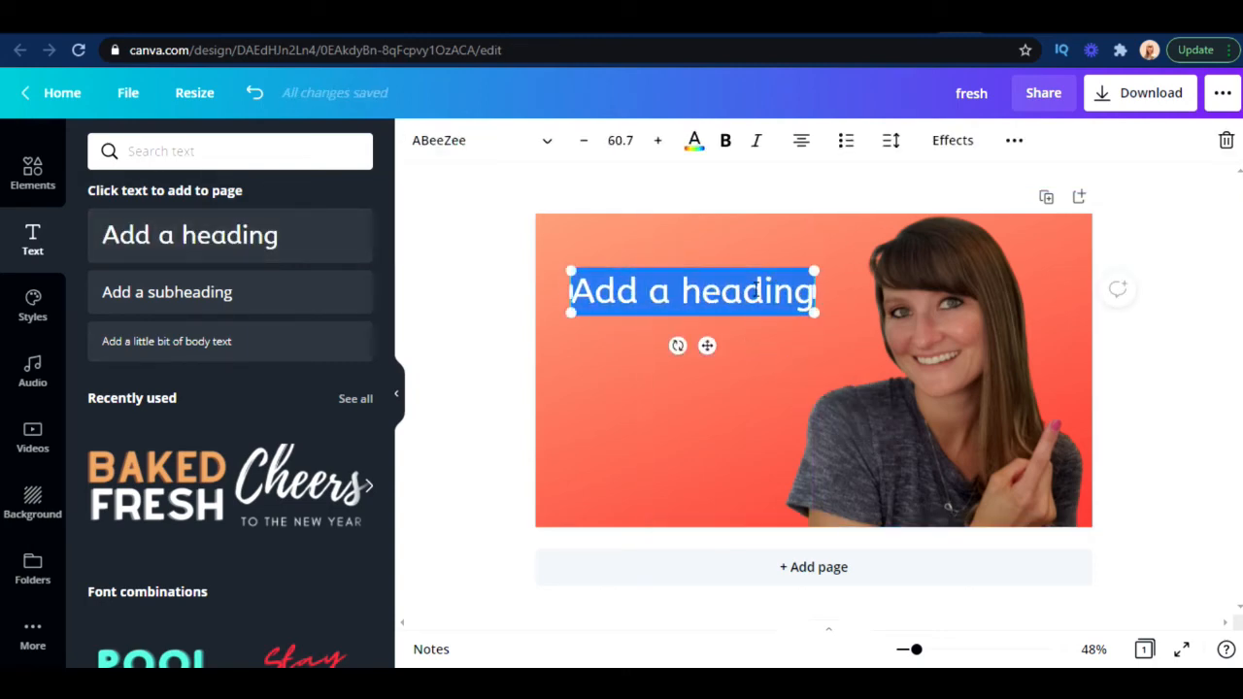
text(FAst)
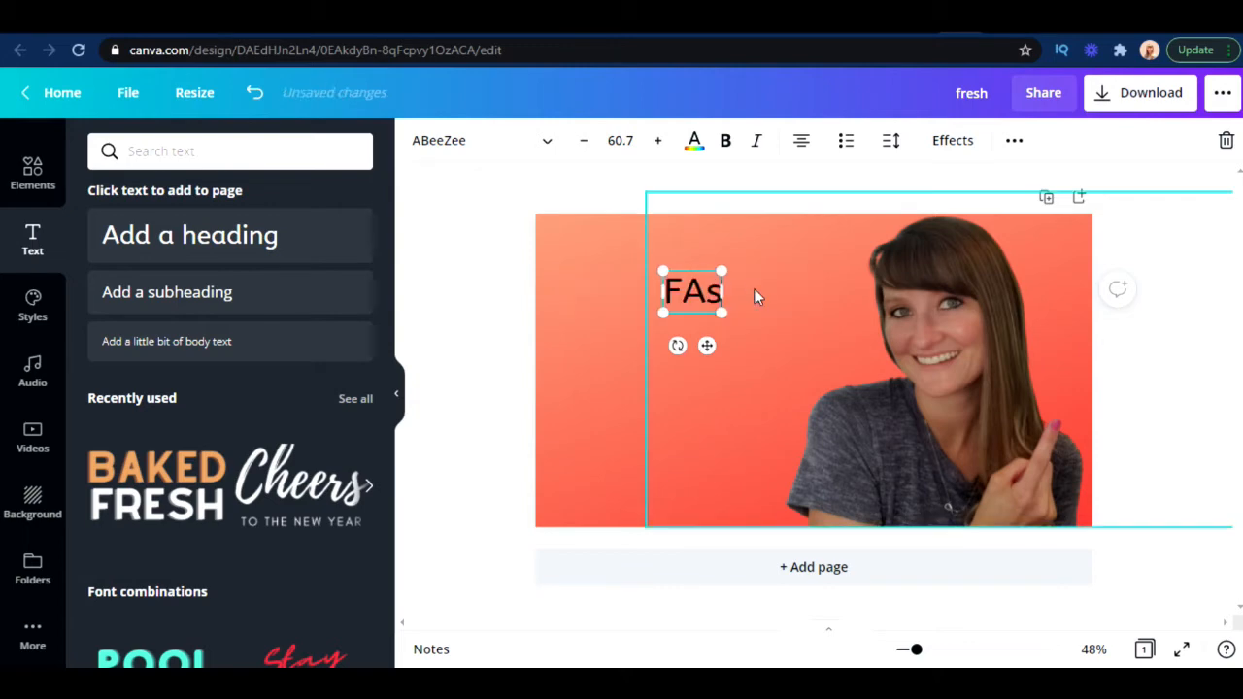
key(BackSpace)
key(BackSpace)
text(ST)
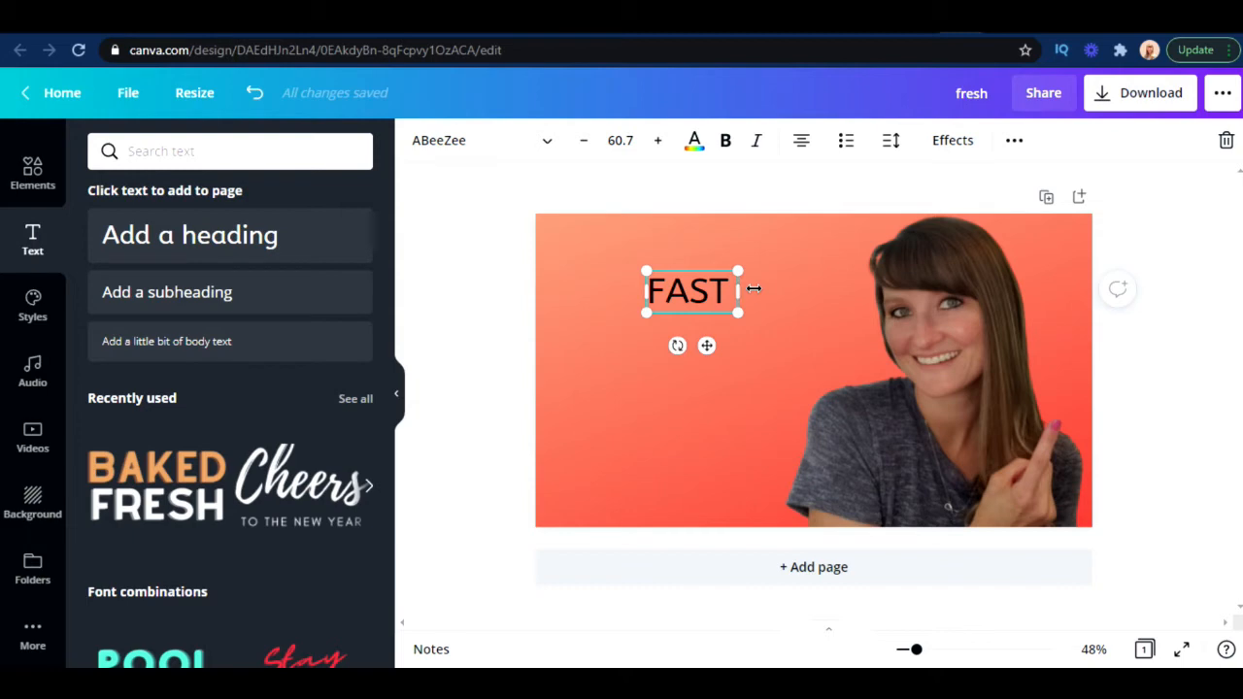
text( &)
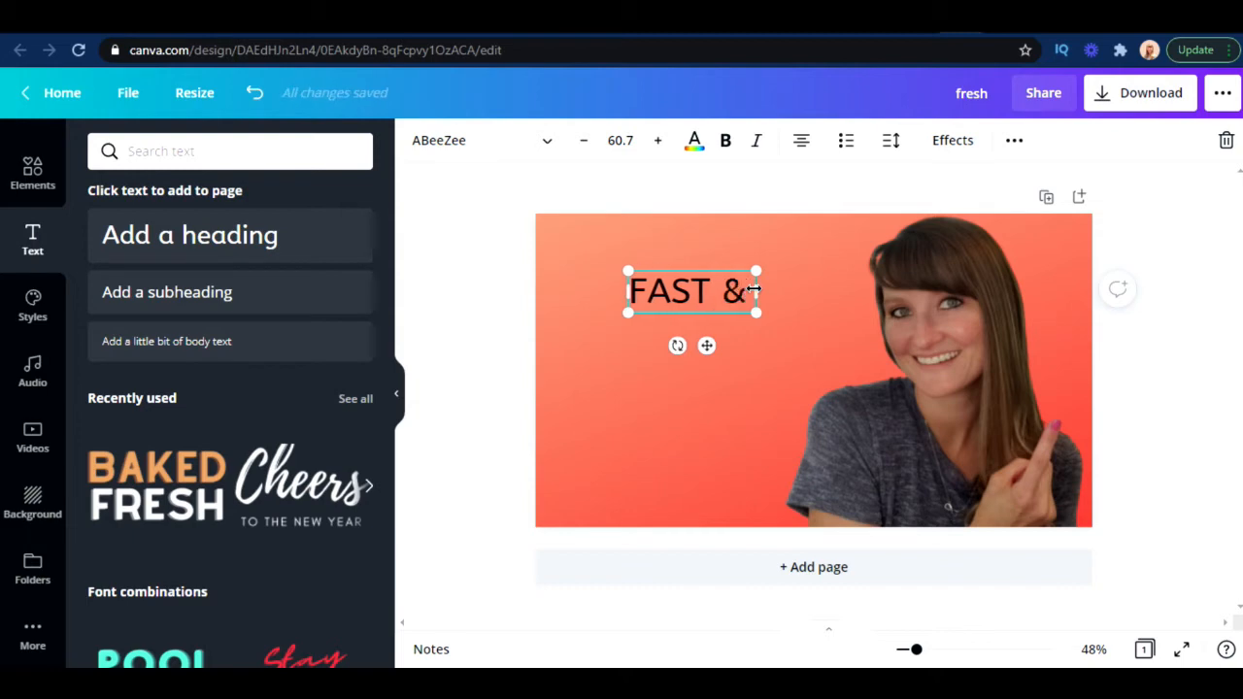
key(Return)
text(EAs)
key(BackSpace)
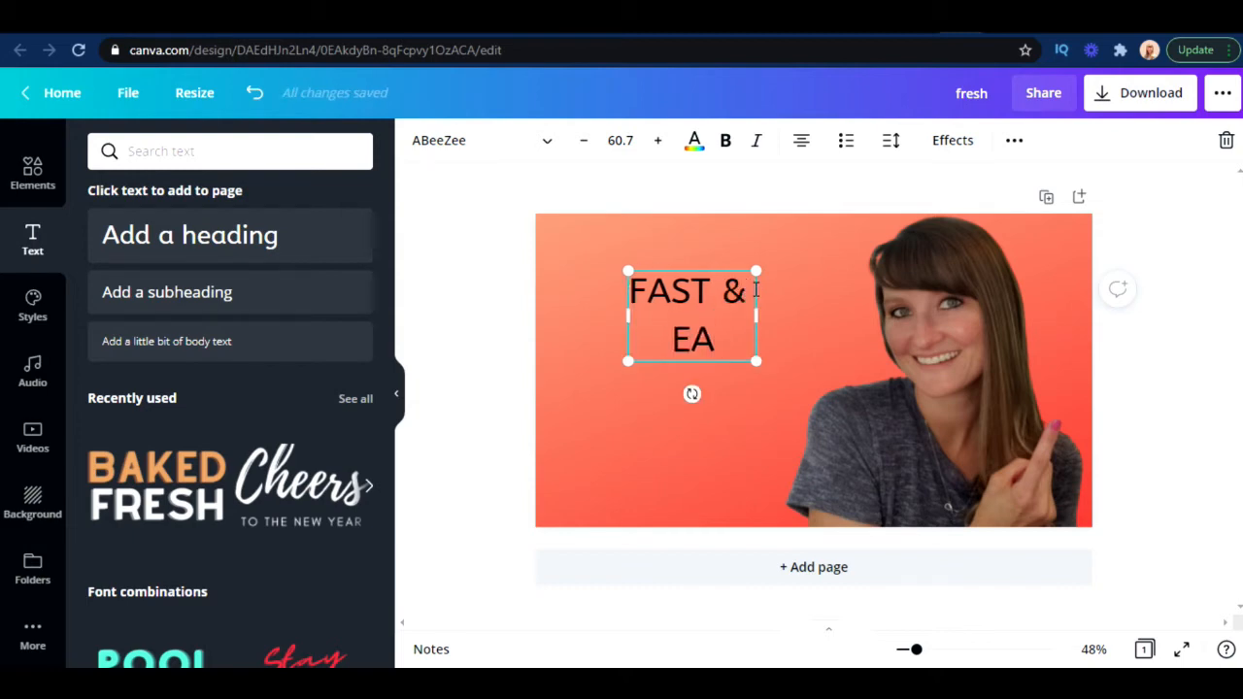
text(SY)
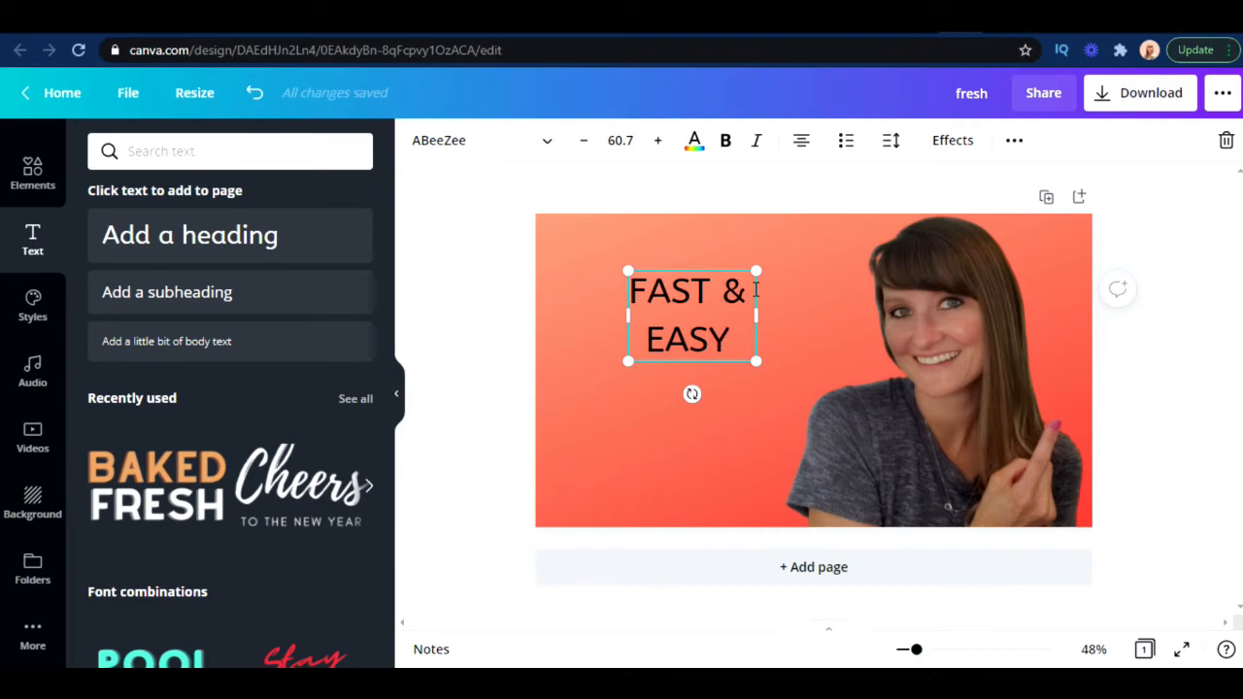
Enlarge the "FAST & EASY" heading to about size 110 and set its font to Archivo Black.
drag(756, 360, 829, 411)
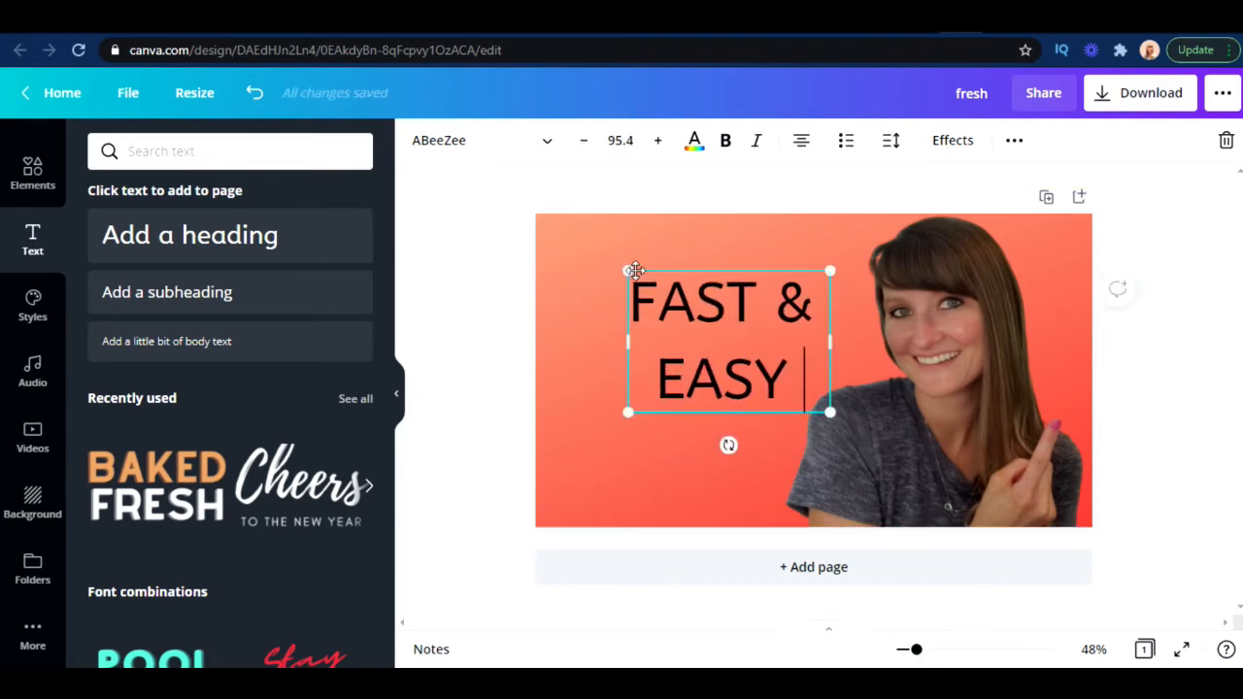
drag(627, 270, 595, 248)
drag(710, 286, 531, 199)
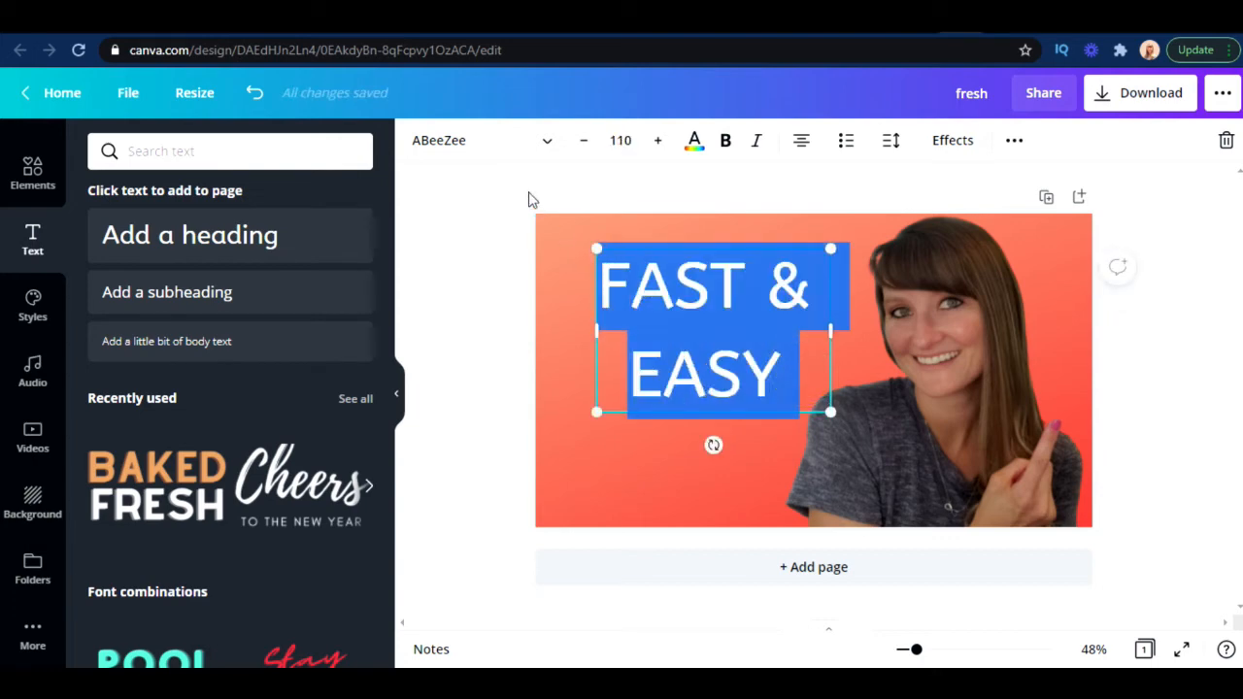
click(548, 142)
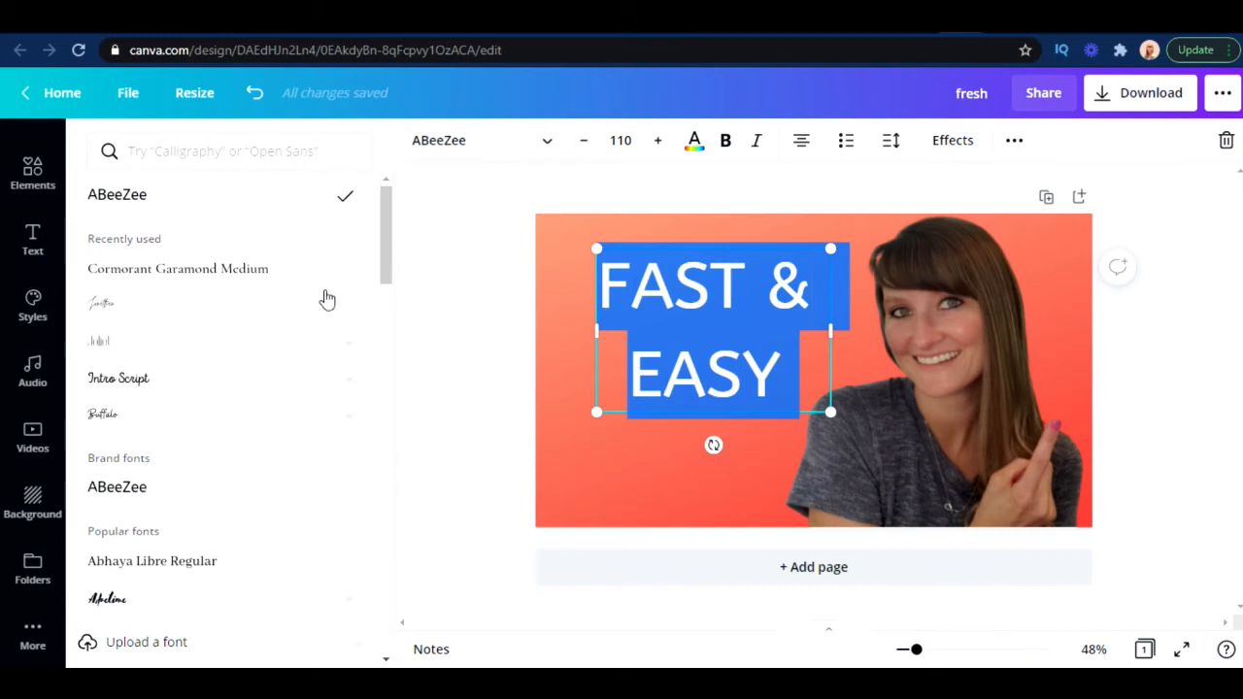
scroll(282, 317, down, 5)
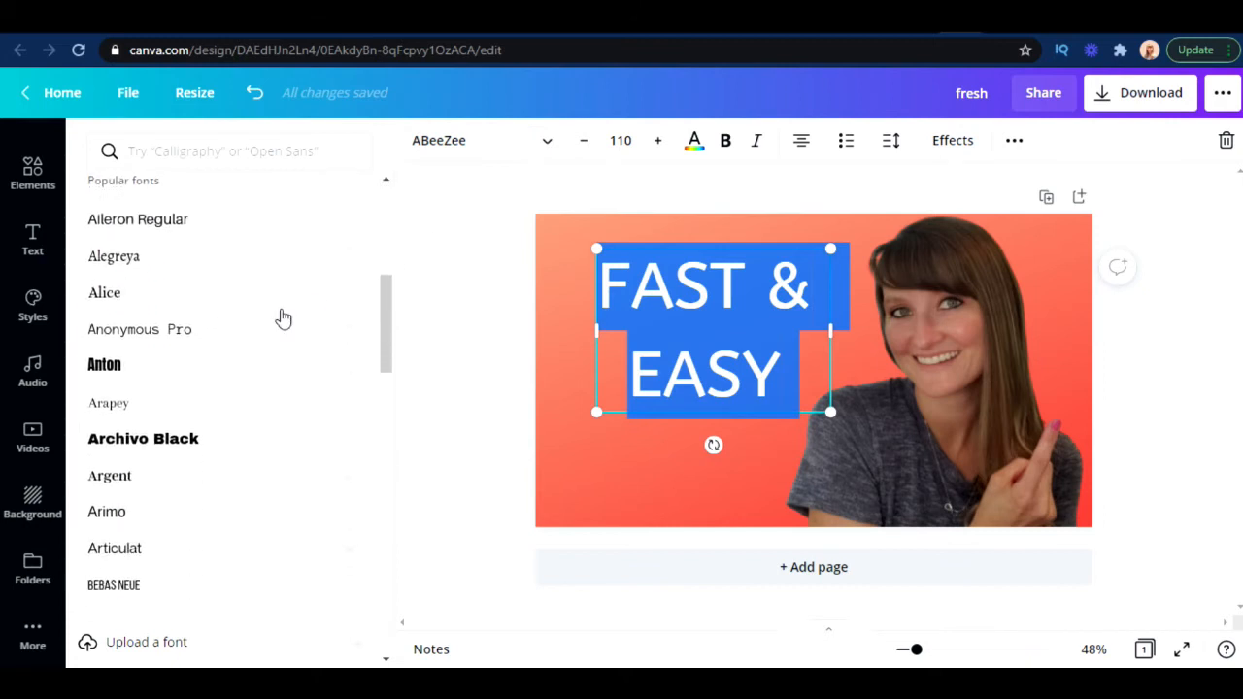
click(230, 437)
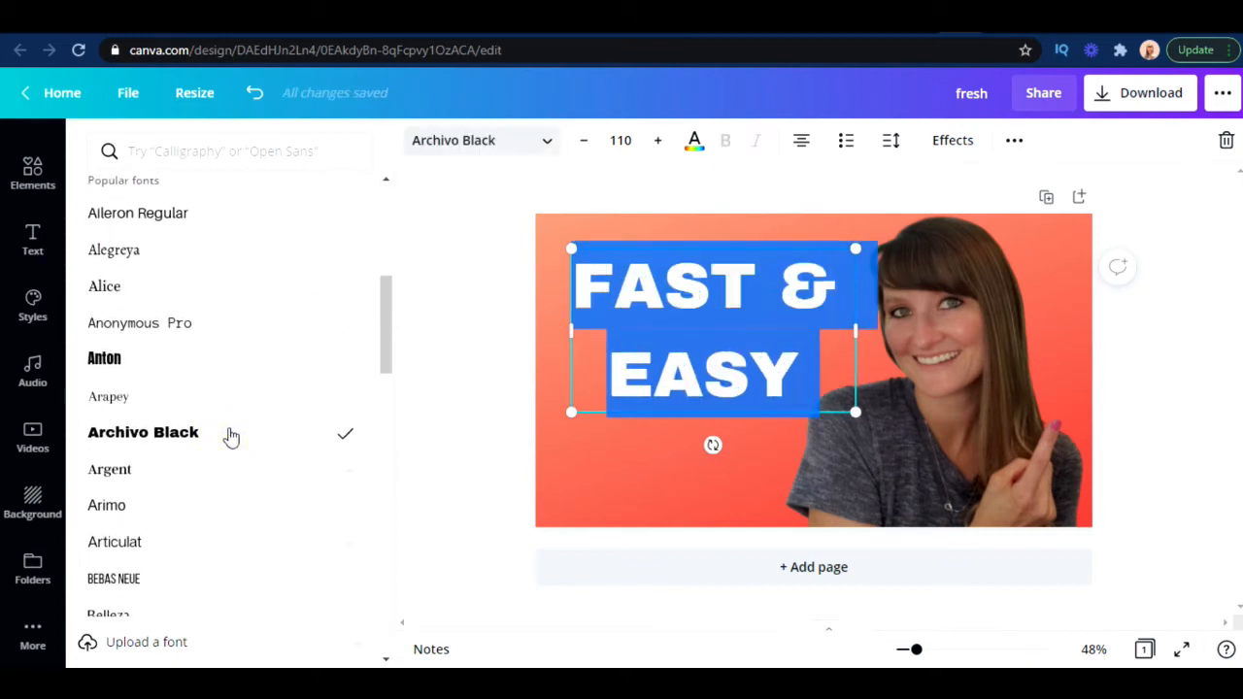
Try the Bukhari Script font on the heading and switch it back to Archivo Black.
scroll(211, 372, down, 3)
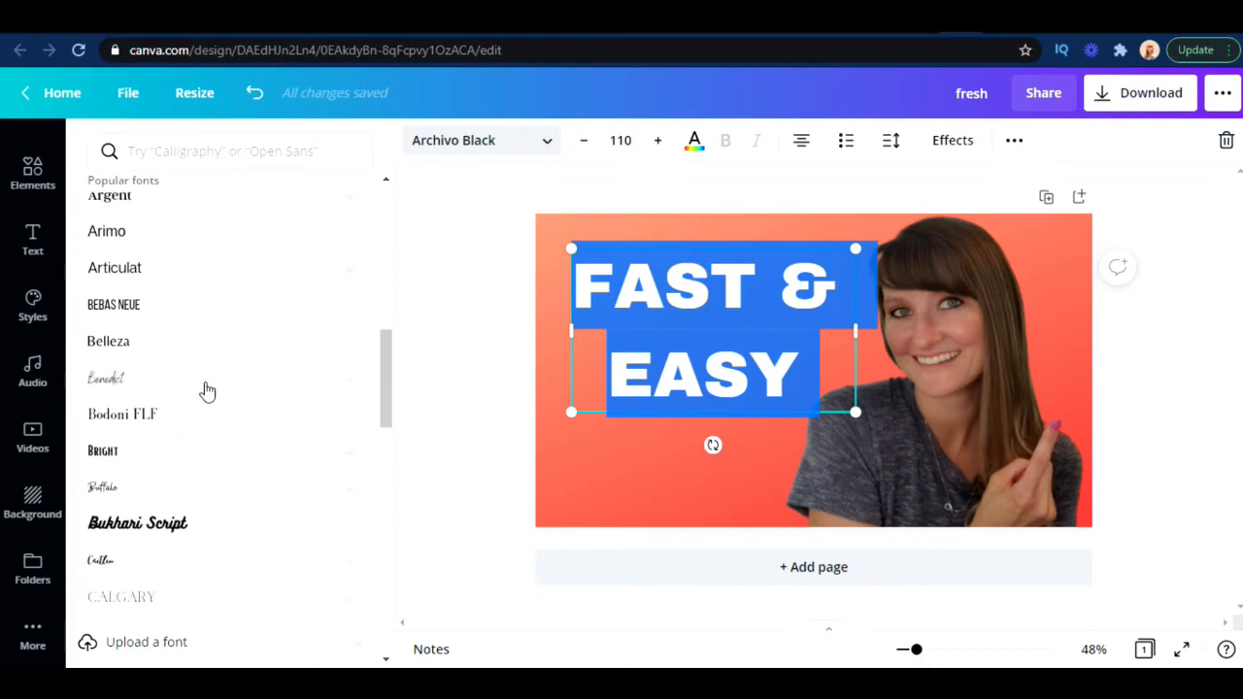
click(213, 535)
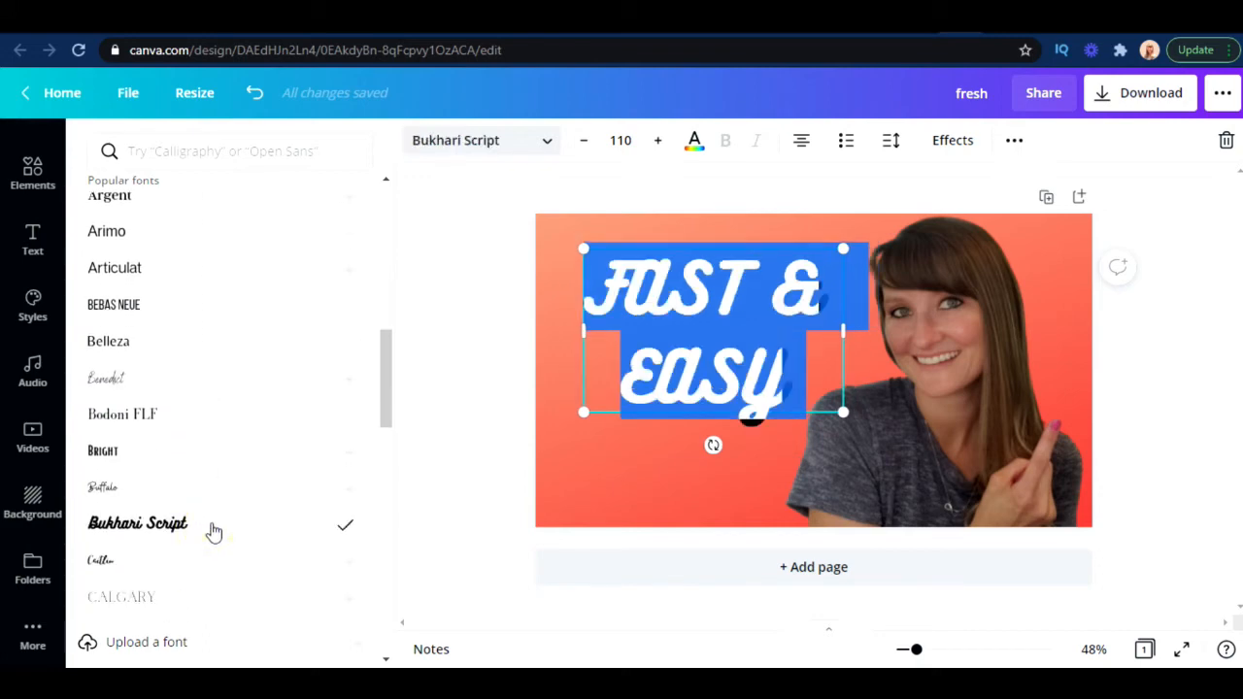
scroll(180, 408, down, 4)
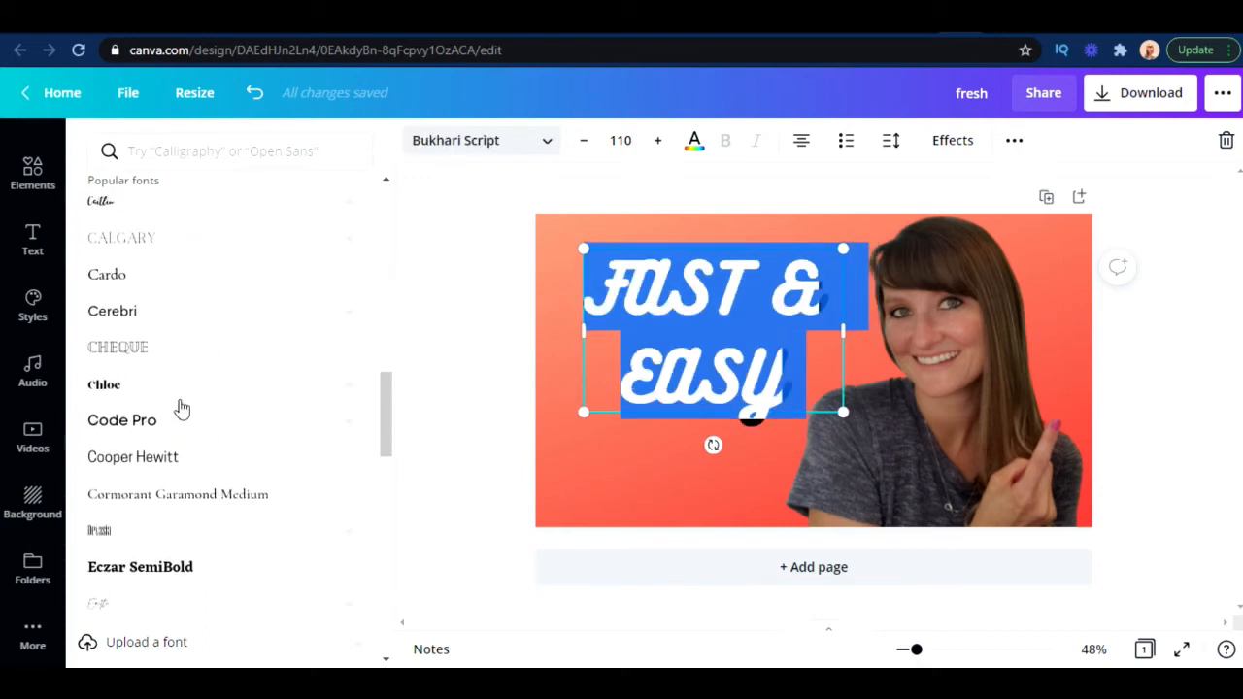
scroll(179, 407, up, 8)
click(204, 527)
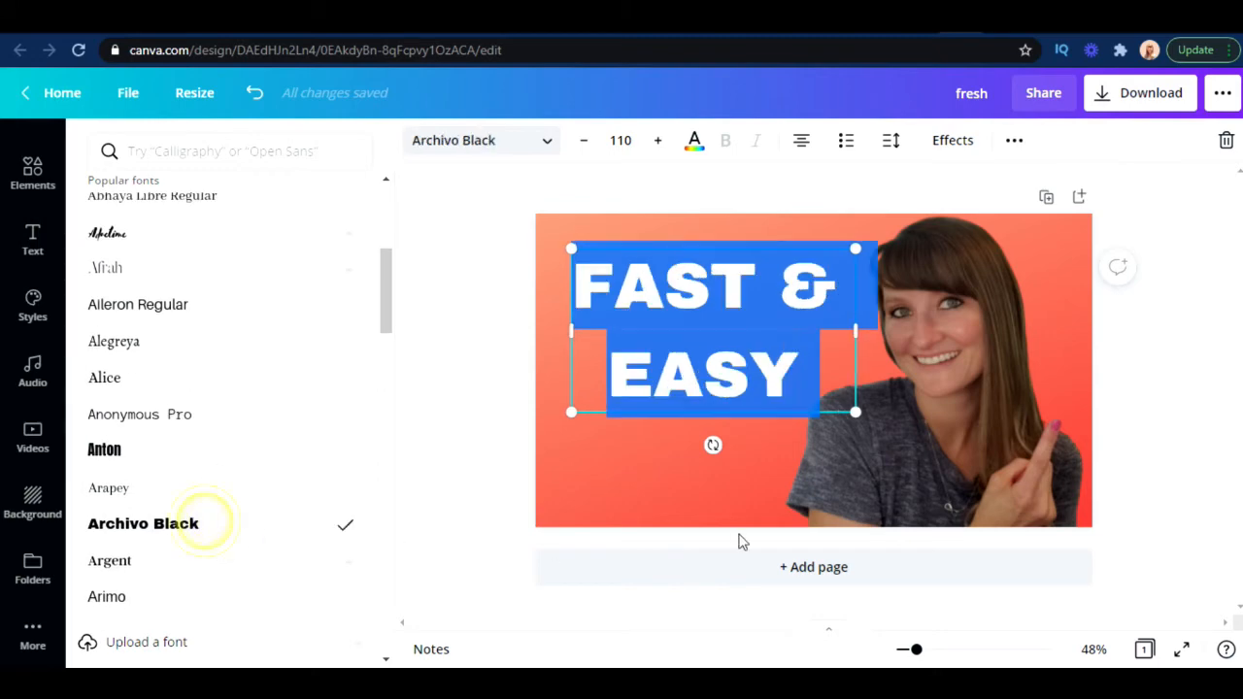
Move the "FAST & EASY" heading up into the thumbnail's upper left corner, clear of the woman's face.
click(453, 398)
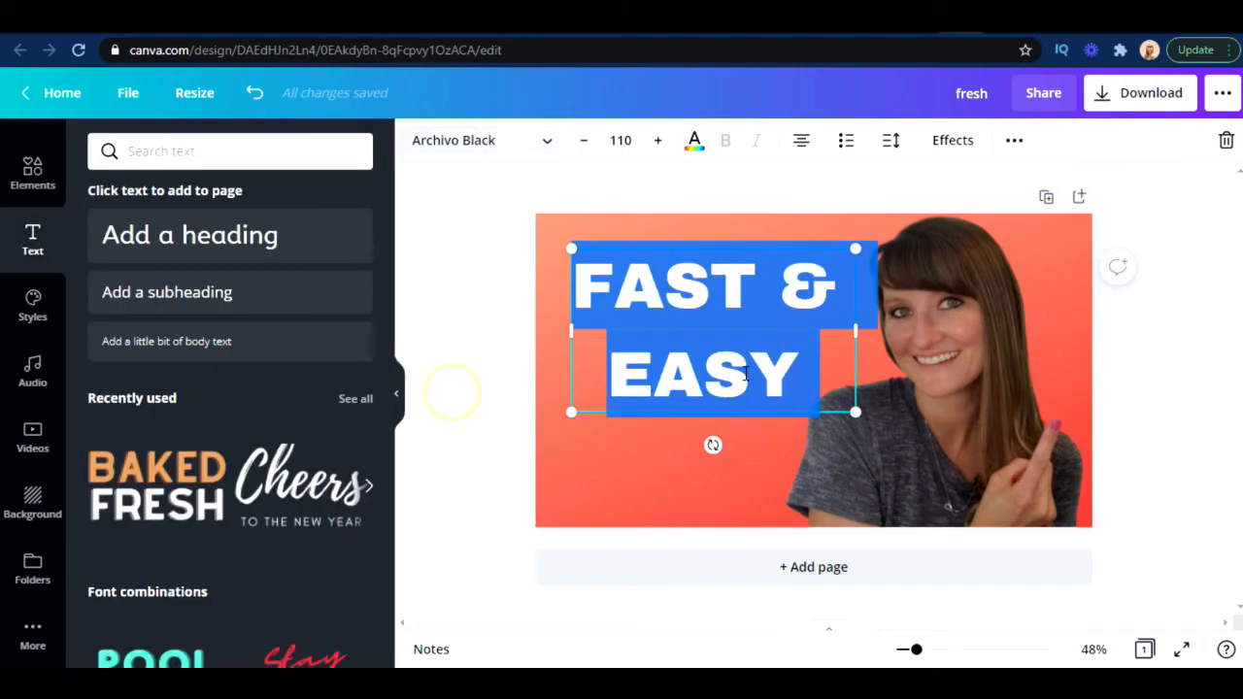
click(714, 251)
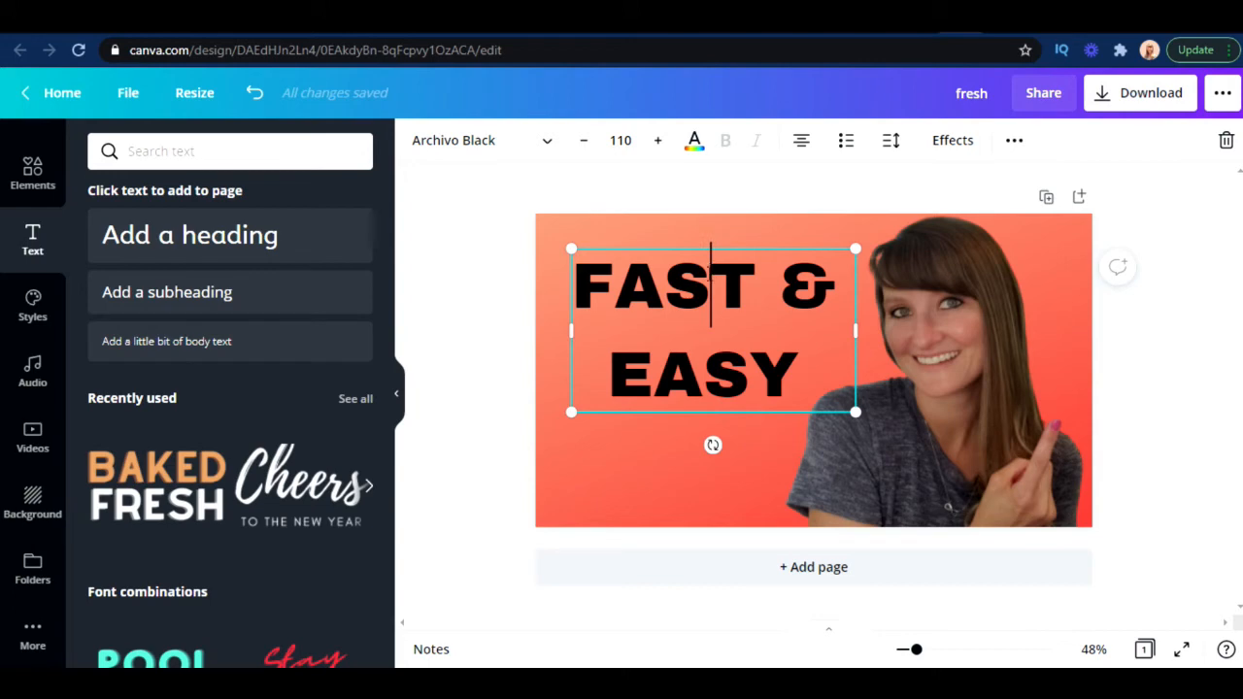
click(674, 215)
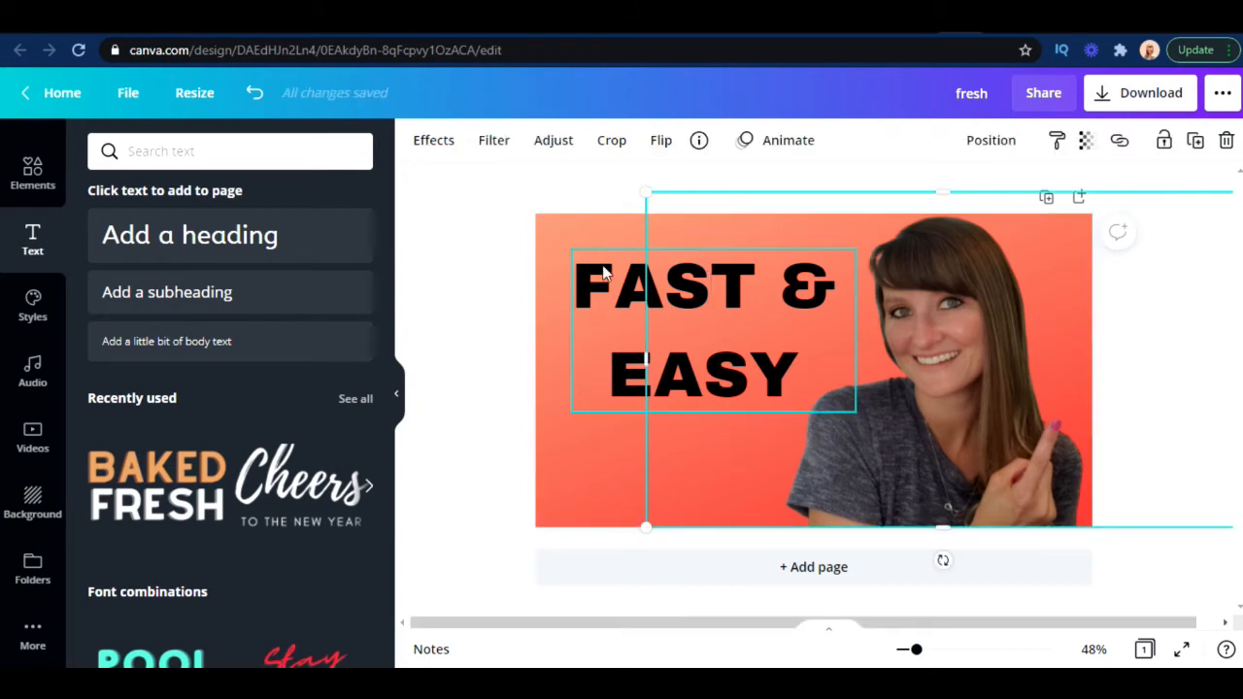
drag(602, 263, 586, 238)
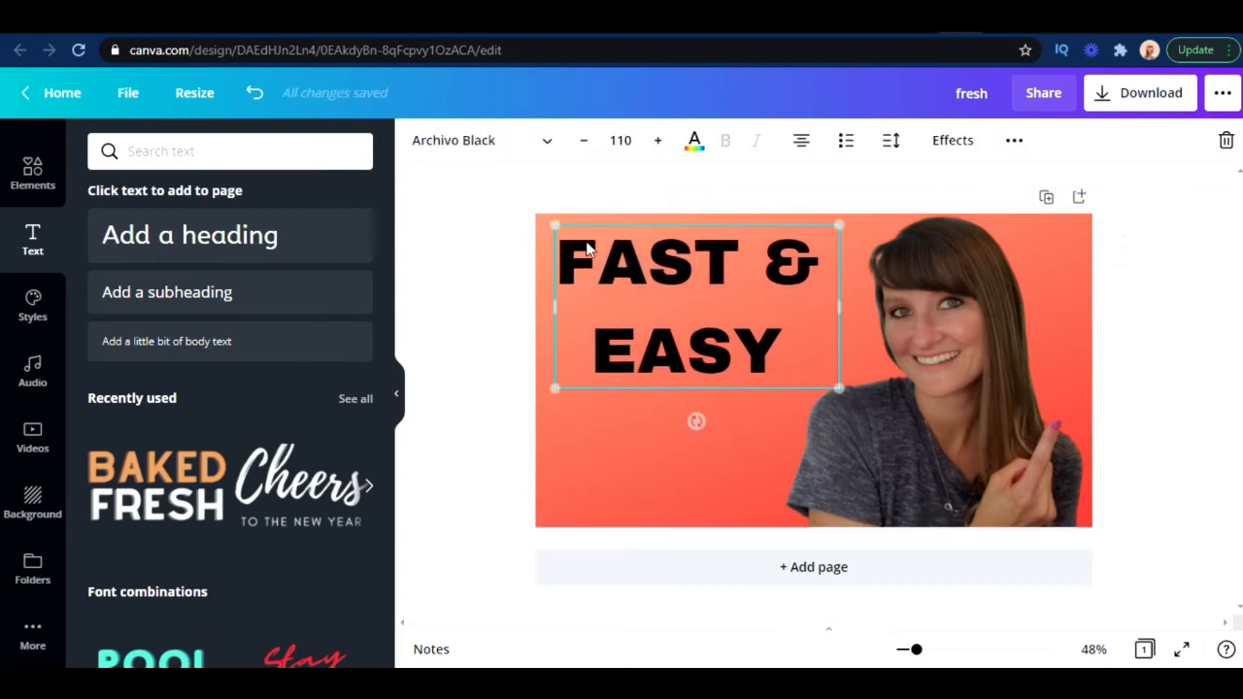
click(448, 434)
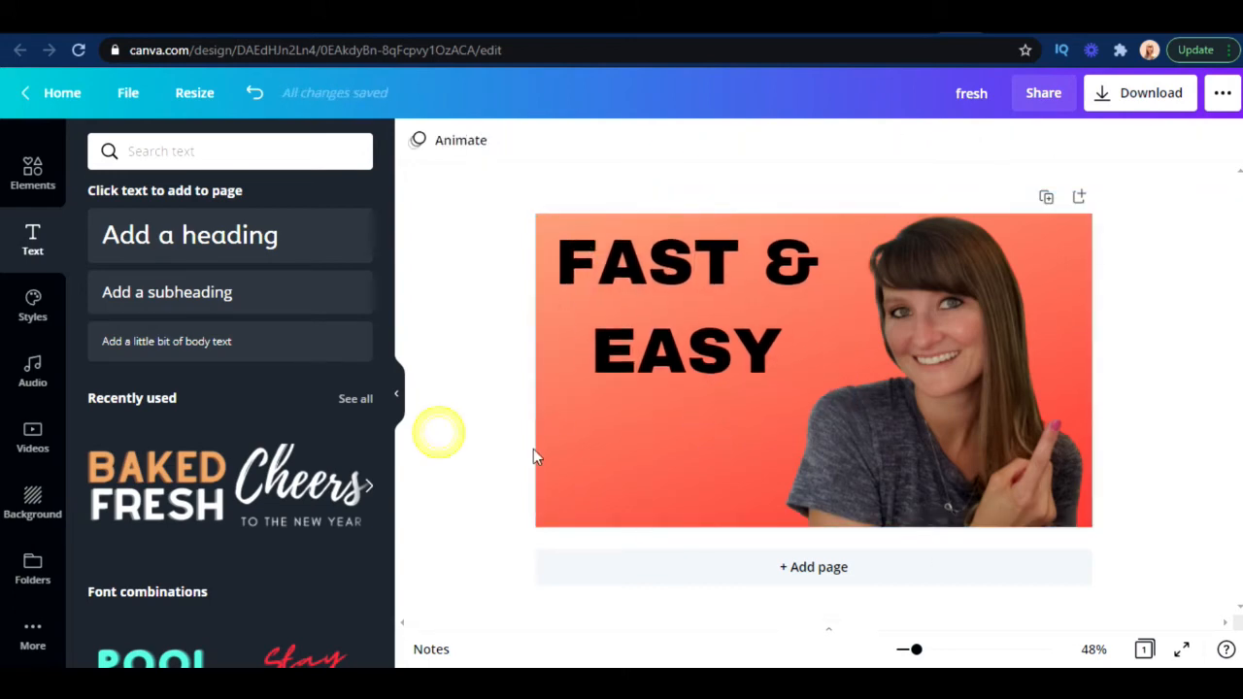
Add a subheading reading "THUMBNAIL" below the heading, enlarged to about size 46.9.
click(603, 462)
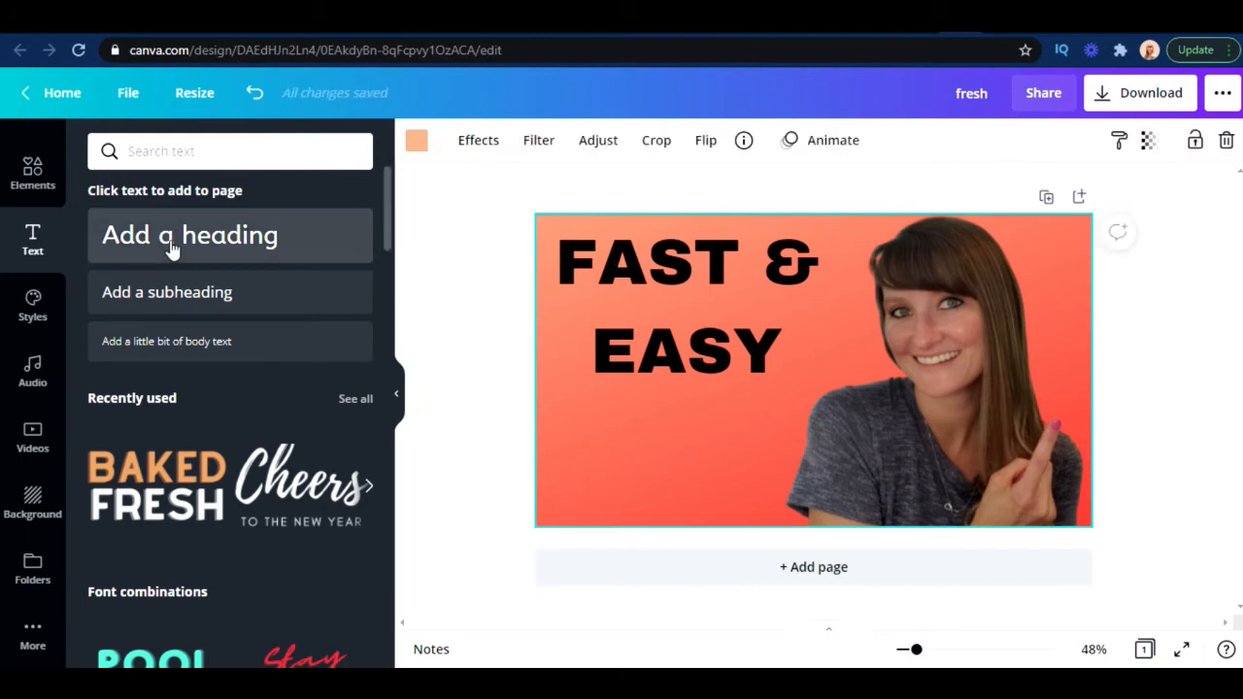
click(191, 295)
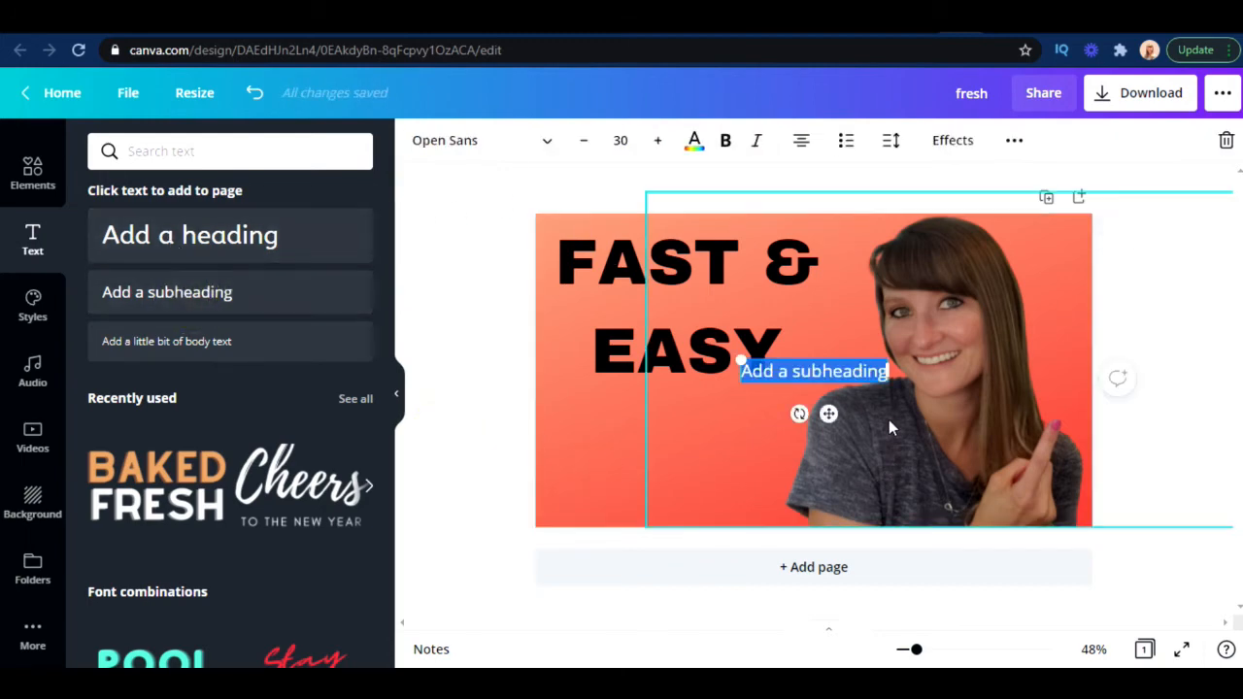
drag(820, 418, 669, 460)
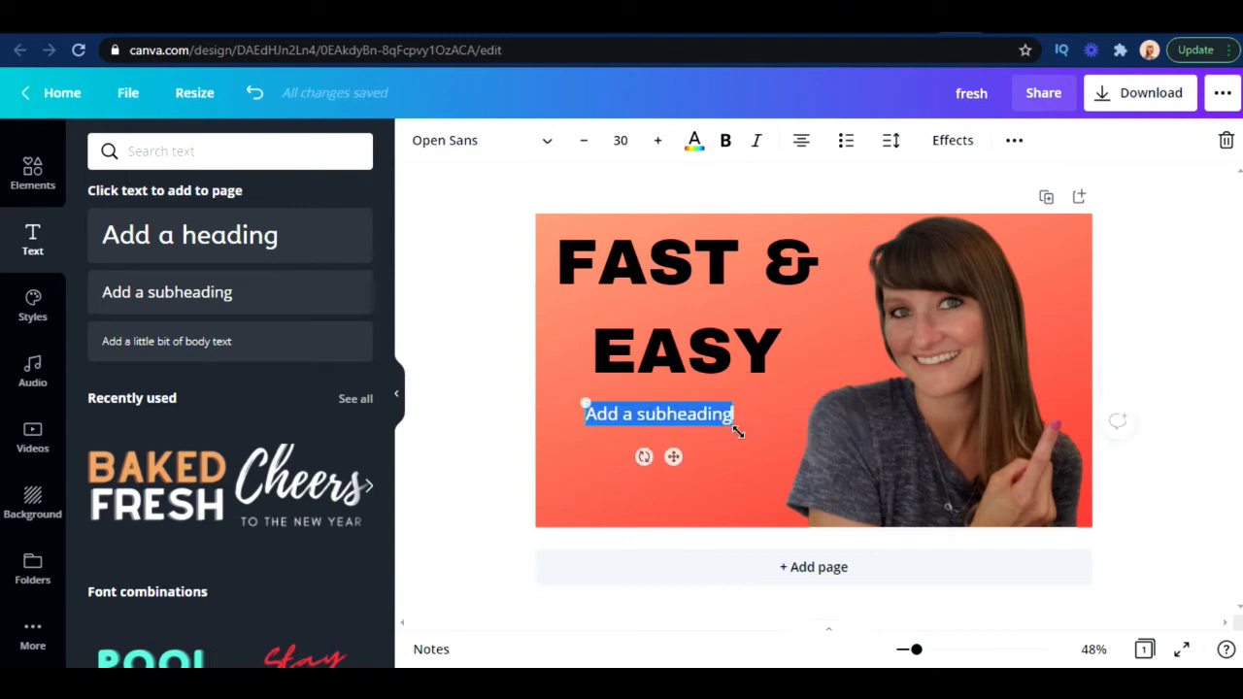
drag(723, 415, 808, 451)
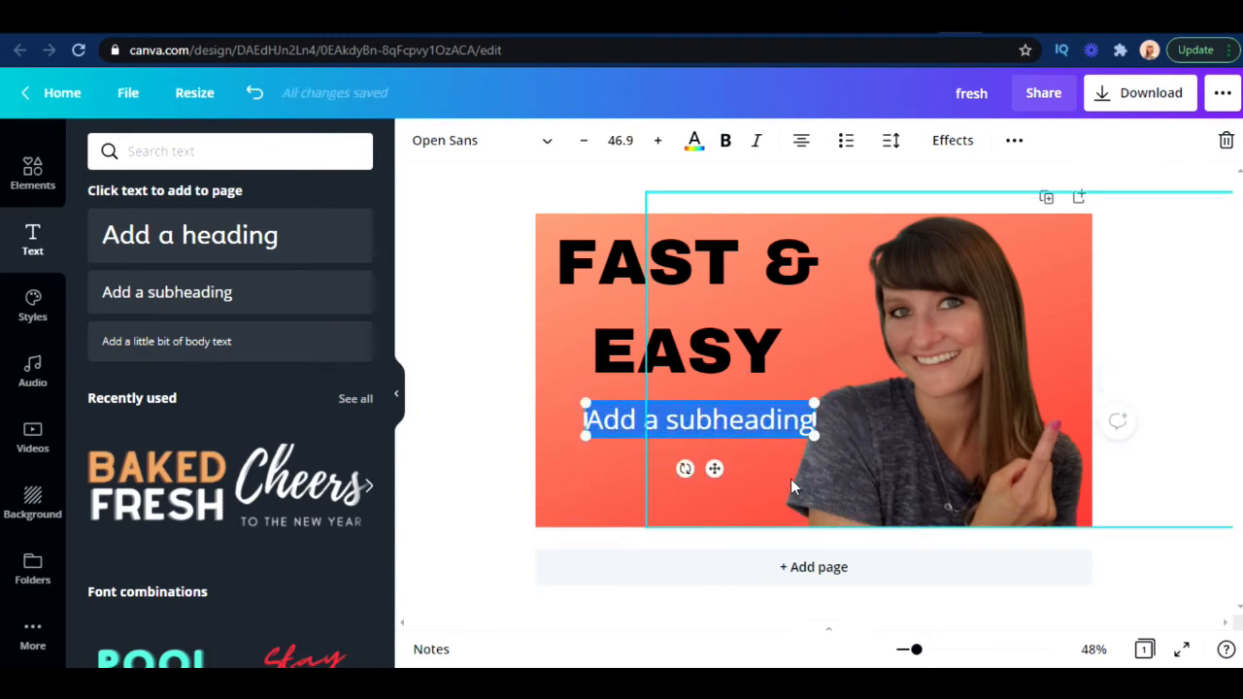
text(THU)
text(M)
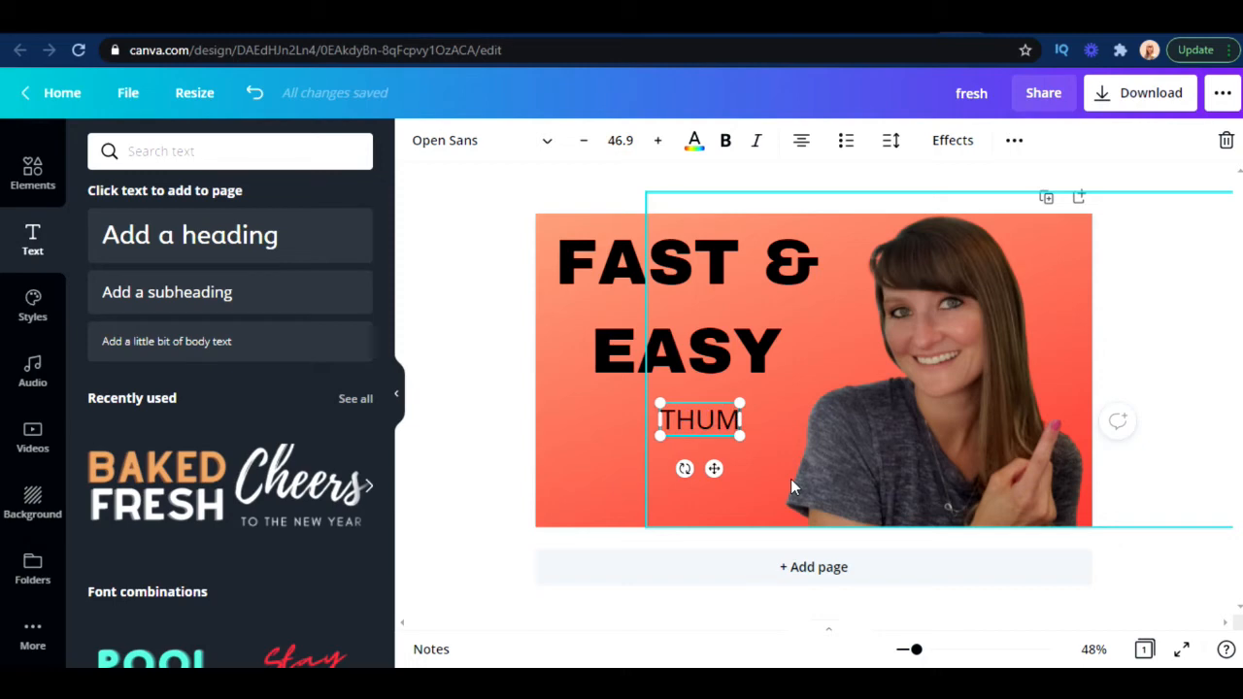
text(BNAIL)
Enlarge the "THUMBNAIL" subheading to about size 59.6 and move it beneath the word "EASY".
drag(784, 445, 827, 450)
drag(734, 477, 679, 488)
click(479, 433)
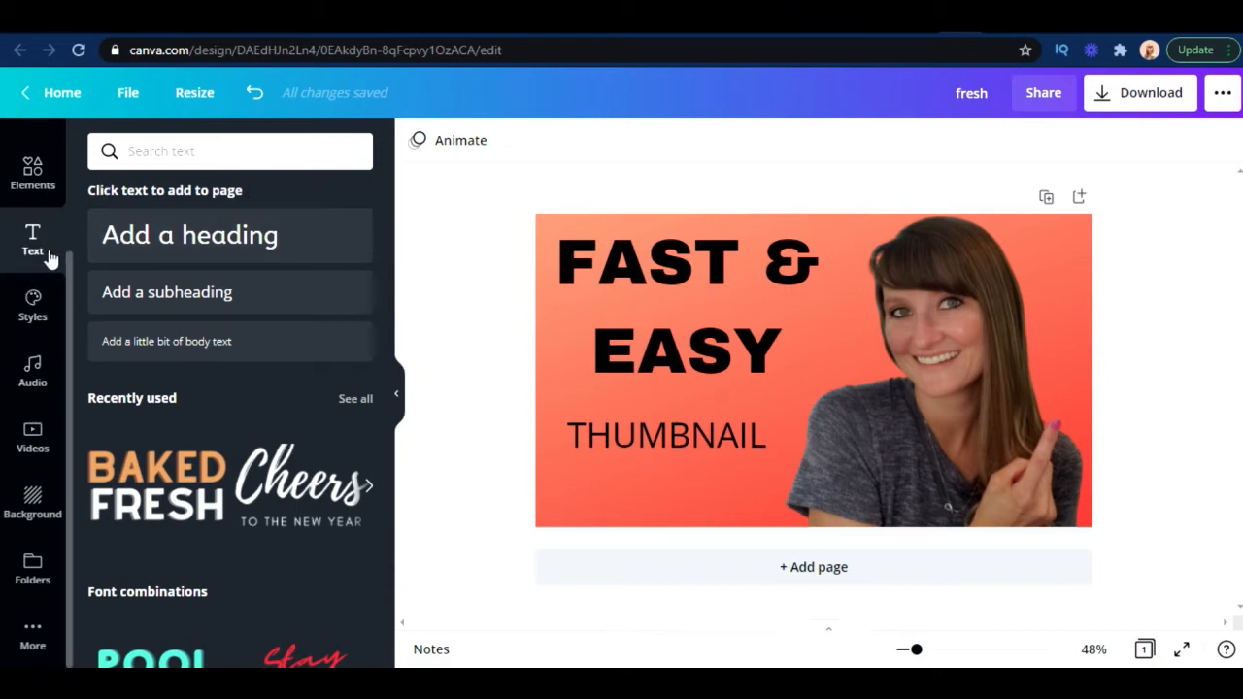
Search the elements for "youtube" and place the red play-button logo, shrunk, in the thumbnail's lower left corner.
click(32, 167)
click(190, 137)
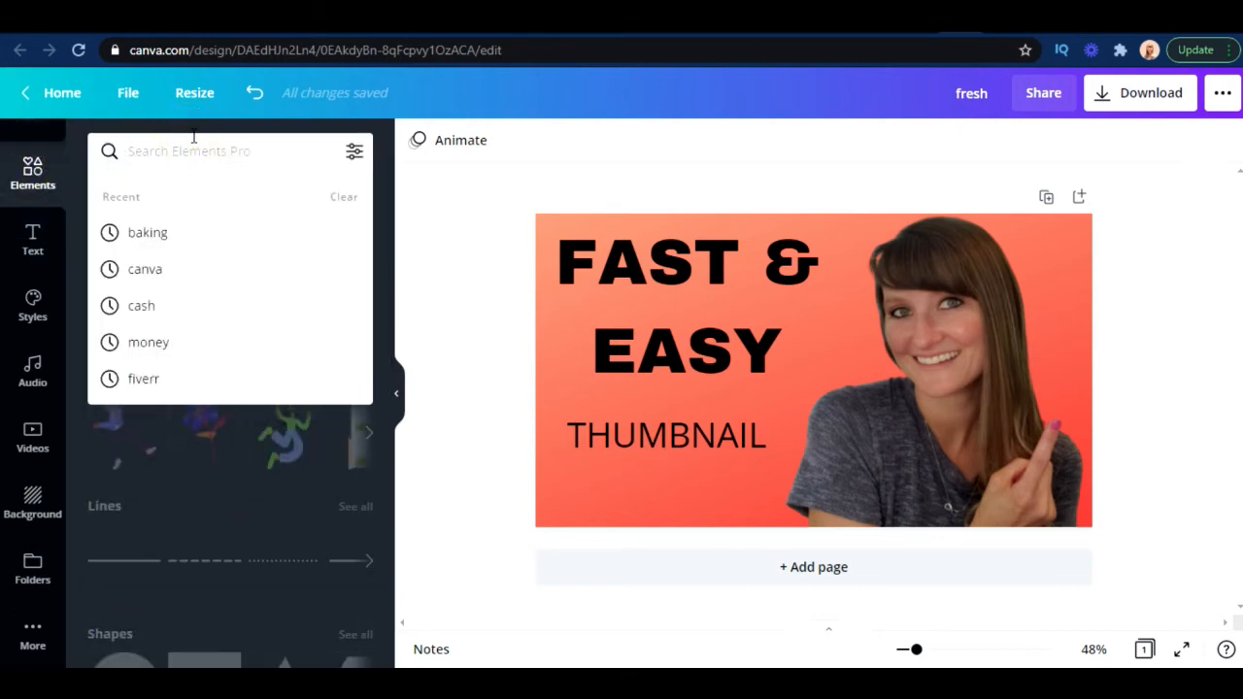
text(youtube)
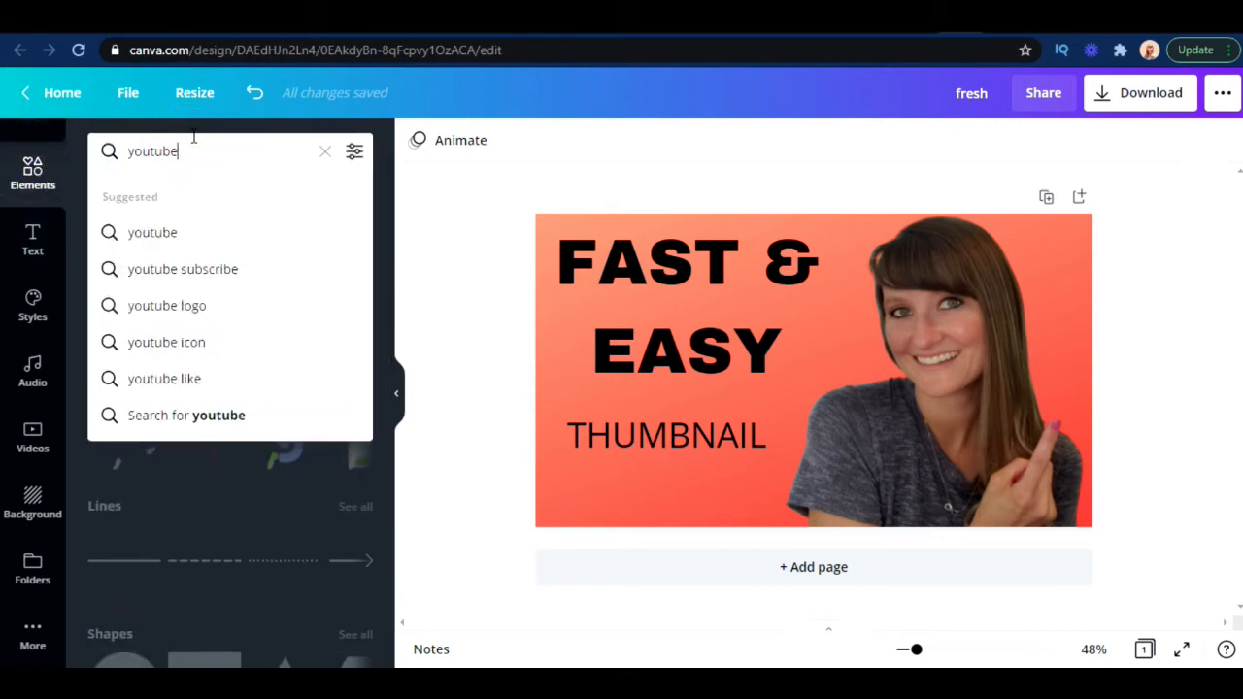
key(Return)
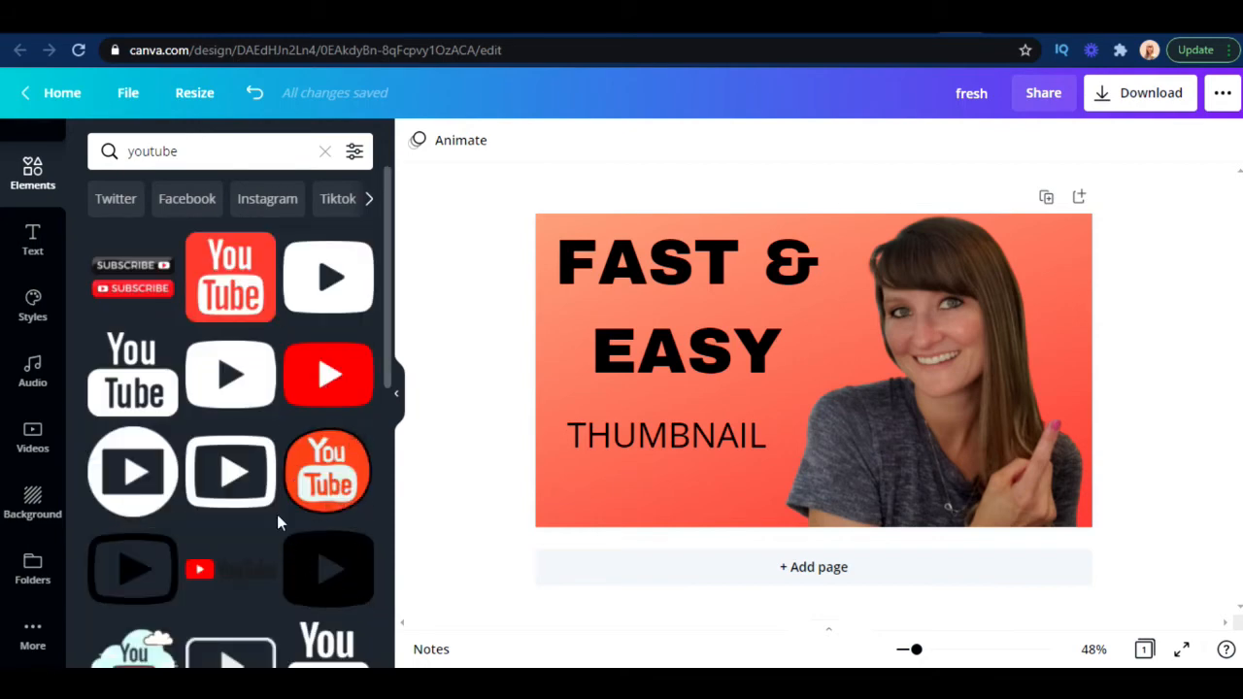
drag(383, 355, 384, 410)
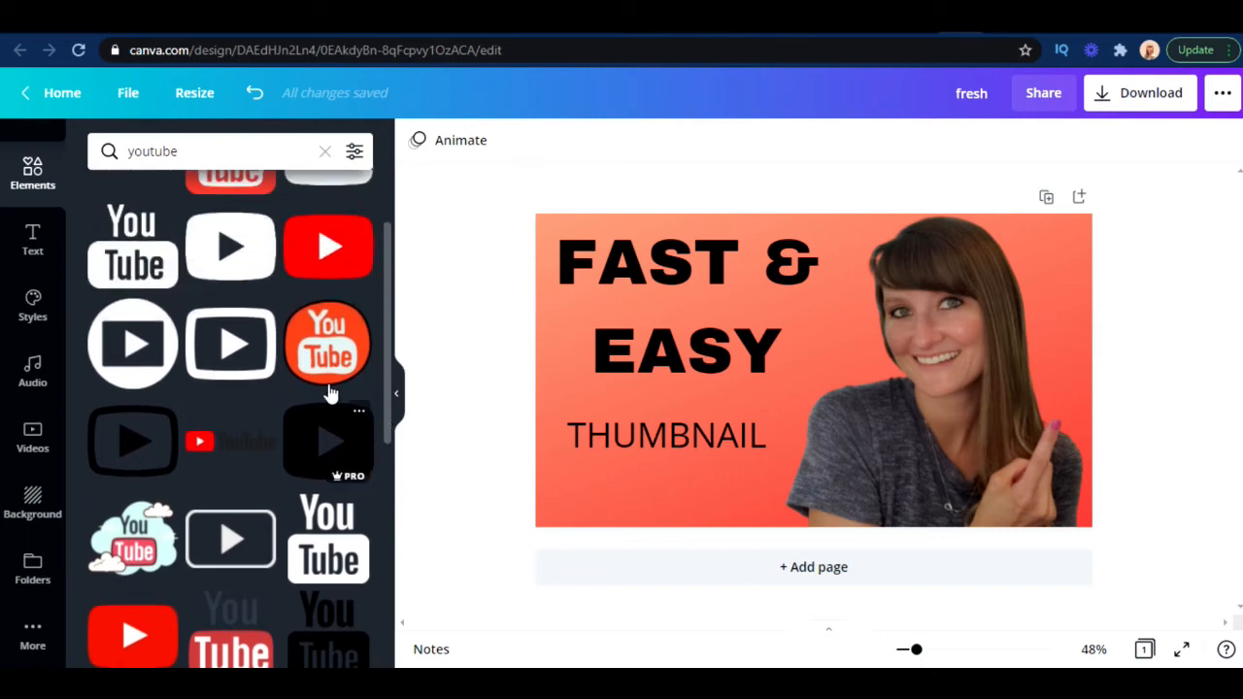
click(322, 252)
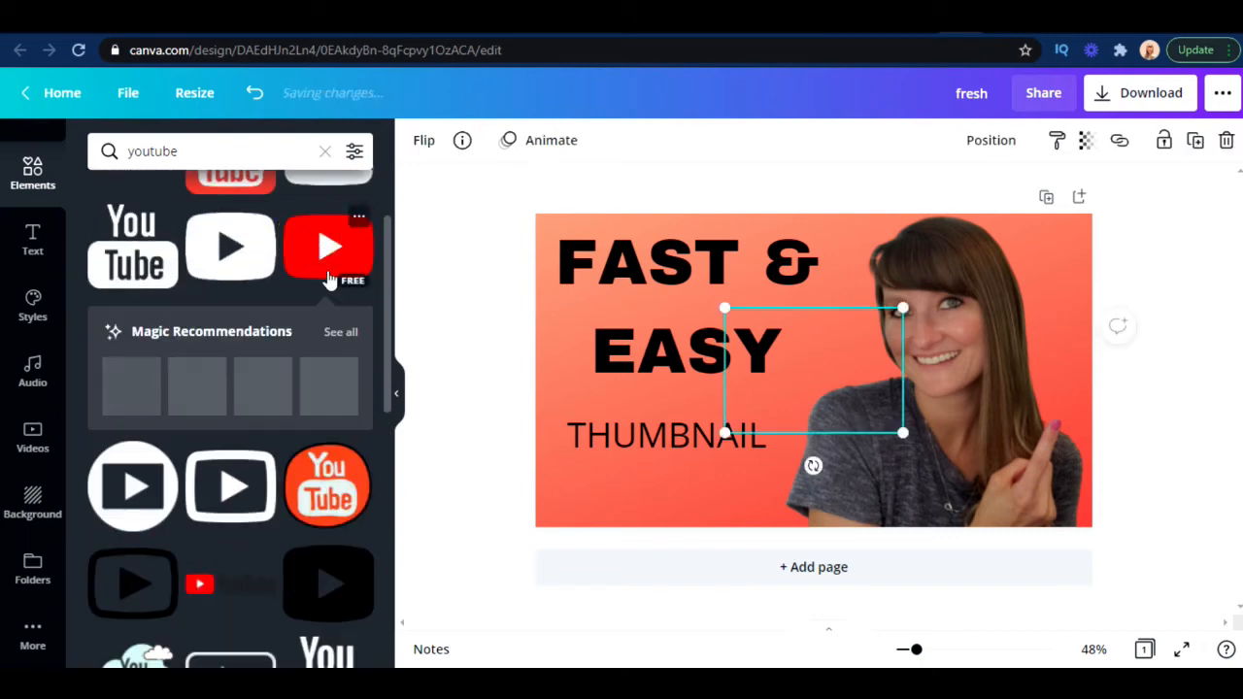
drag(902, 433, 839, 389)
drag(813, 327, 627, 442)
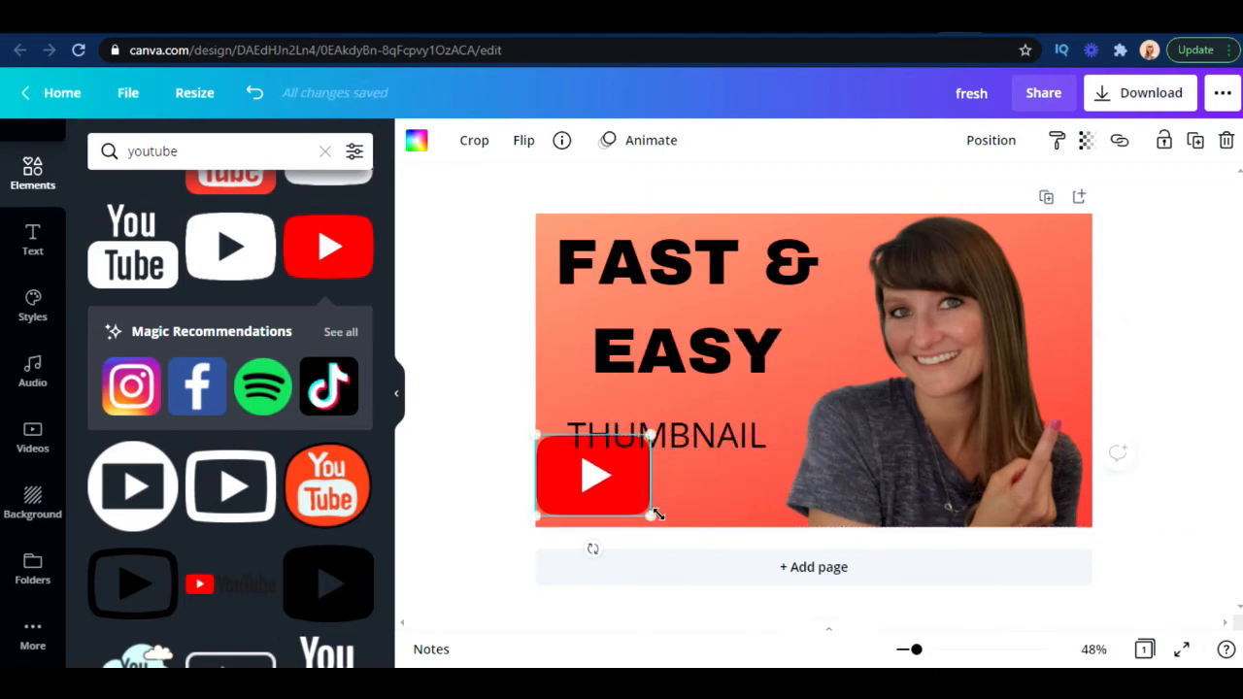
Tilt the red play-button logo and the "THUMBNAIL" text counterclockwise, with the text sitting just above the logo.
drag(589, 547, 568, 541)
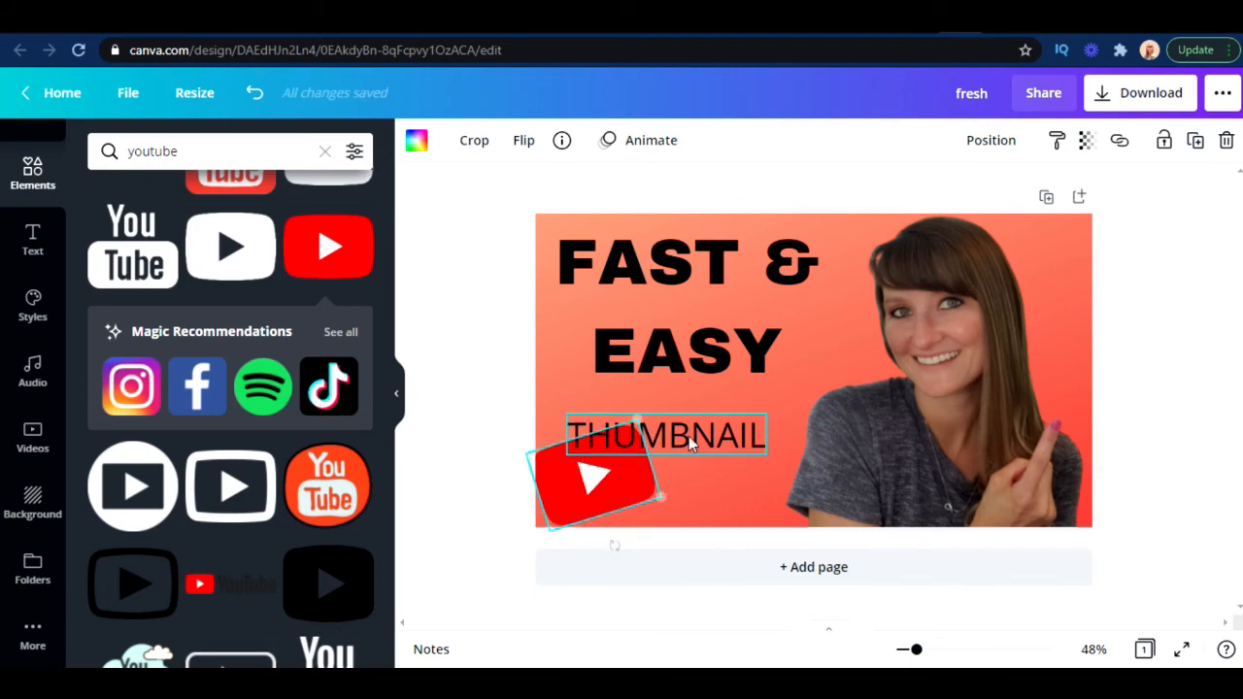
click(689, 437)
mouse_move(686, 483)
mouse_down()
mouse_move(674, 482)
mouse_move(688, 466)
mouse_move(714, 477)
mouse_move(675, 469)
mouse_up()
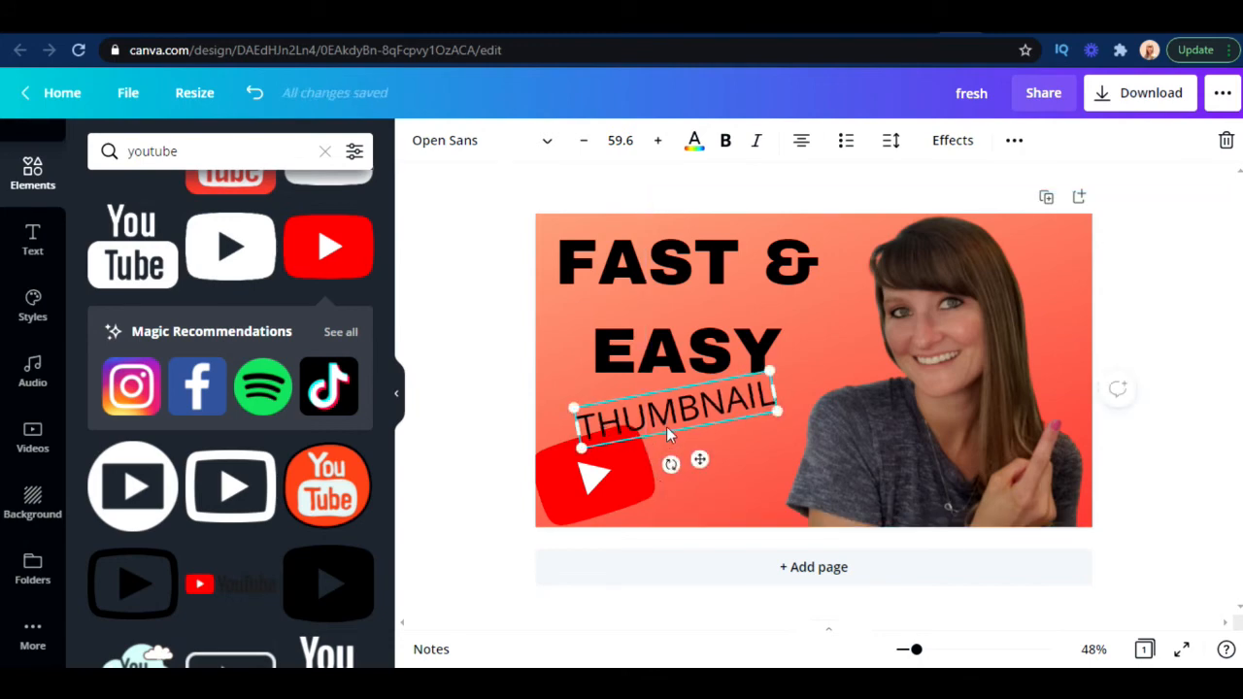
Add the recently used rectangle and enlarge it to cover the "FAST &" line of the heading.
click(491, 349)
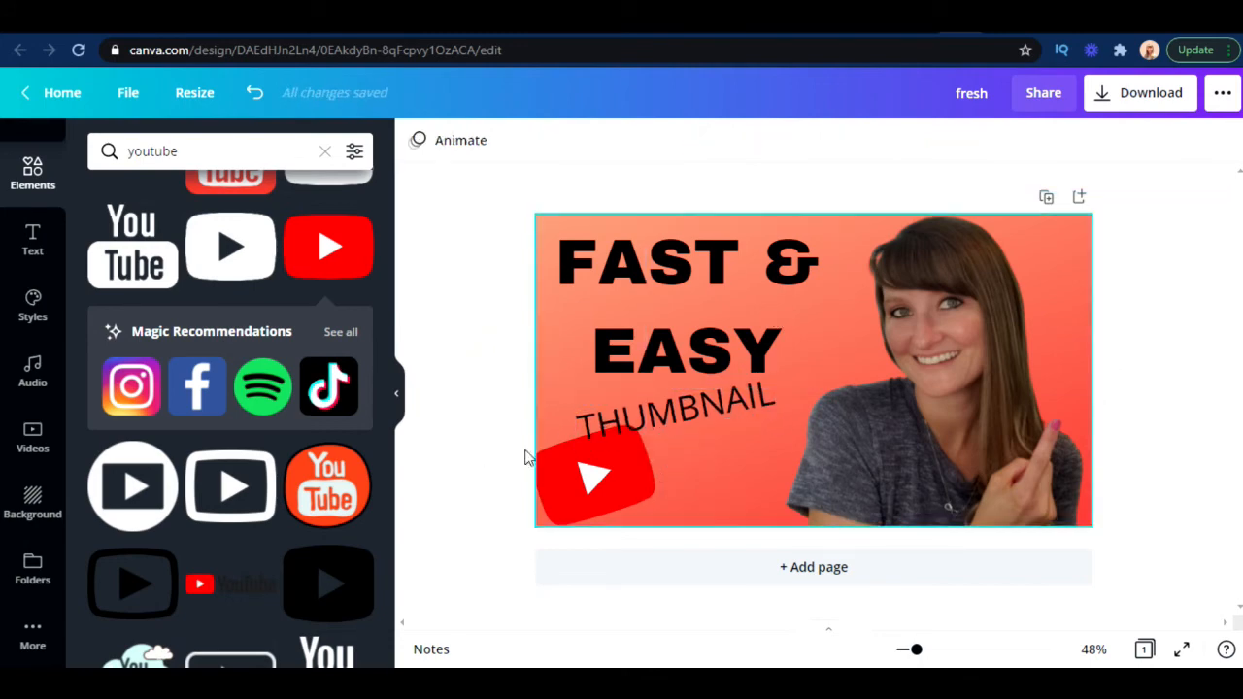
click(324, 152)
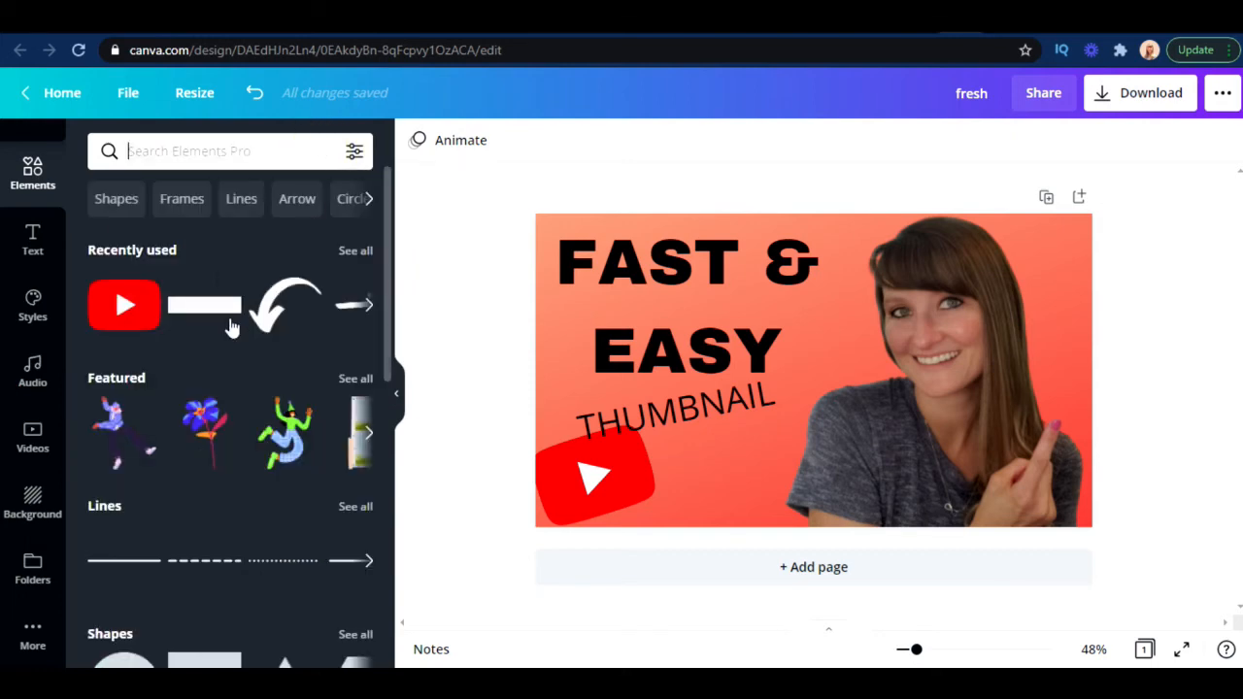
click(217, 324)
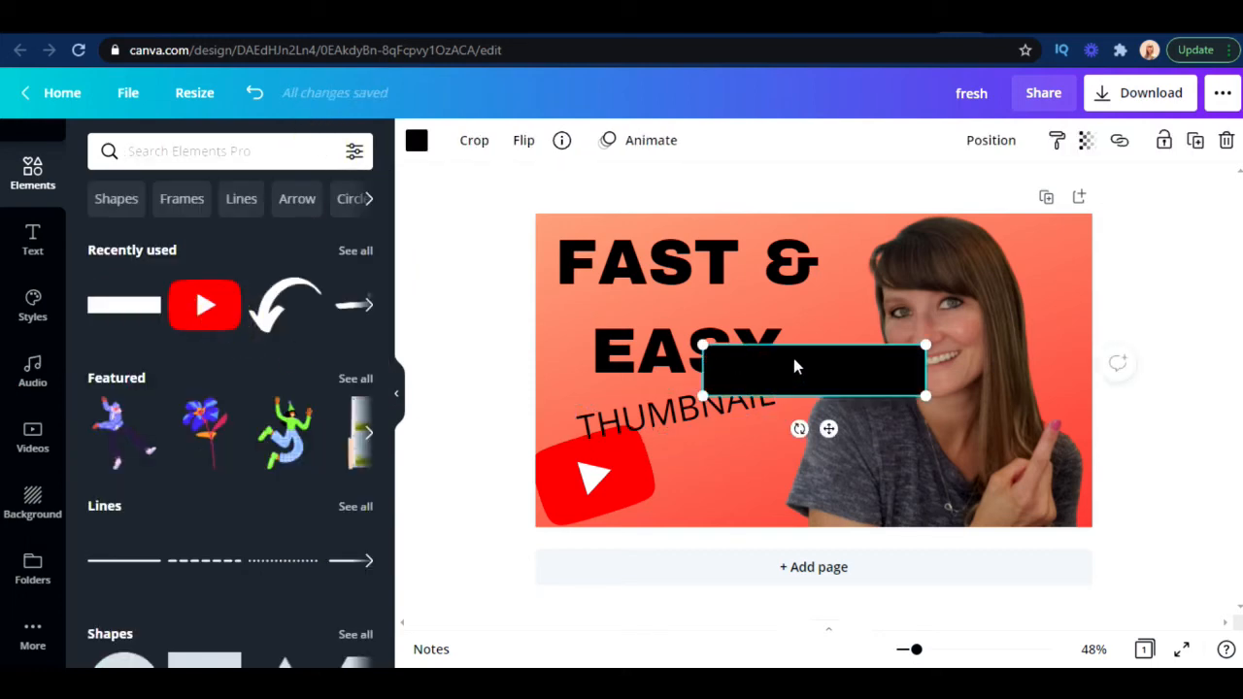
drag(830, 428, 681, 313)
drag(778, 282, 835, 303)
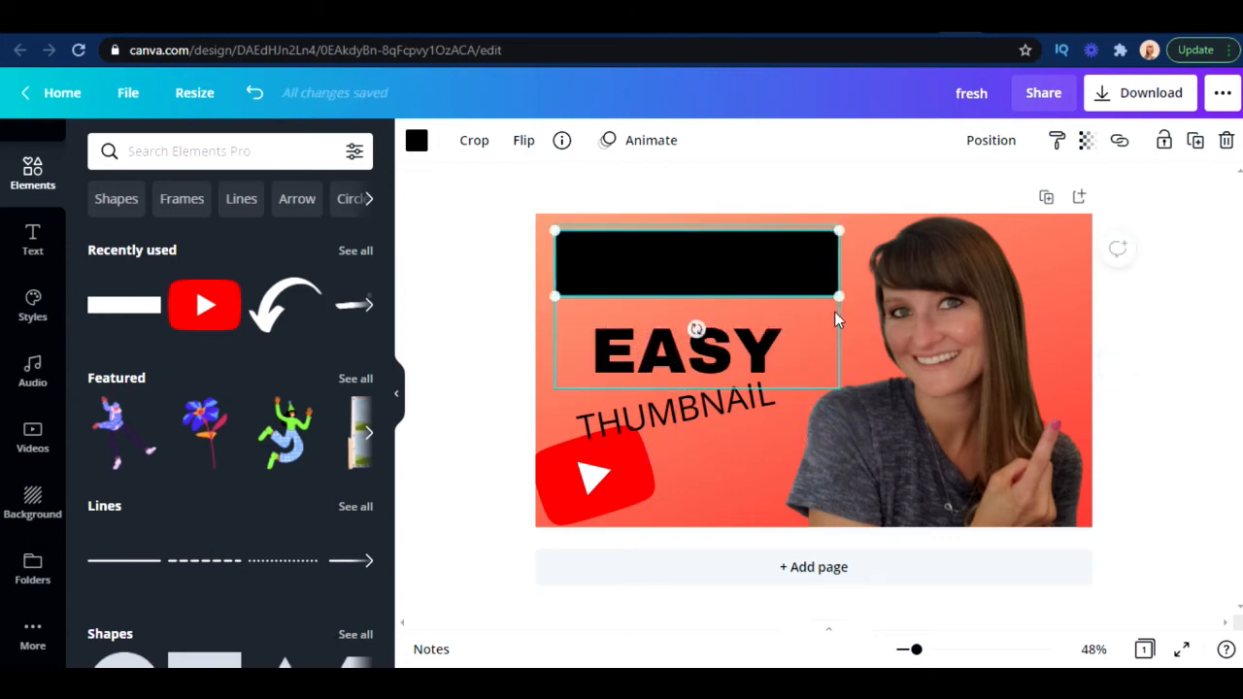
Fill the rectangle over "FAST &" with white and send it backward behind the heading text.
click(417, 139)
click(253, 235)
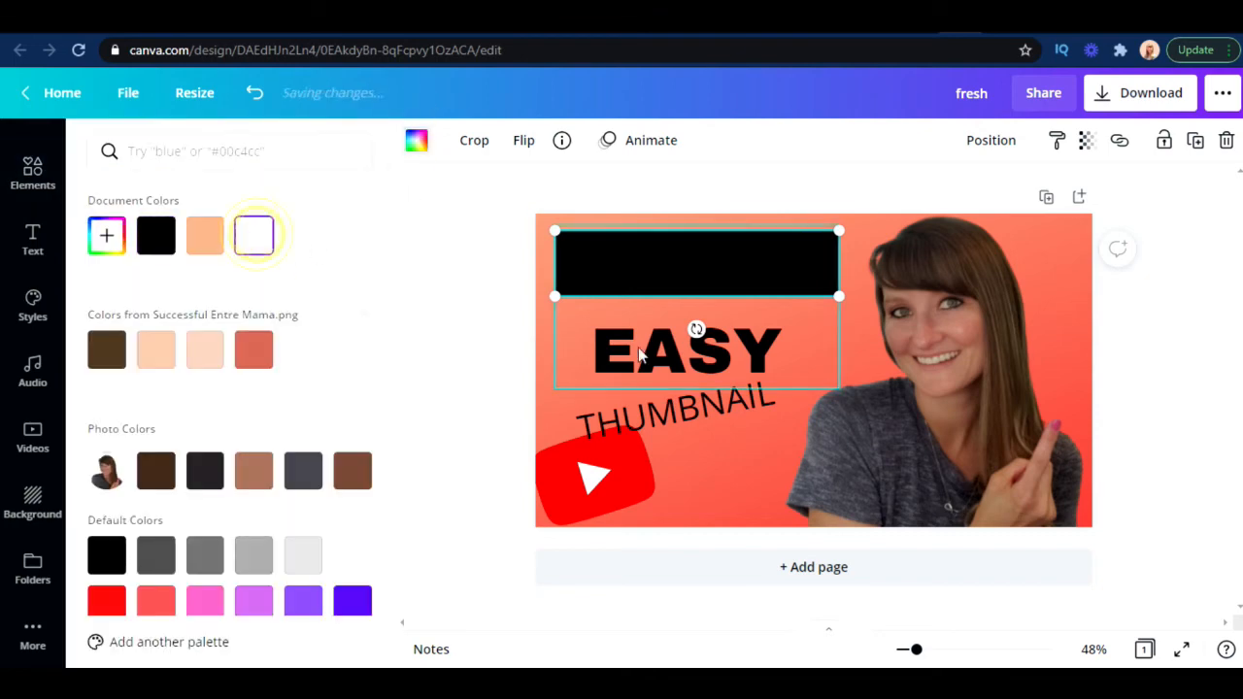
click(1005, 144)
click(937, 196)
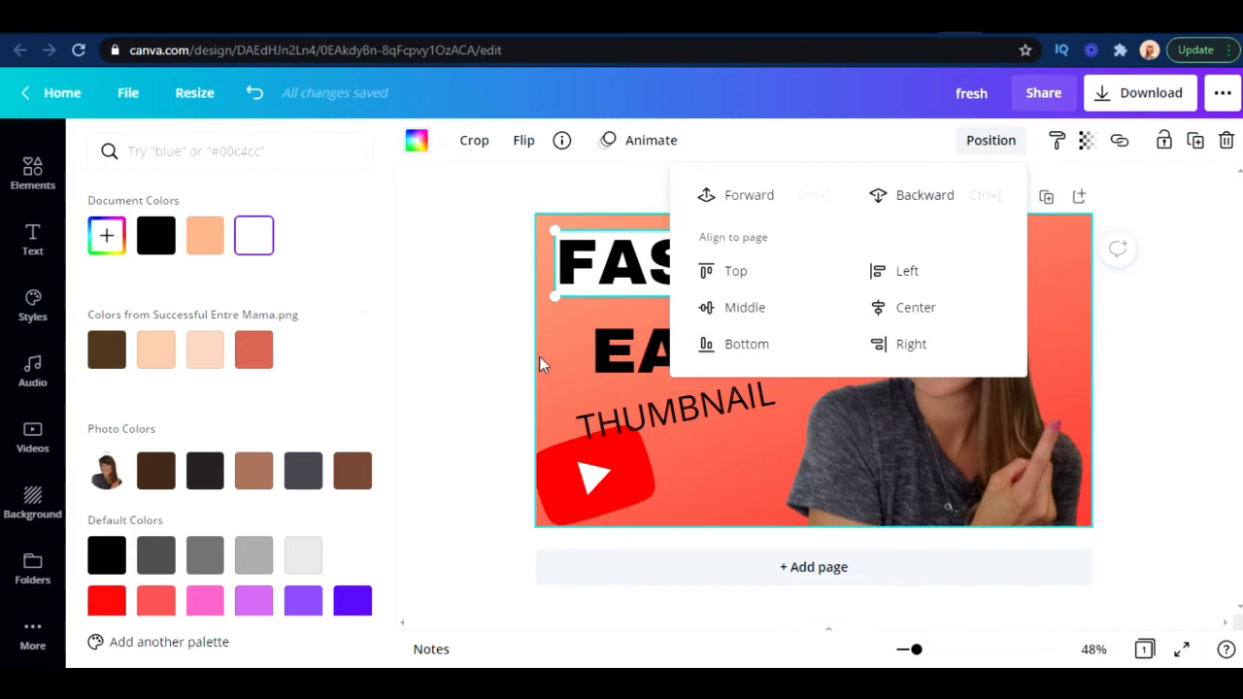
click(458, 328)
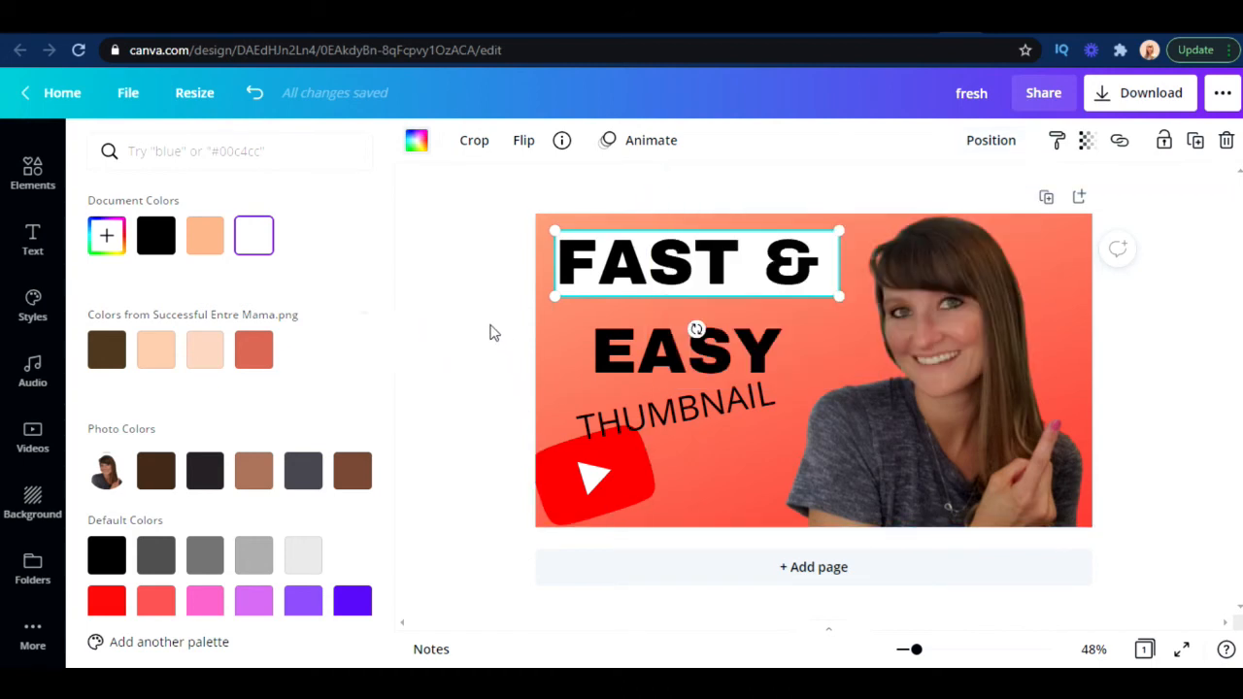
click(746, 250)
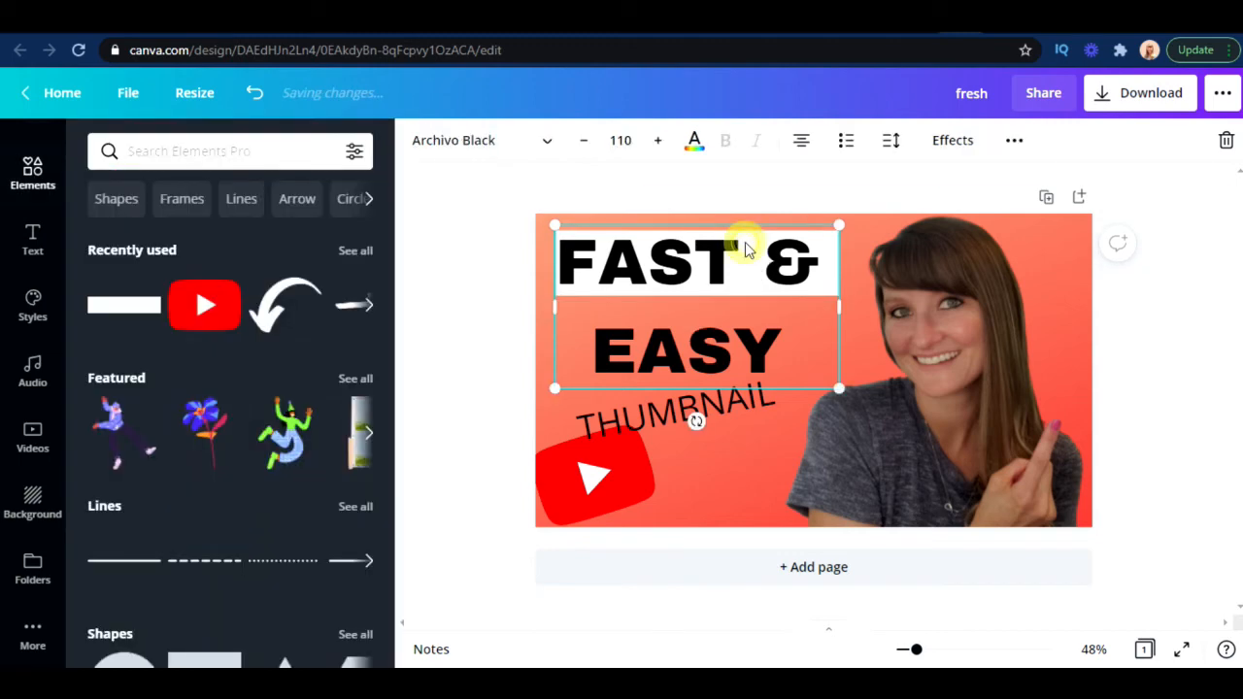
click(477, 272)
click(686, 279)
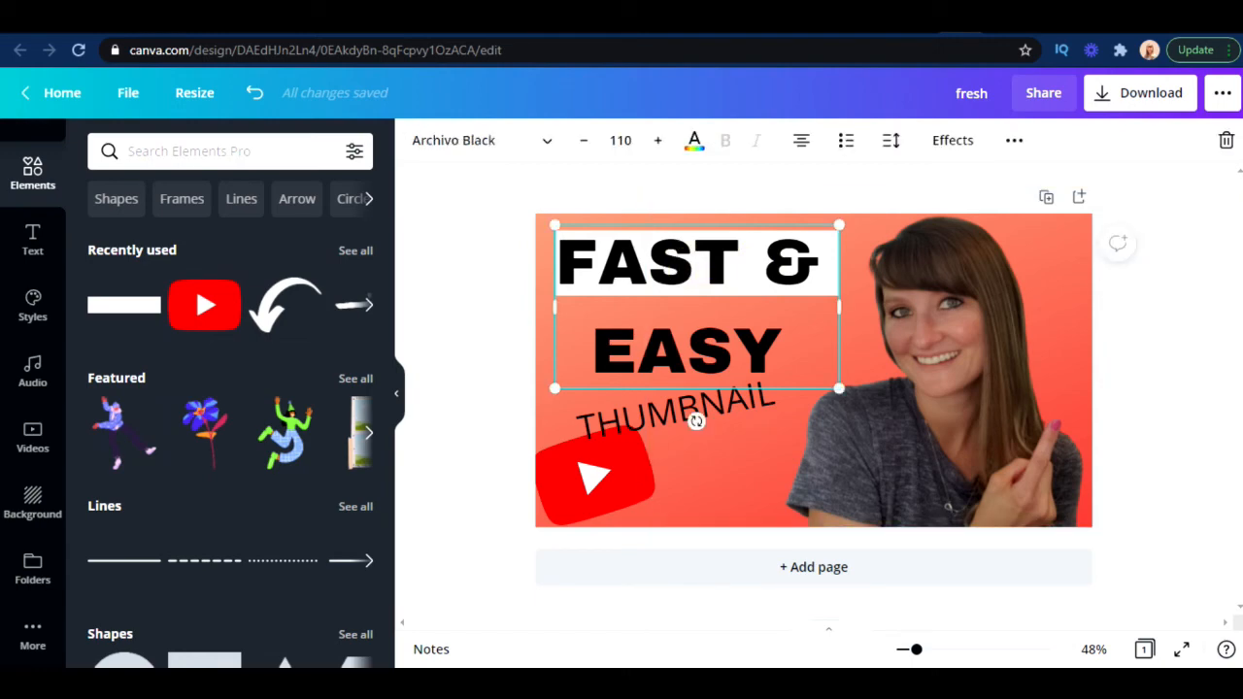
click(461, 268)
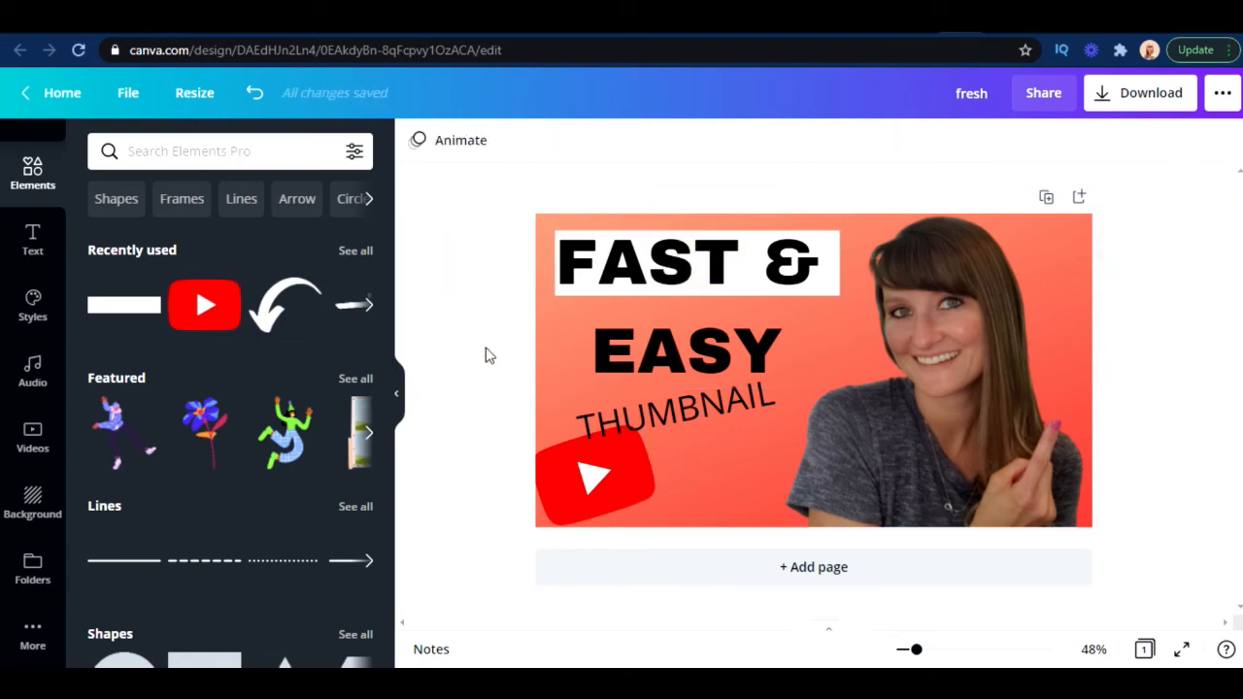
Add a second rectangle of the same size over the word "EASY", aligned with the first white bar.
click(127, 304)
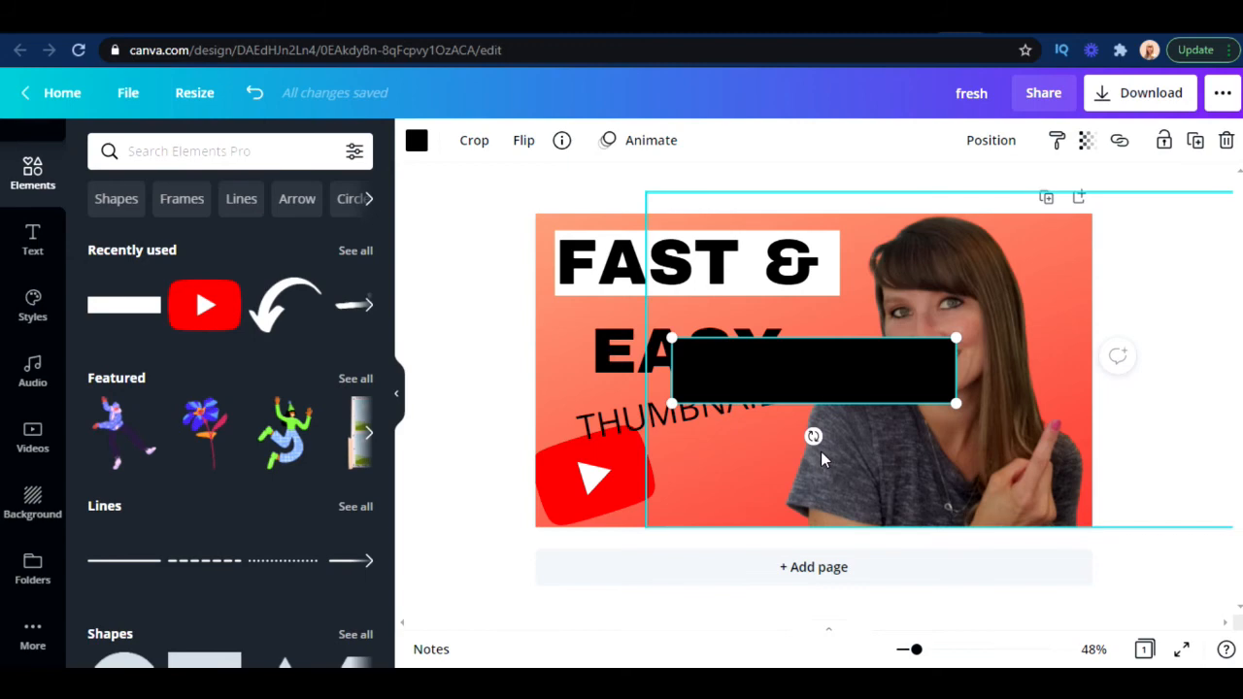
drag(833, 365, 722, 340)
drag(811, 387, 810, 387)
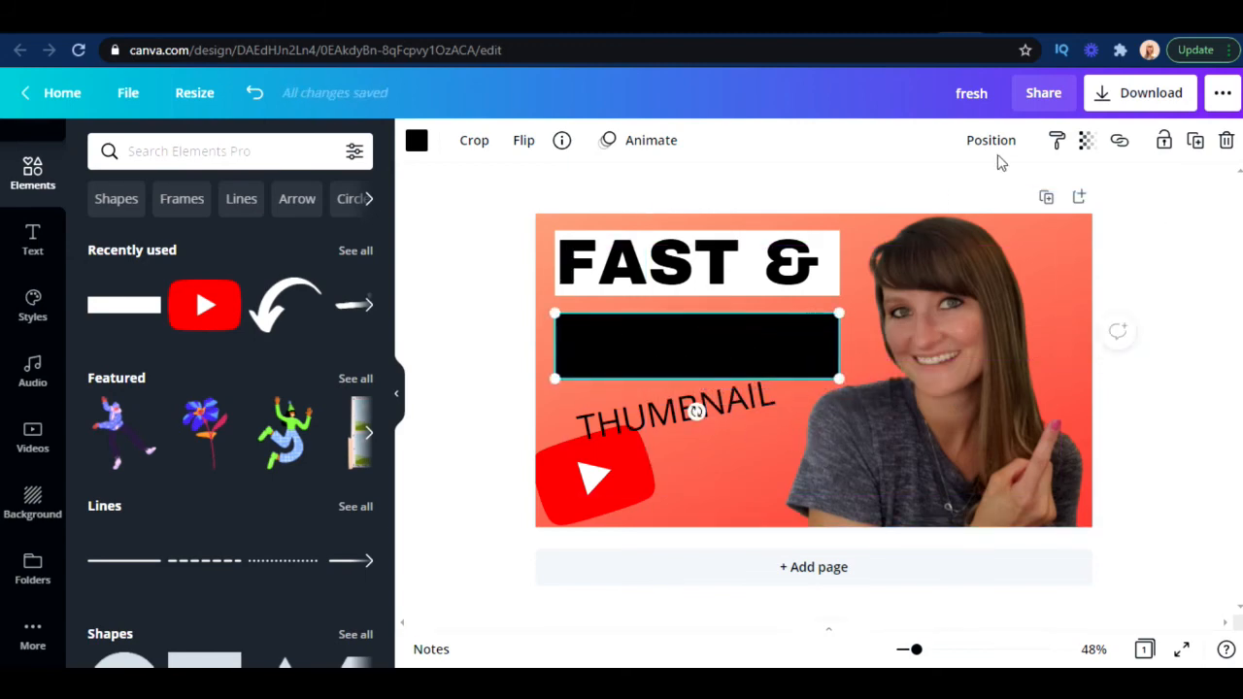
Fill the second rectangle with white and send it backward behind the word "EASY".
click(415, 141)
click(262, 233)
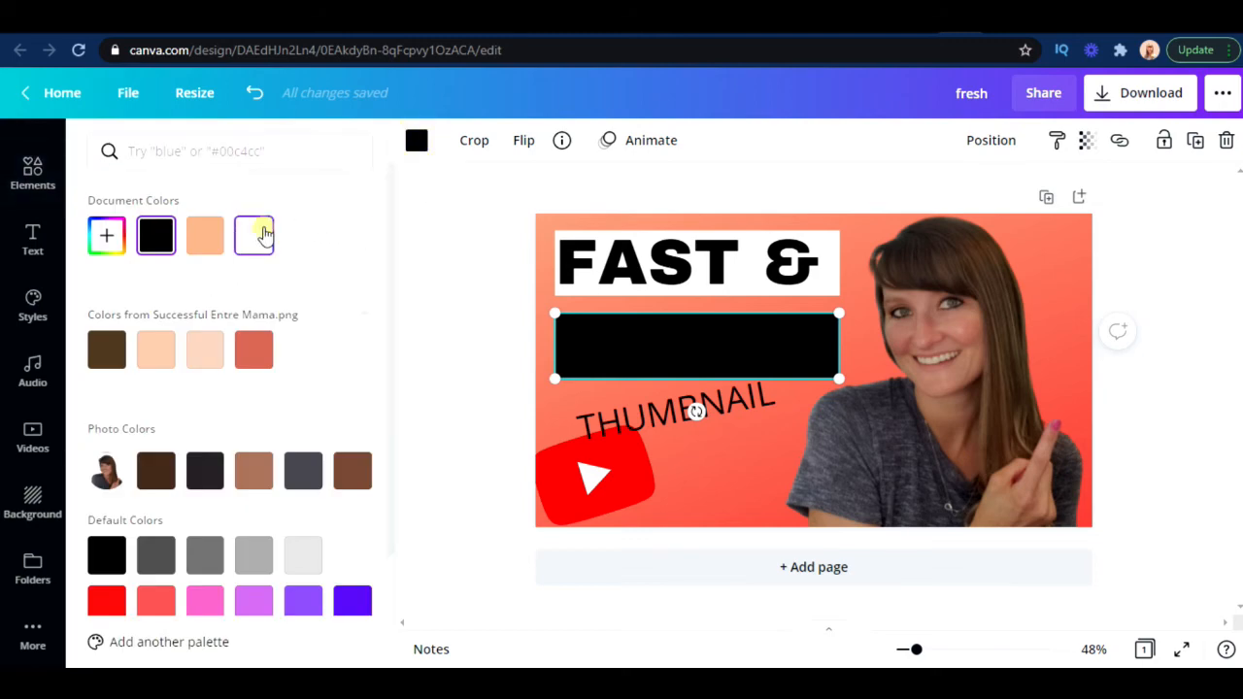
click(1000, 140)
click(911, 195)
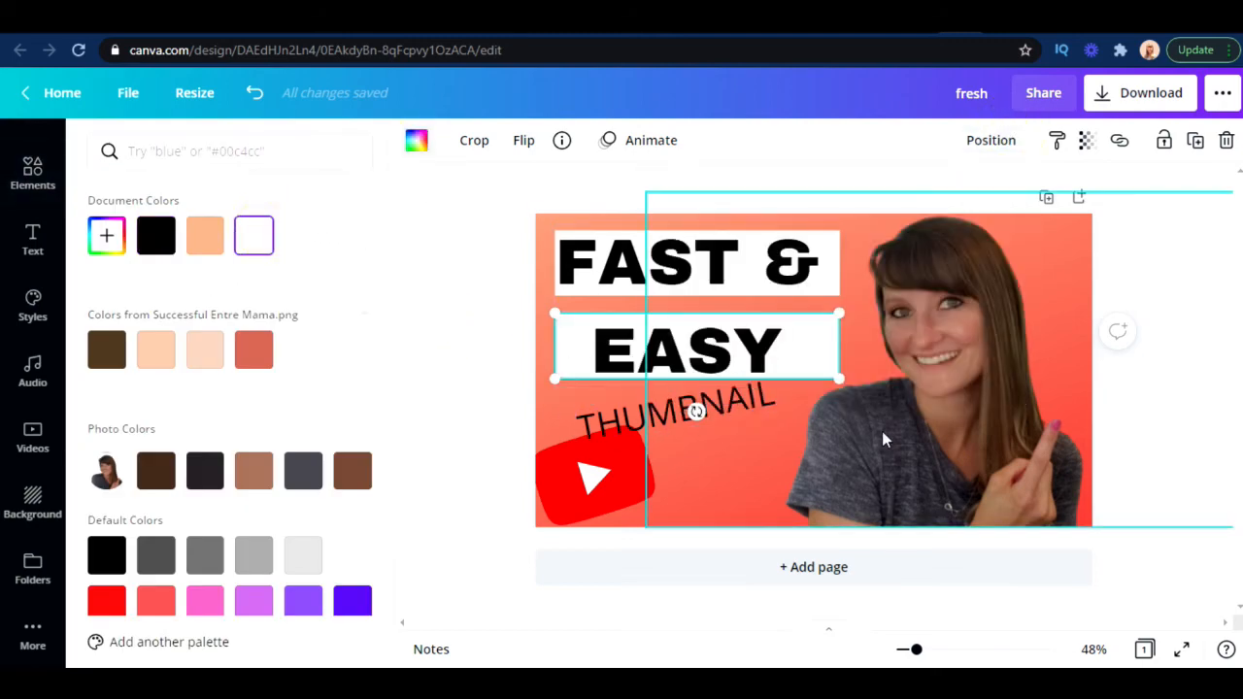
Nudge the "FAST & EASY" heading slightly down and move the red play-button logo right, beneath the "THUMBNAIL" text.
click(832, 364)
click(445, 393)
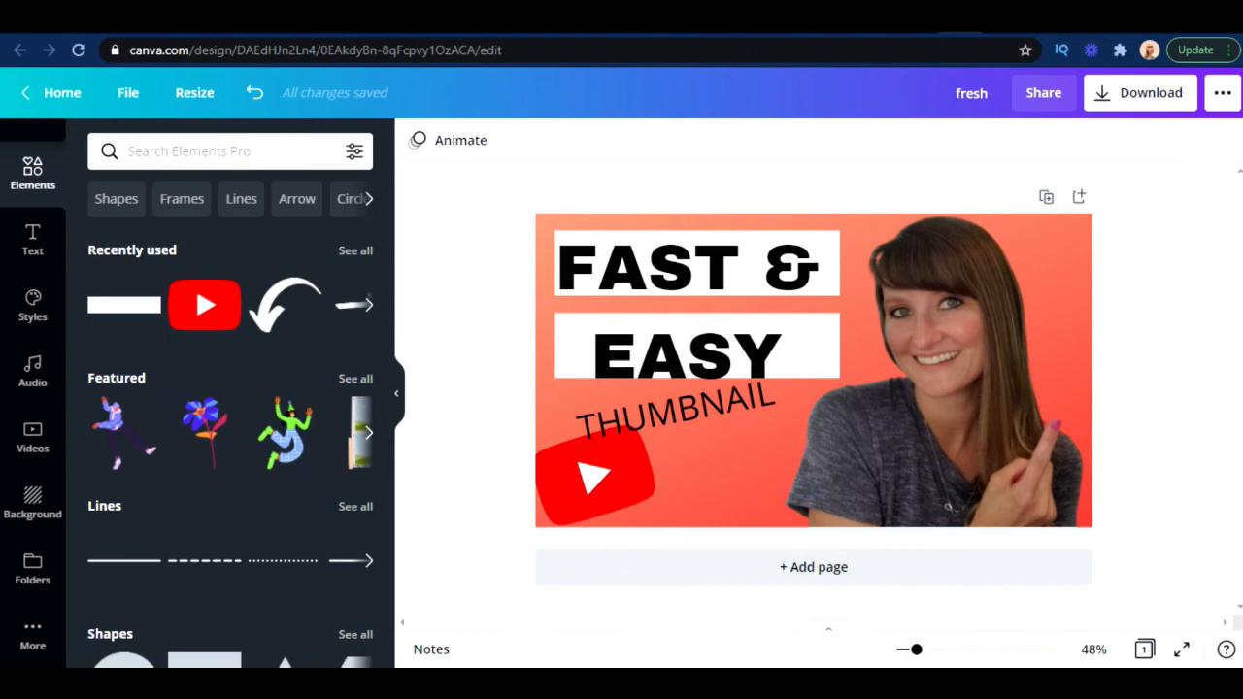
click(594, 478)
drag(616, 486, 714, 483)
click(462, 379)
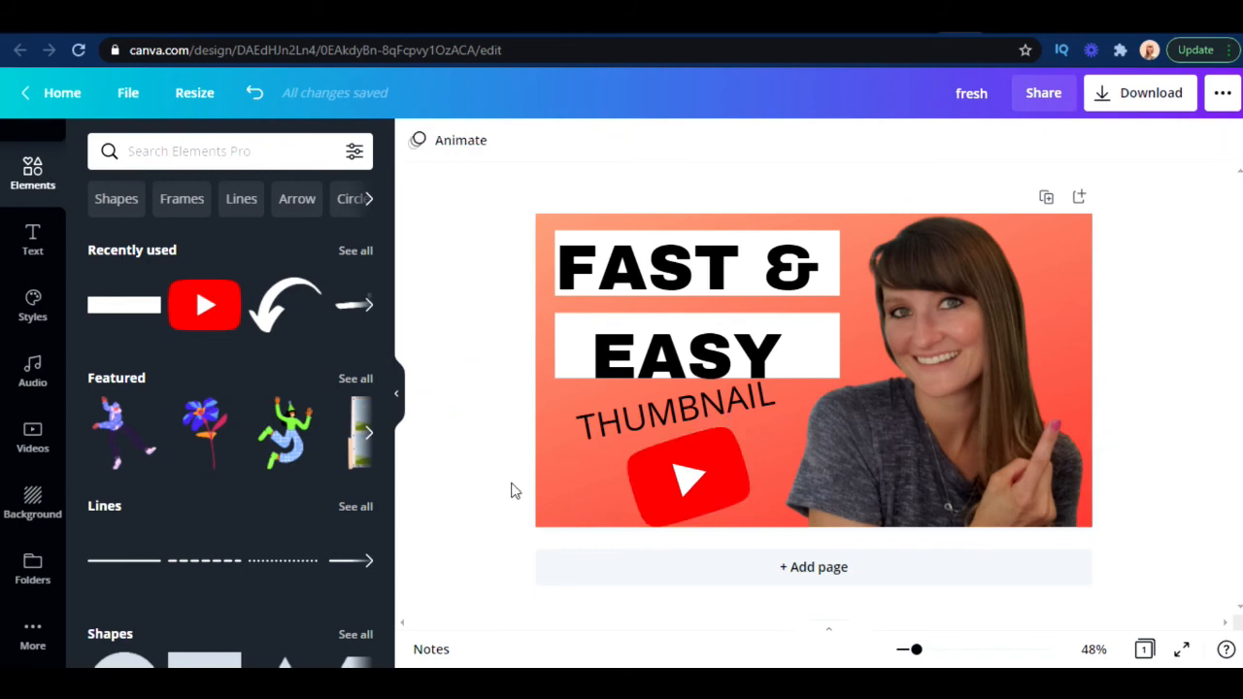
Adjust the woman's photo to brightness 12, contrast 11, saturation 42 and blur -17.
click(1005, 393)
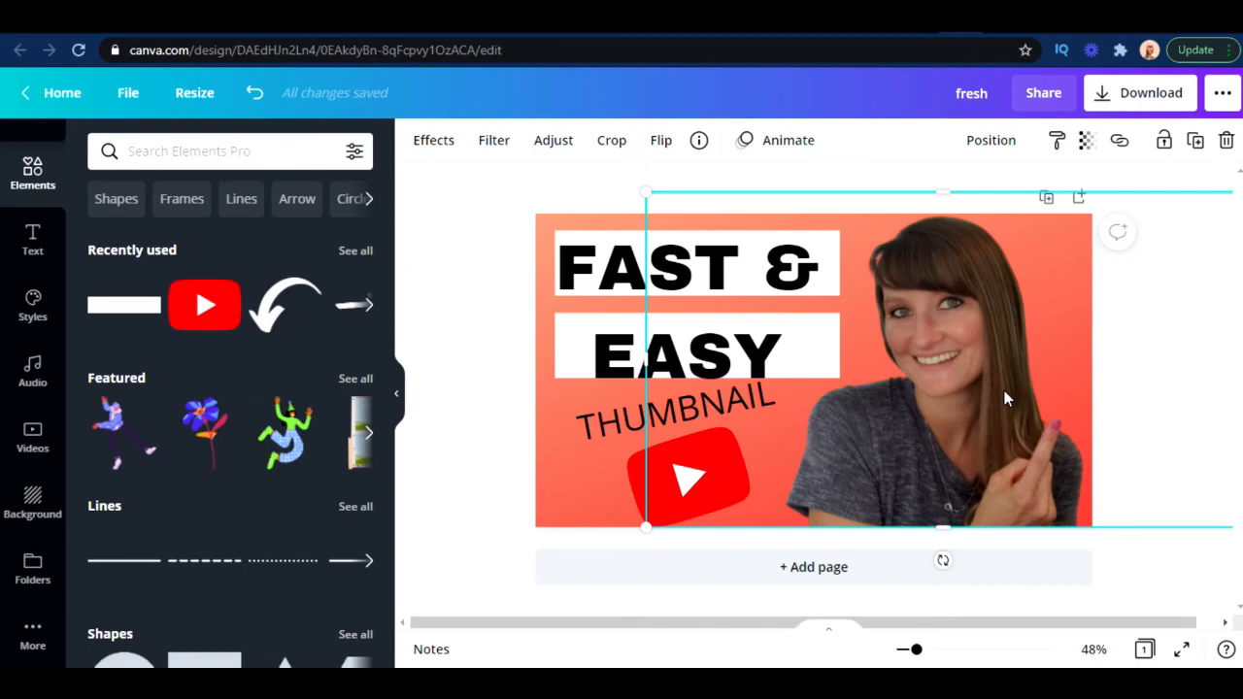
click(1005, 396)
click(493, 146)
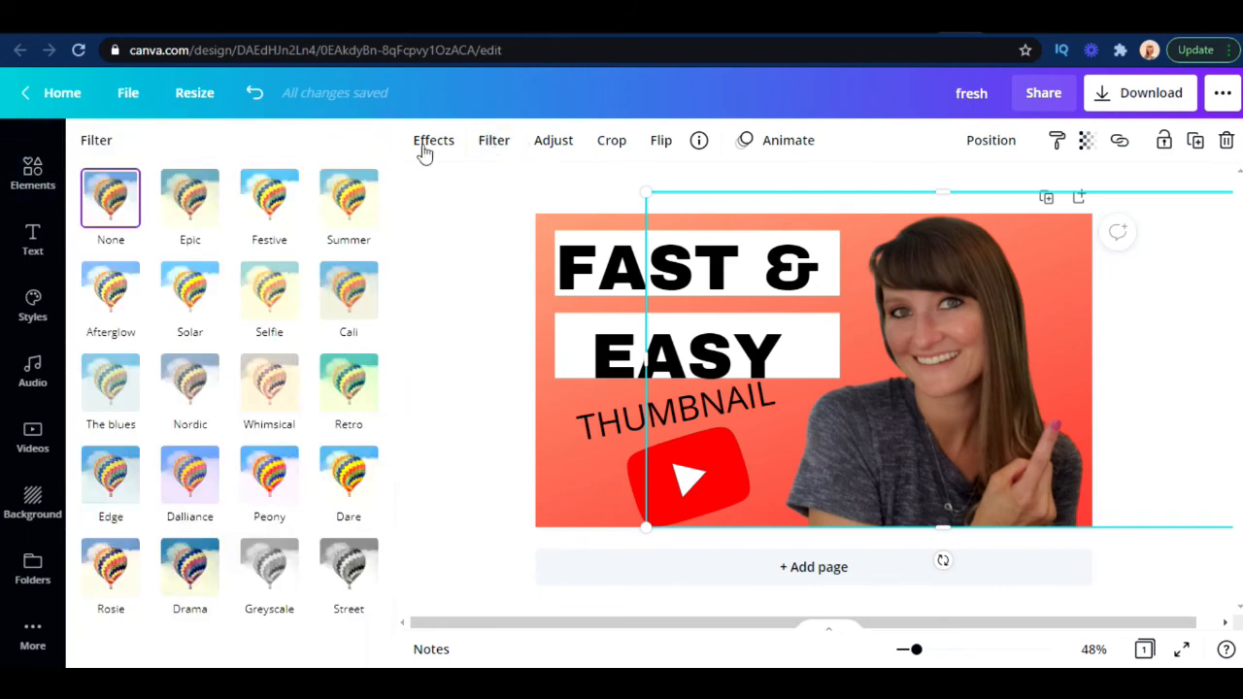
click(554, 142)
drag(248, 227, 280, 262)
drag(244, 188, 257, 190)
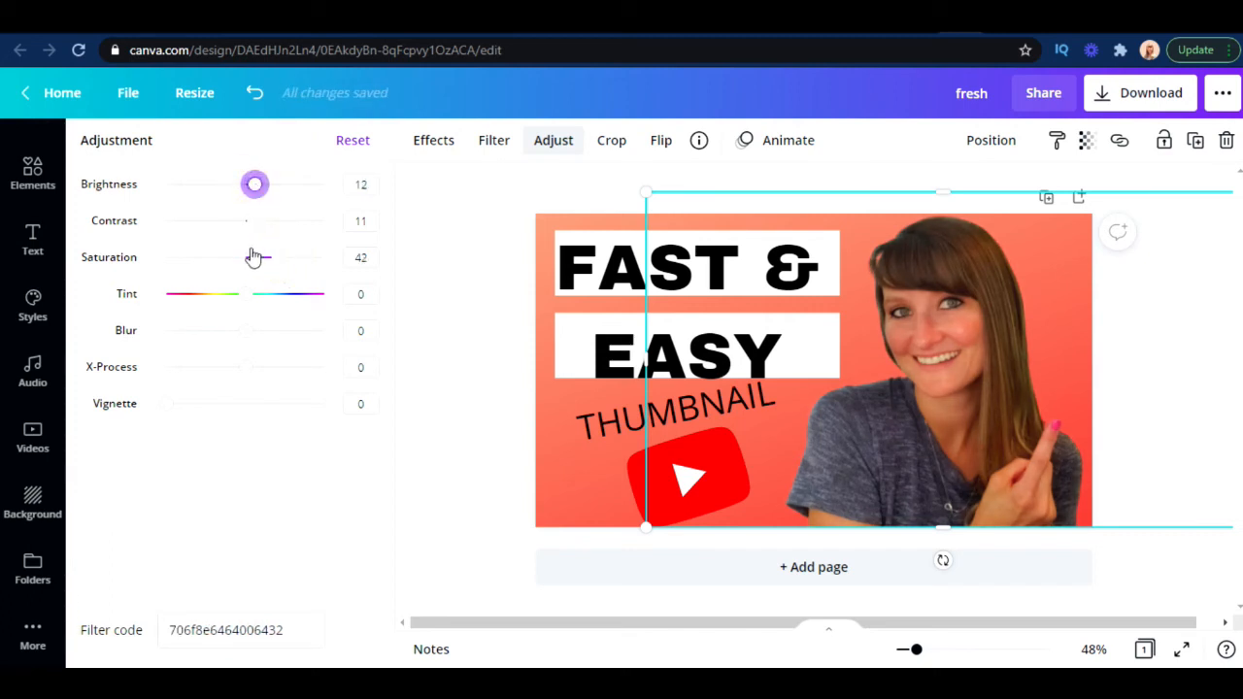
click(252, 458)
mouse_move(248, 334)
mouse_down()
mouse_move(233, 335)
mouse_move(268, 336)
mouse_move(234, 341)
mouse_up()
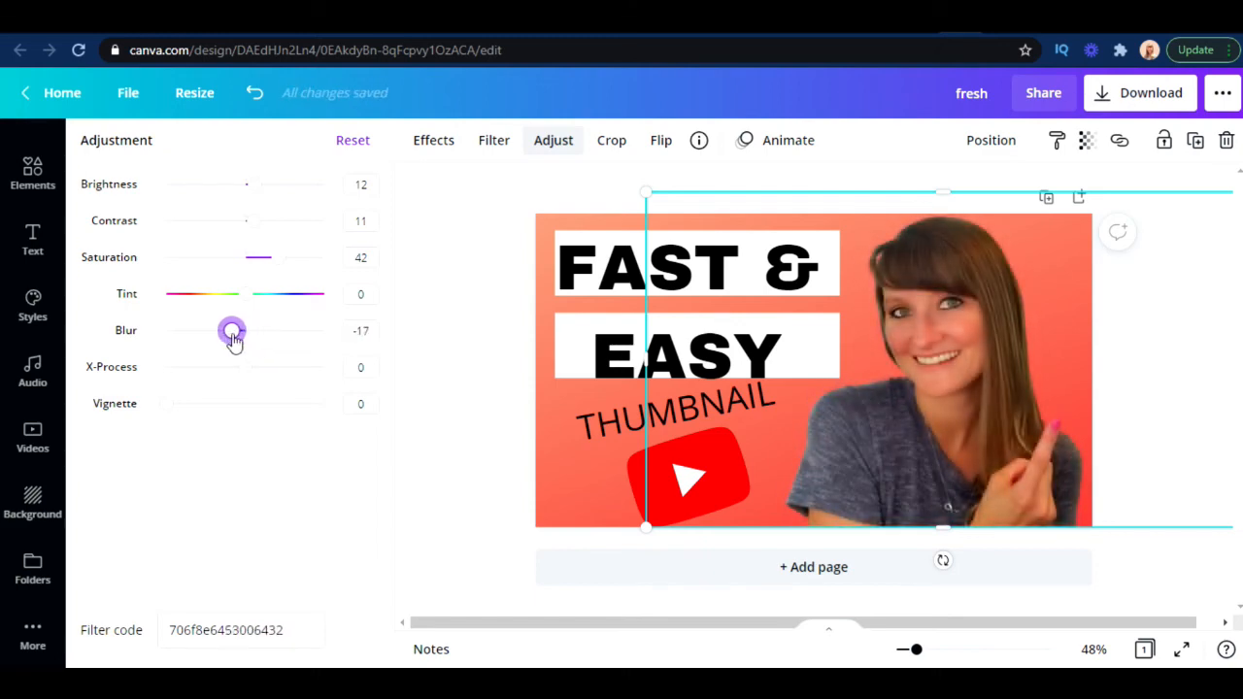
click(437, 401)
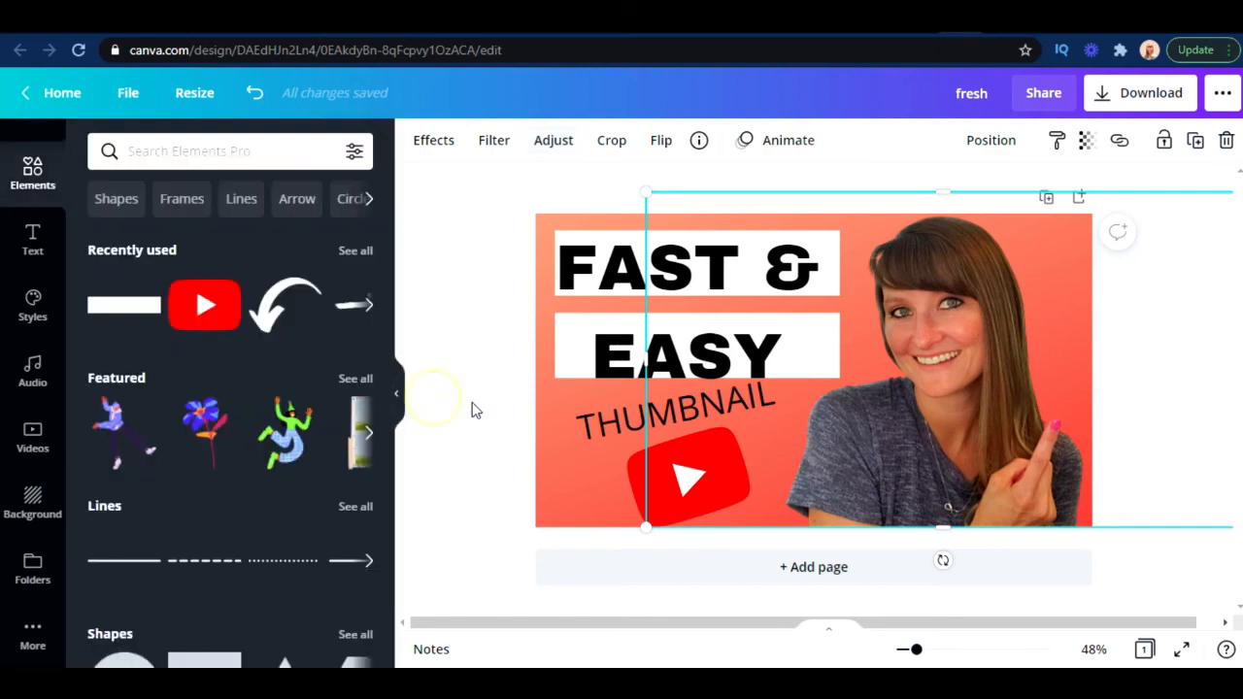
click(1011, 428)
click(928, 421)
click(433, 141)
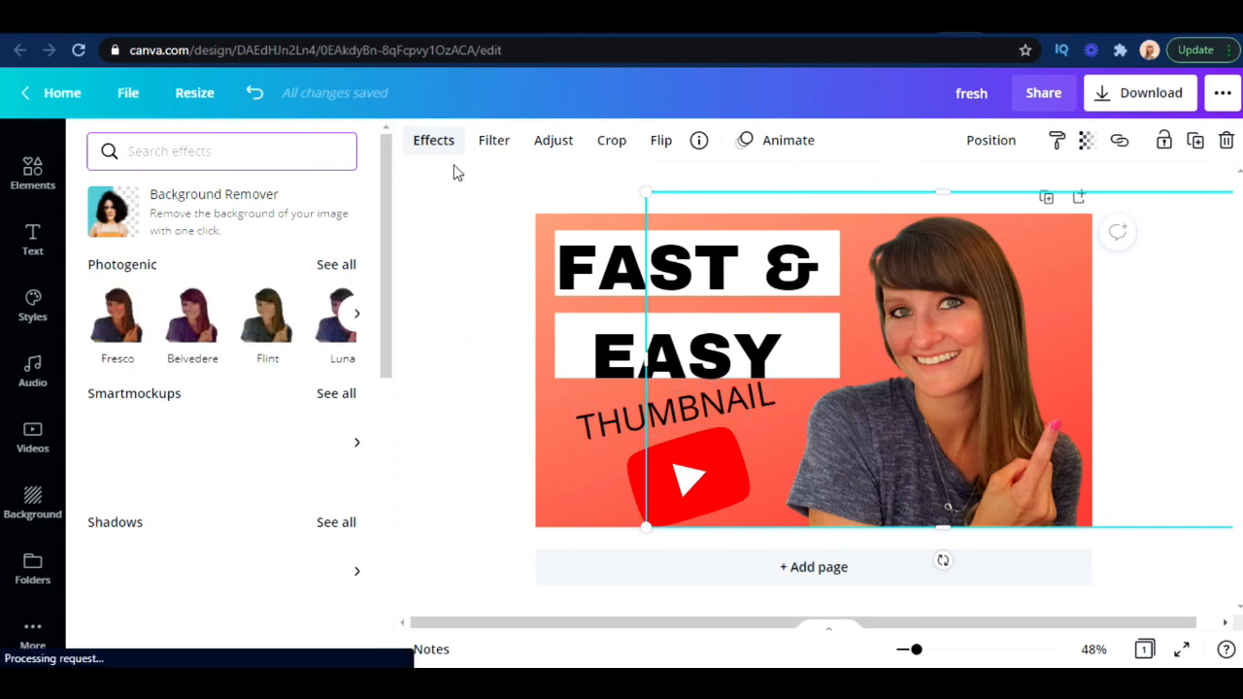
click(497, 146)
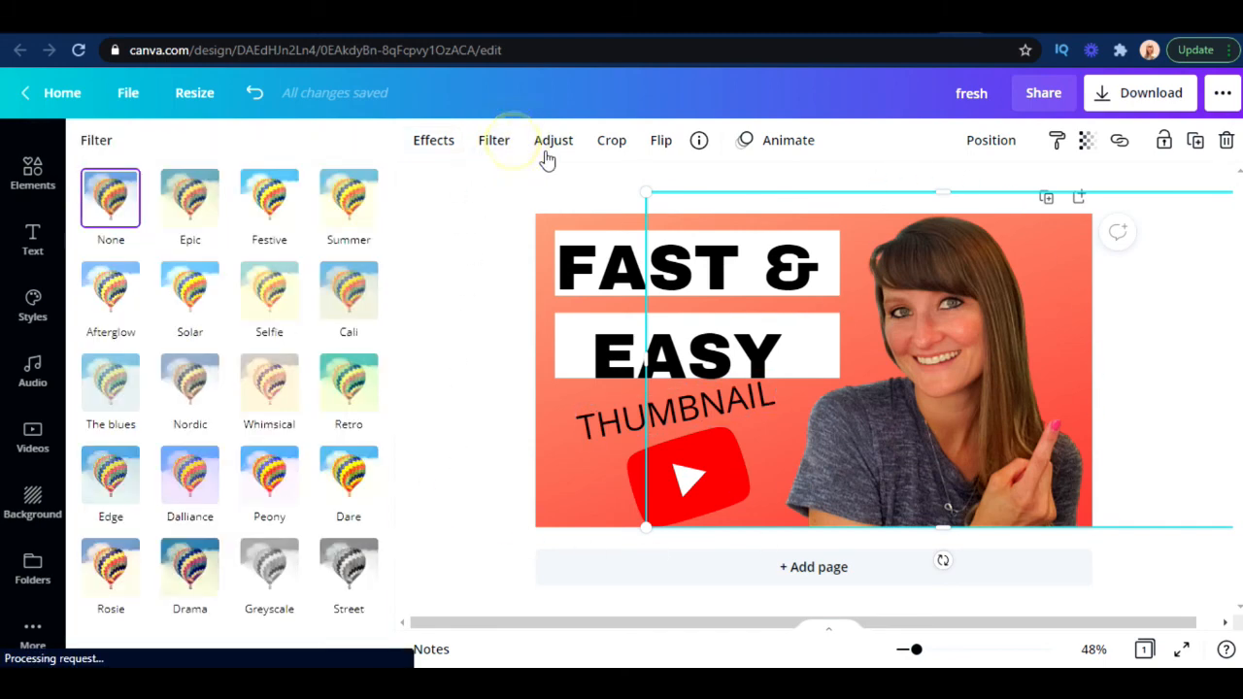
click(547, 147)
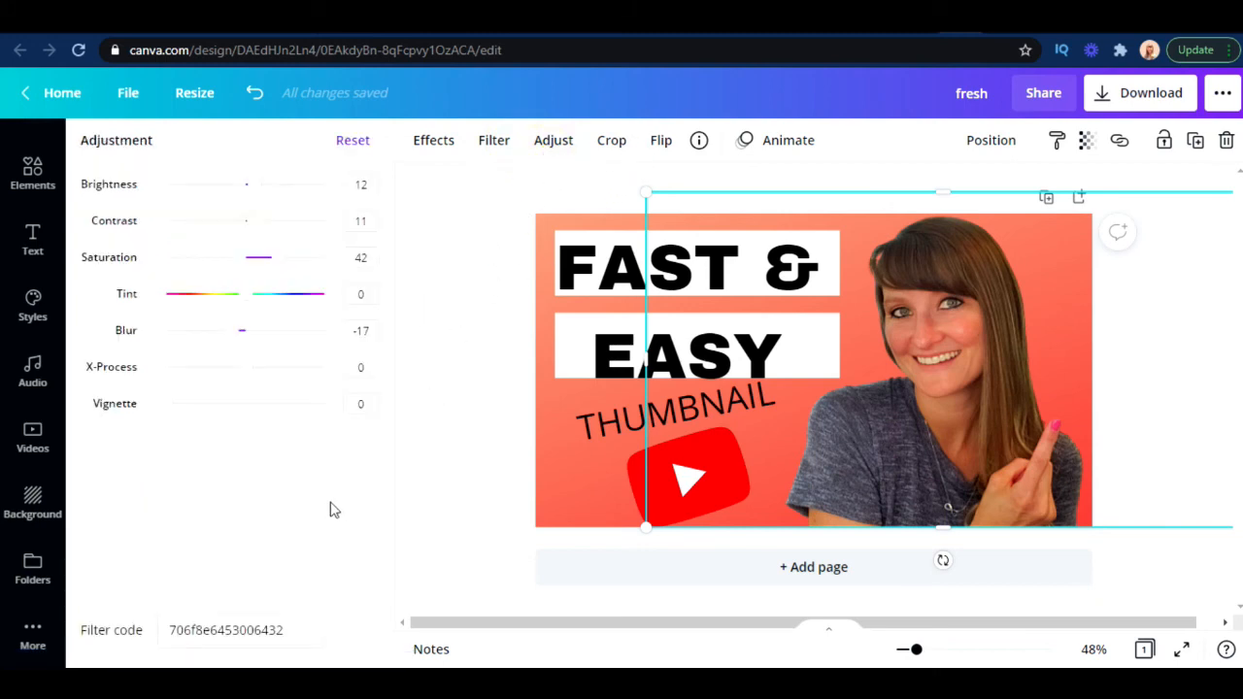
Add a Glow shadow effect to the woman's photo and change the glow color to white.
click(433, 140)
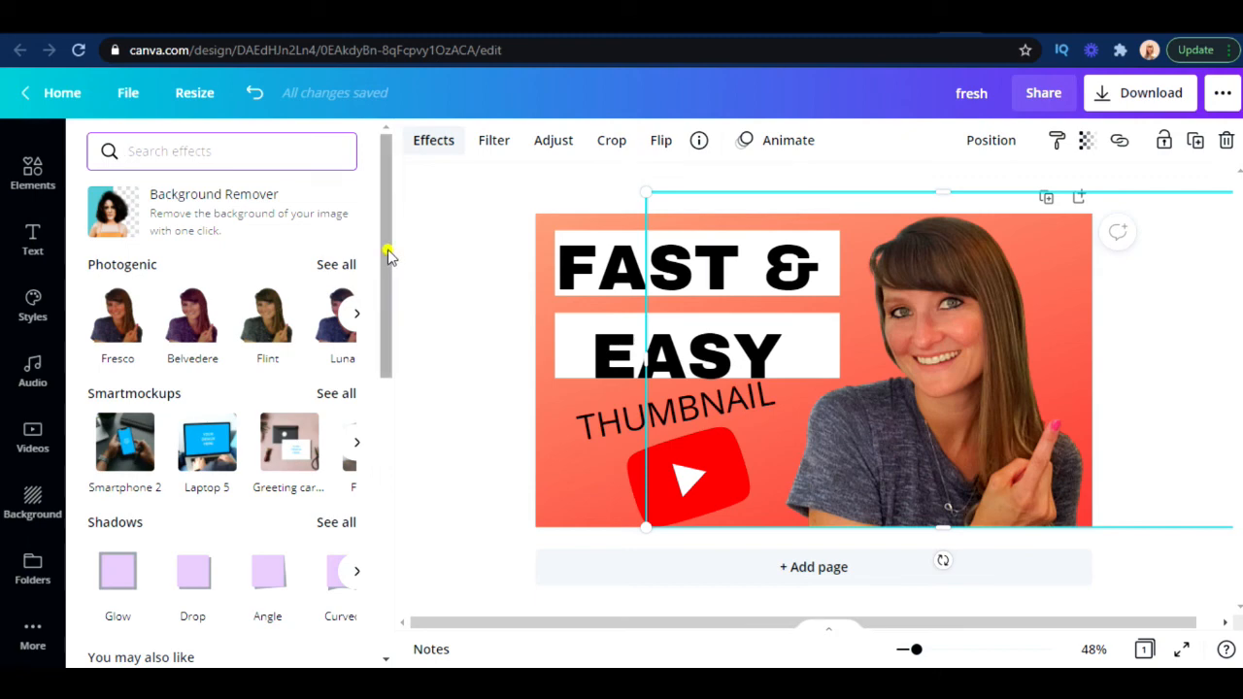
drag(388, 254, 377, 355)
click(110, 365)
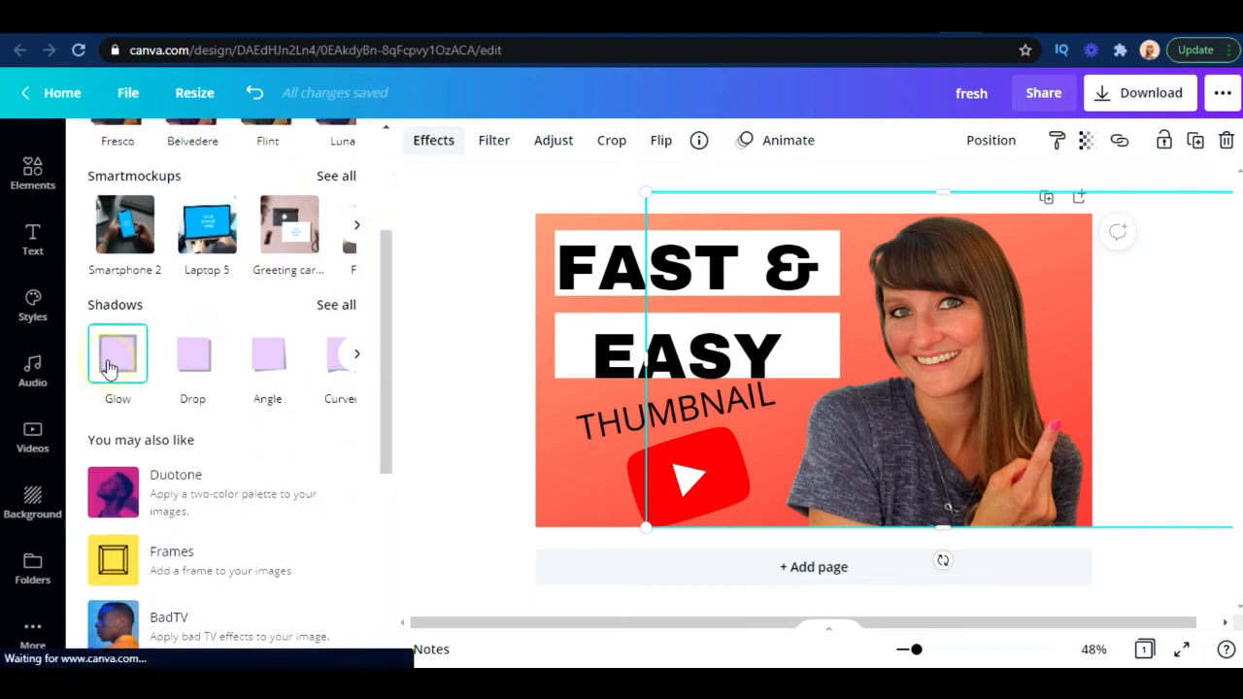
click(113, 355)
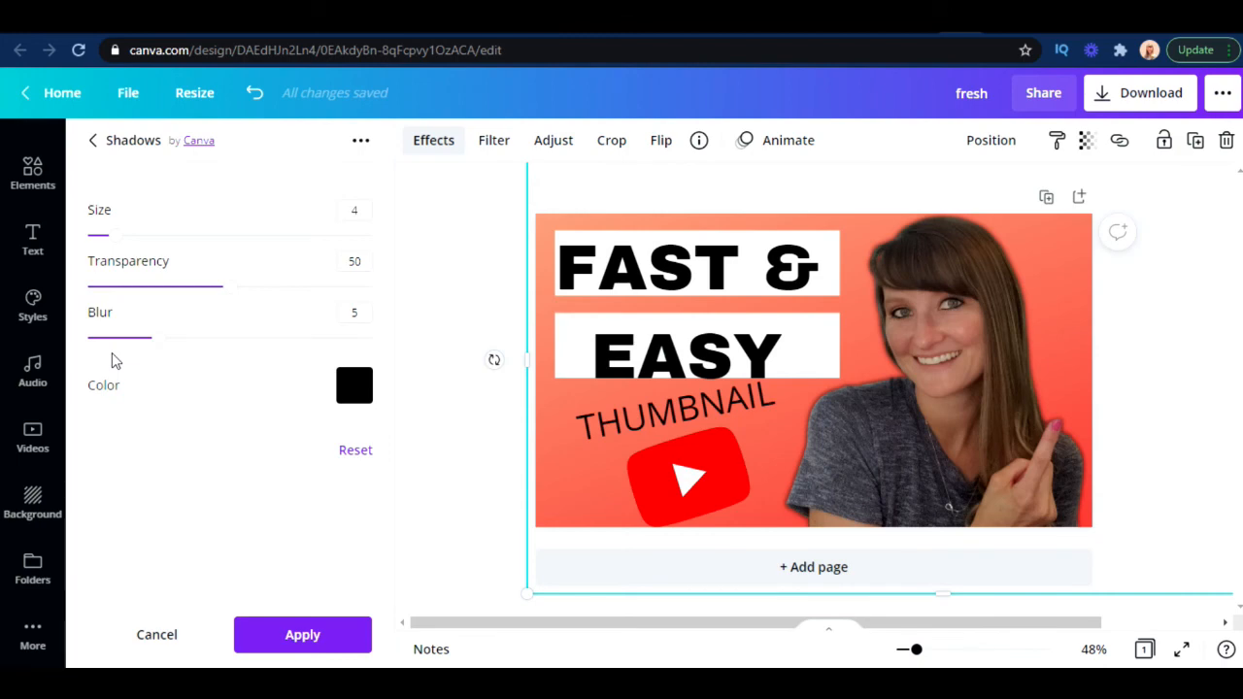
click(356, 389)
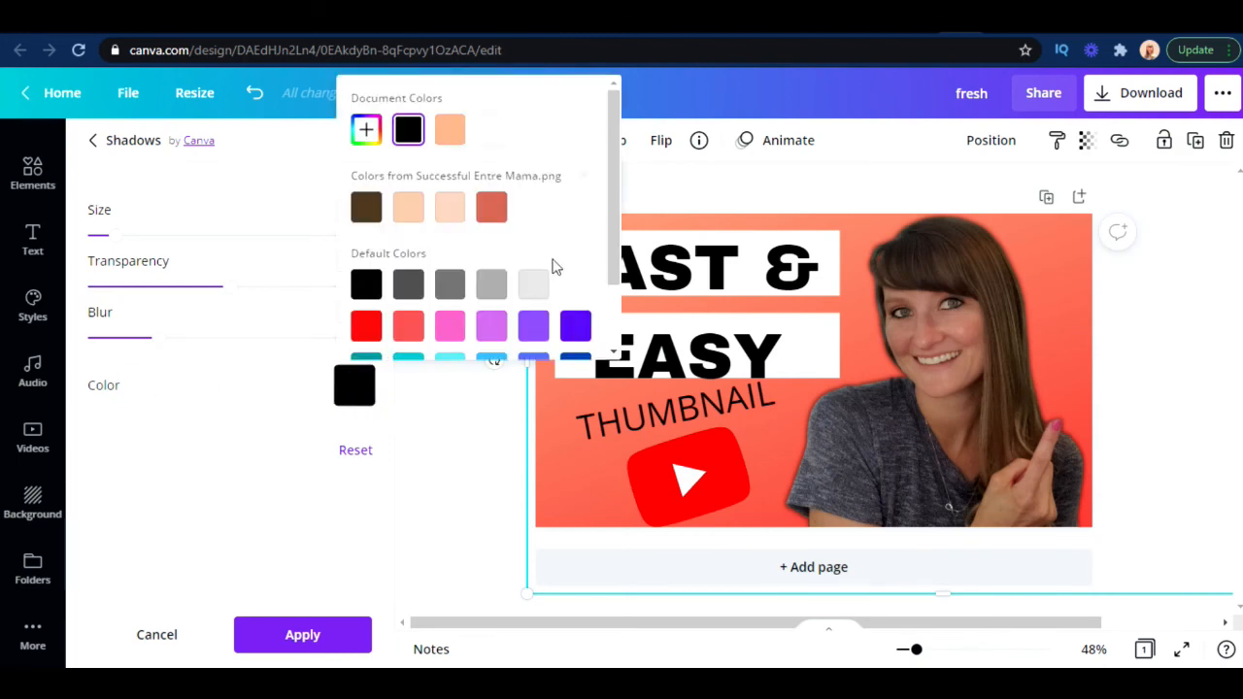
click(575, 284)
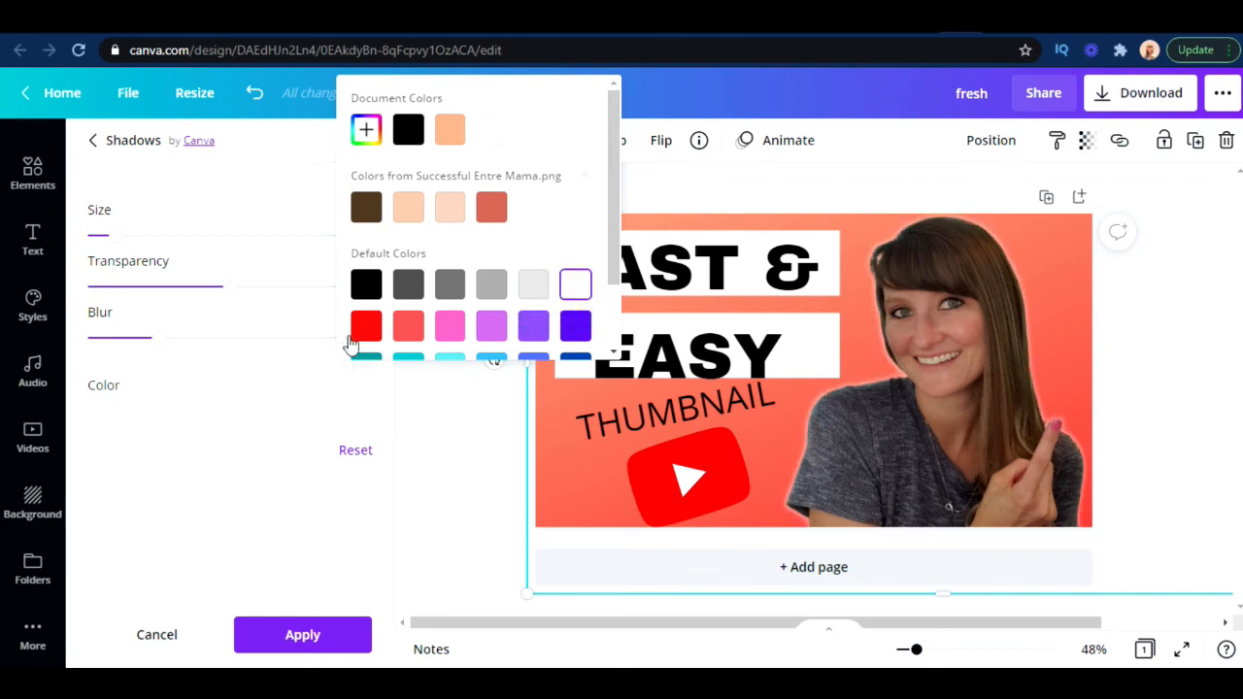
Turn the glow into a solid outline with blur 0, transparency 100 and size 10, and apply it.
drag(159, 347, 82, 349)
drag(225, 291, 380, 287)
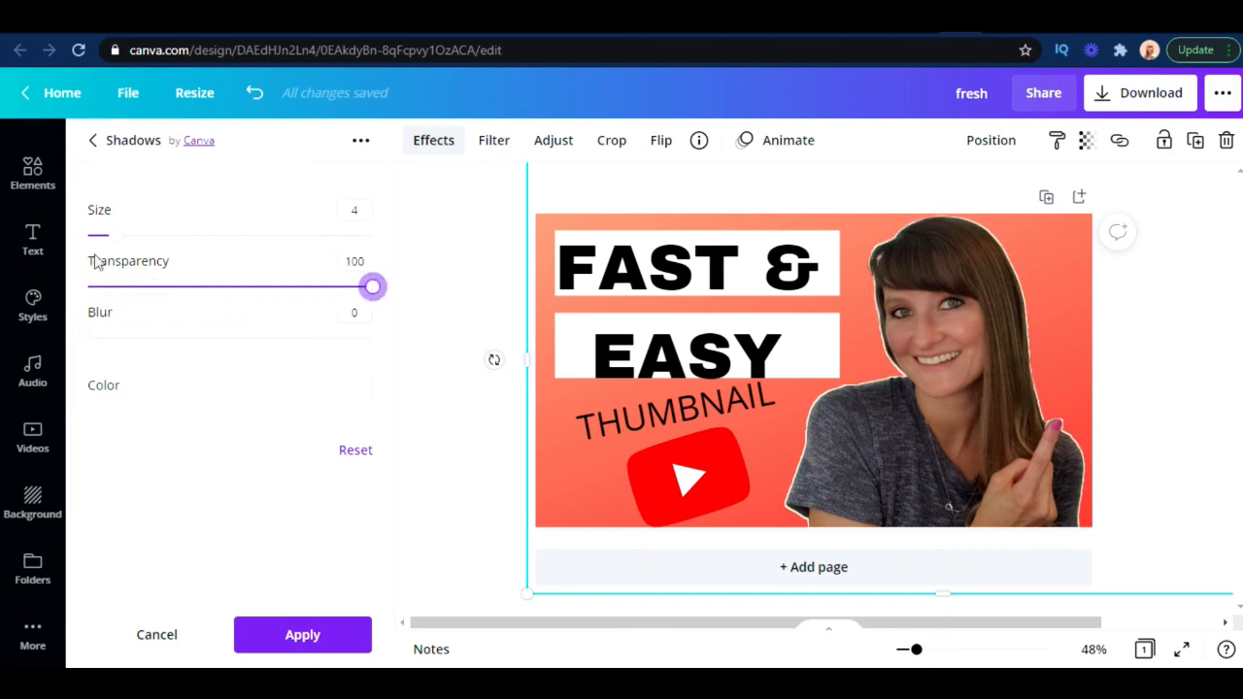
drag(118, 239, 161, 249)
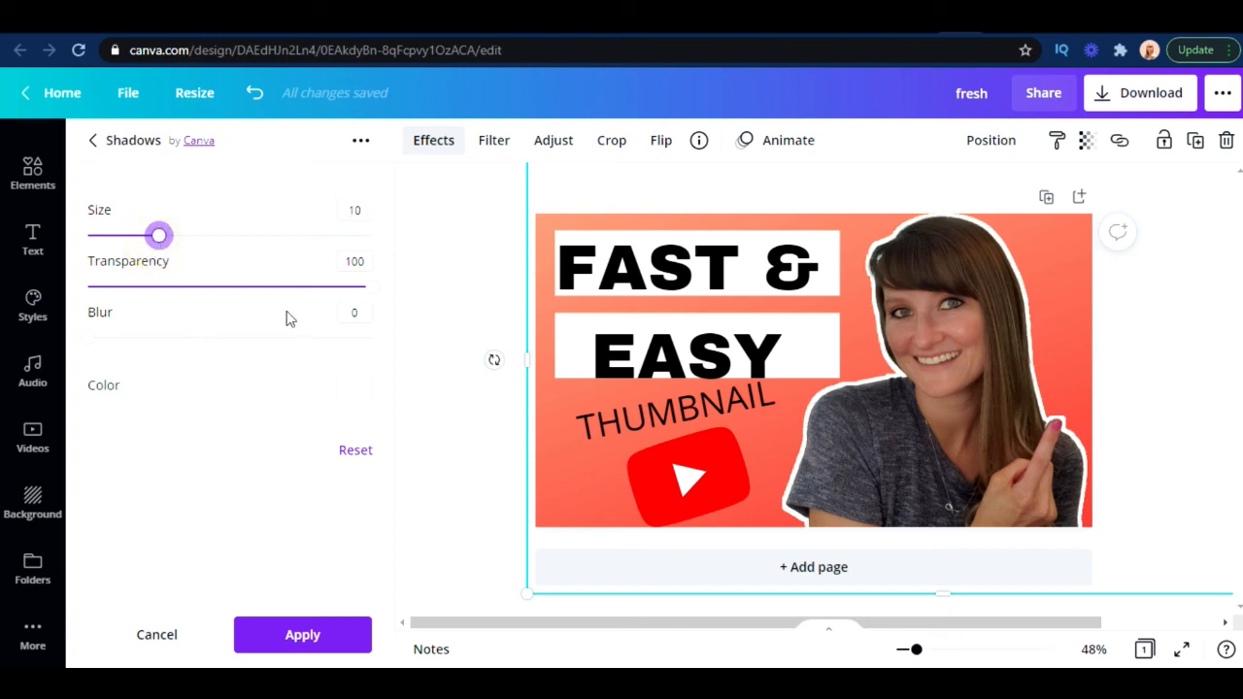
click(446, 287)
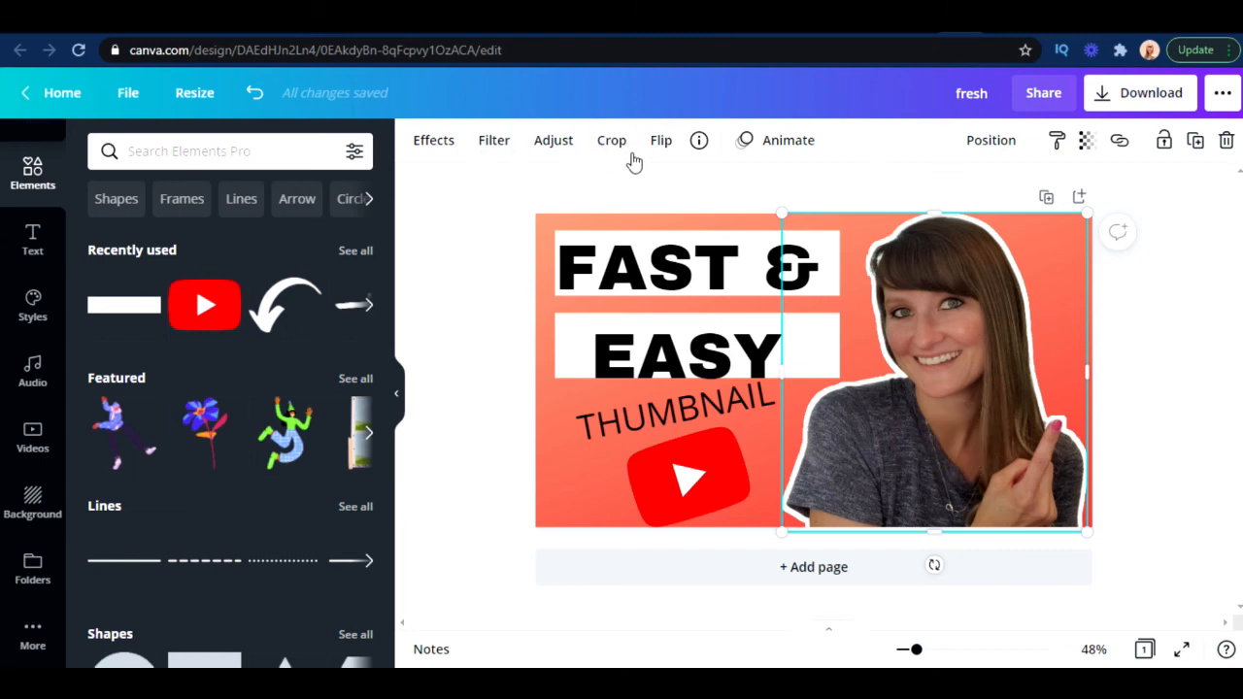
Flip the woman's photo horizontally and shift it slightly right, off the edge of the white bars.
click(661, 142)
click(663, 188)
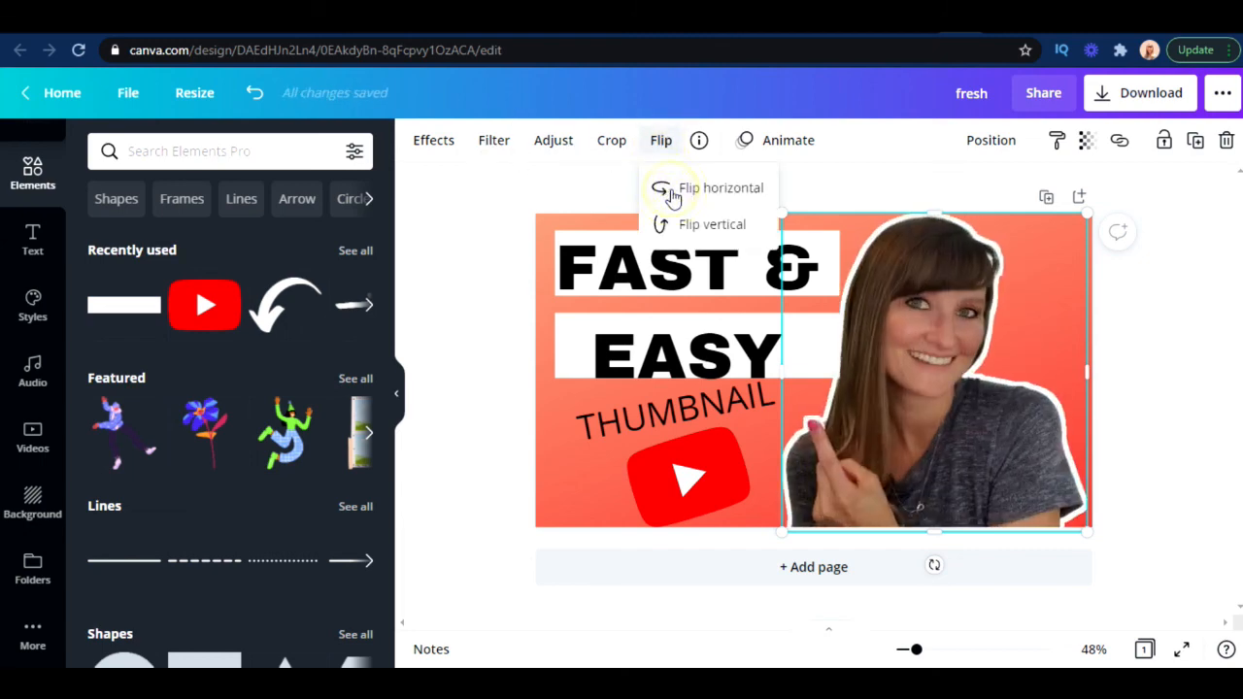
click(463, 346)
drag(923, 413, 949, 415)
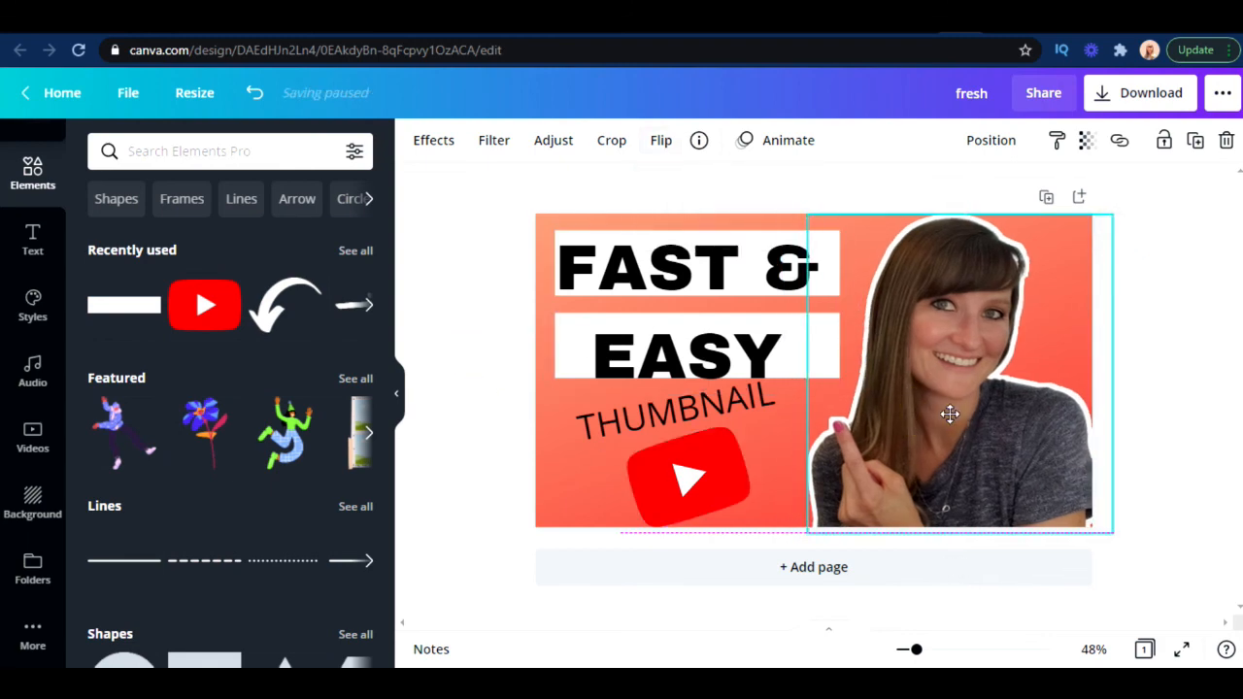
click(480, 416)
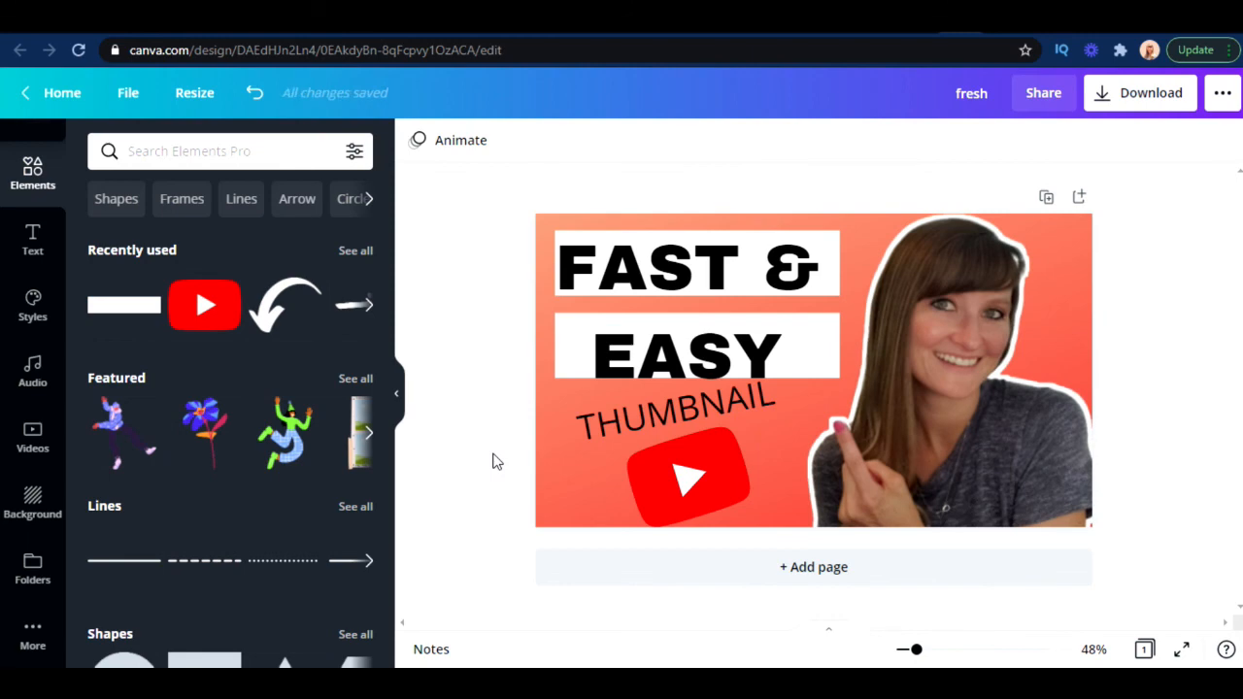